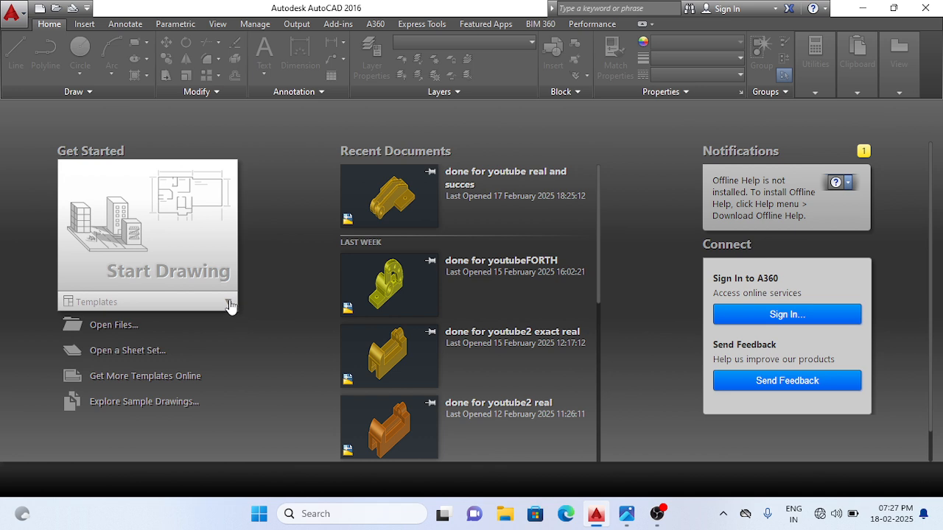
# Start a new drawing from a listed template and switch to the 3D Modeling workspace.
pyautogui.click(229, 303)
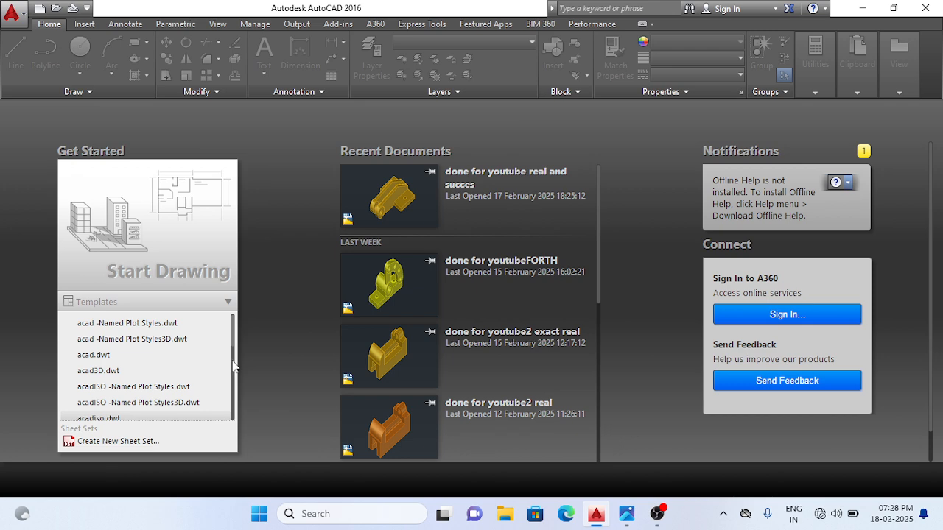
pyautogui.scroll(-2, 234, 366)
pyautogui.click(169, 330)
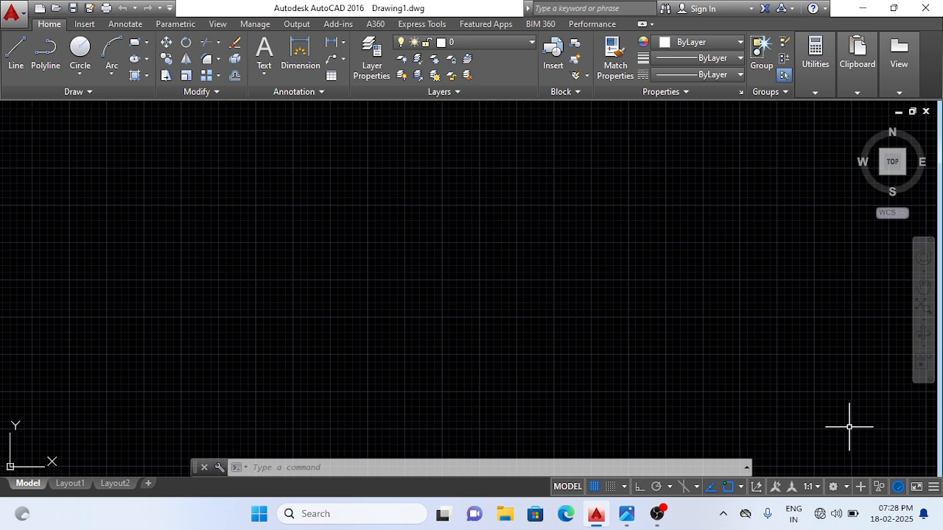
pyautogui.click(845, 488)
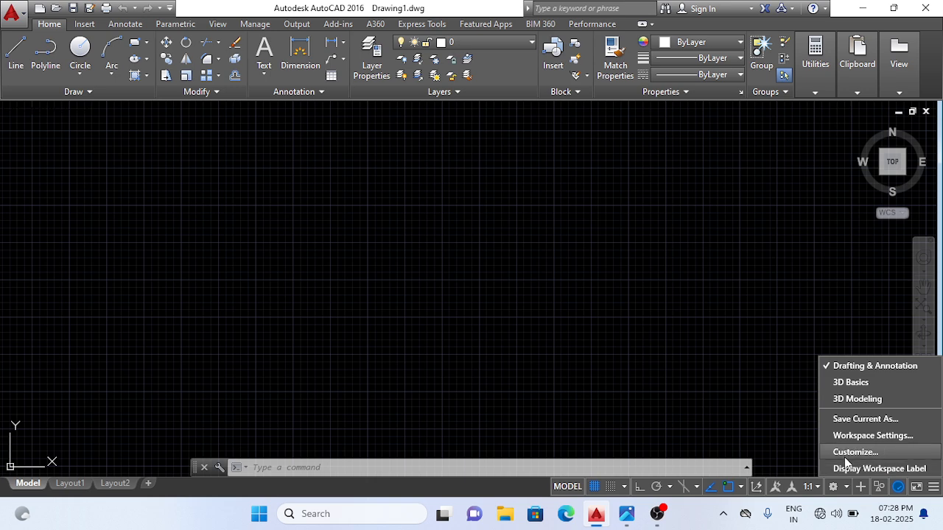
pyautogui.click(844, 399)
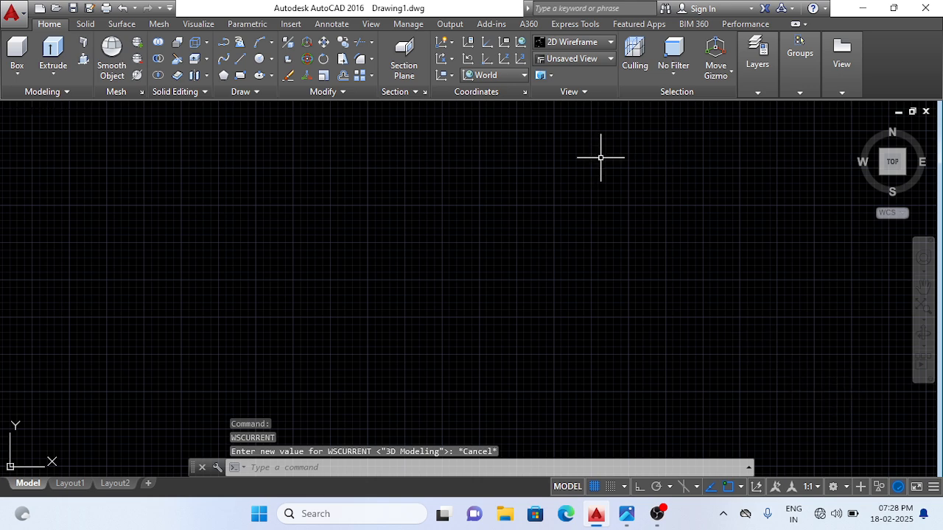
# Turn the drawing grid off and turn Ortho mode on.
pyautogui.click(595, 487)
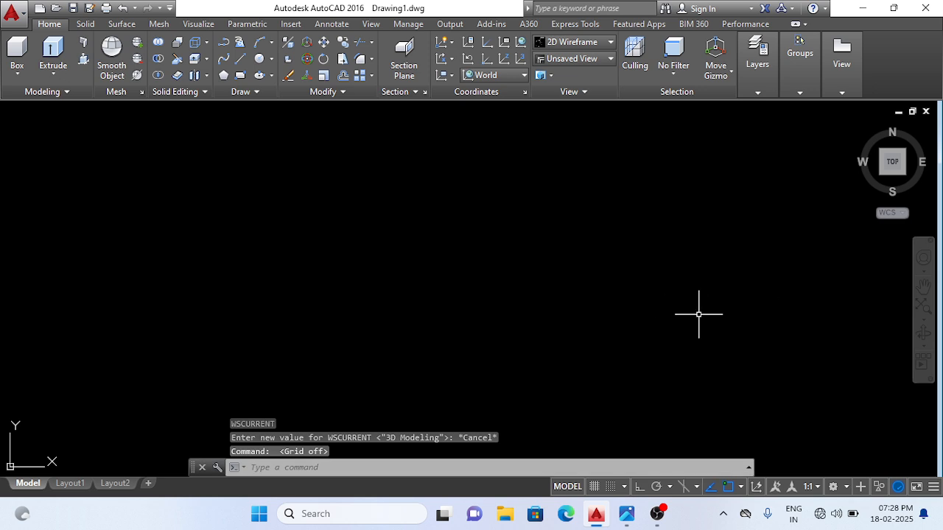
pyautogui.click(639, 487)
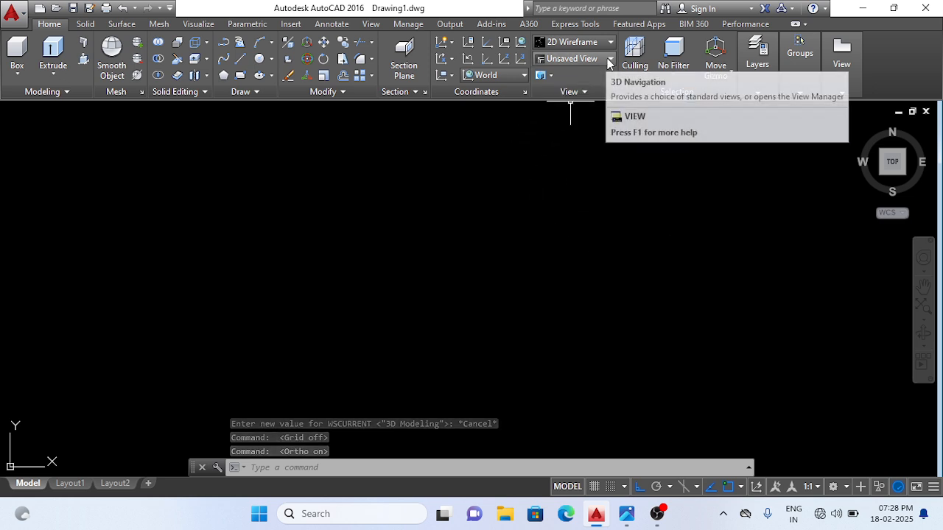
# Set the view to SE Isometric and set the UCS icon to Noorigin.
pyautogui.click(611, 58)
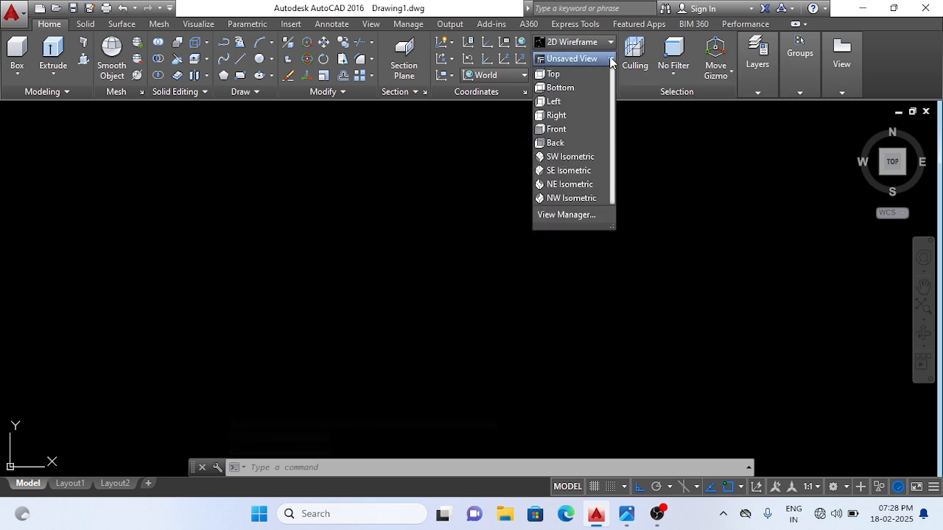
pyautogui.click(587, 169)
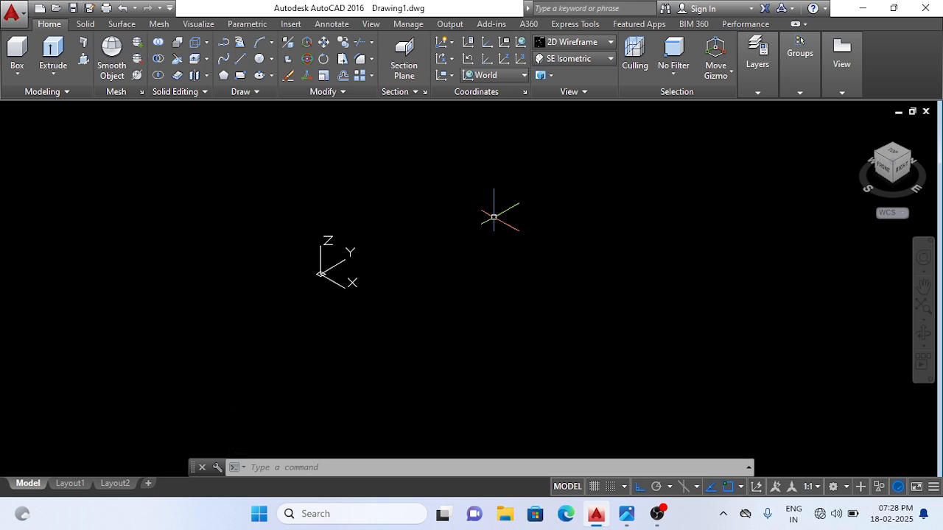
pyautogui.write('u')
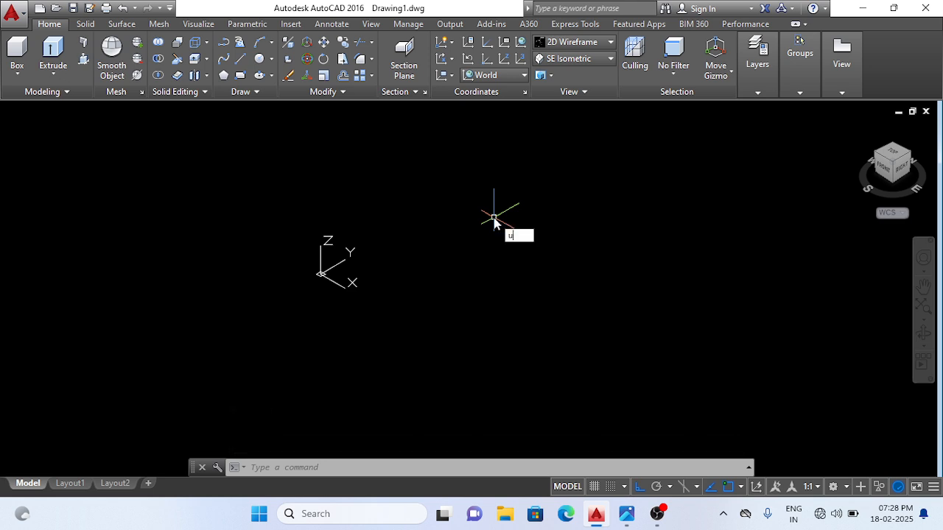
pyautogui.write('csi')
pyautogui.press('Return')
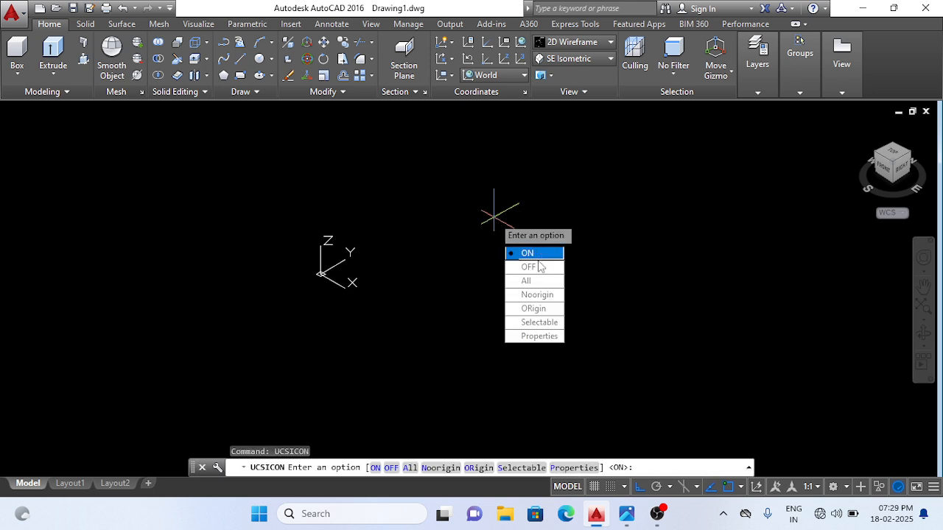
pyautogui.click(537, 295)
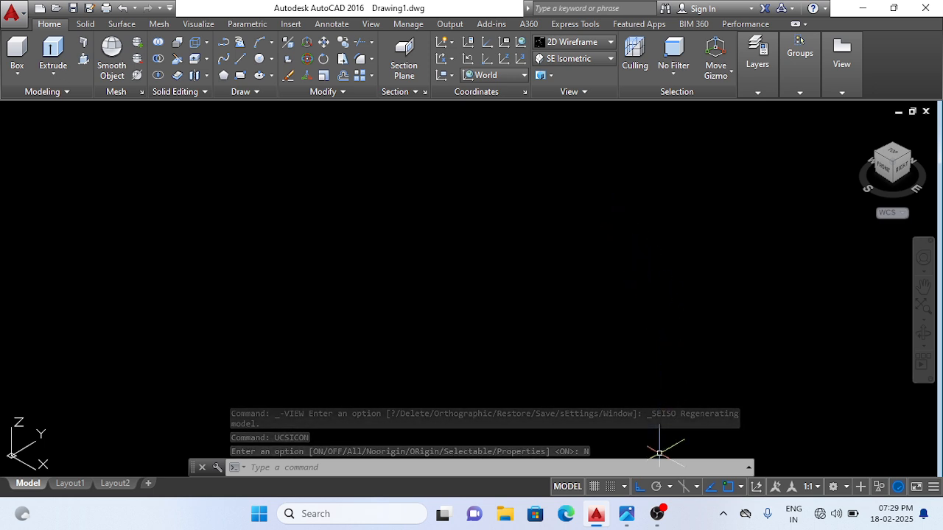
# Consult the reference image of the part and set the UCS to the Right plane.
pyautogui.click(626, 514)
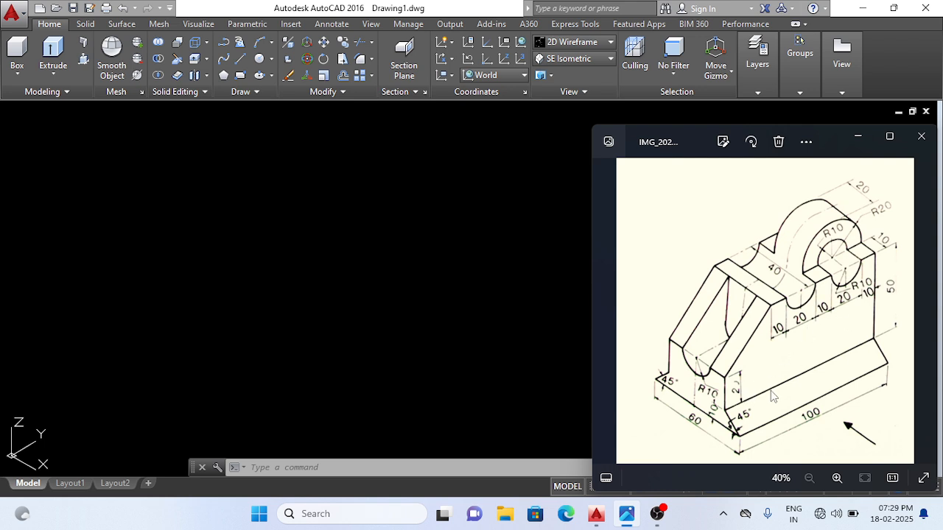
pyautogui.click(374, 243)
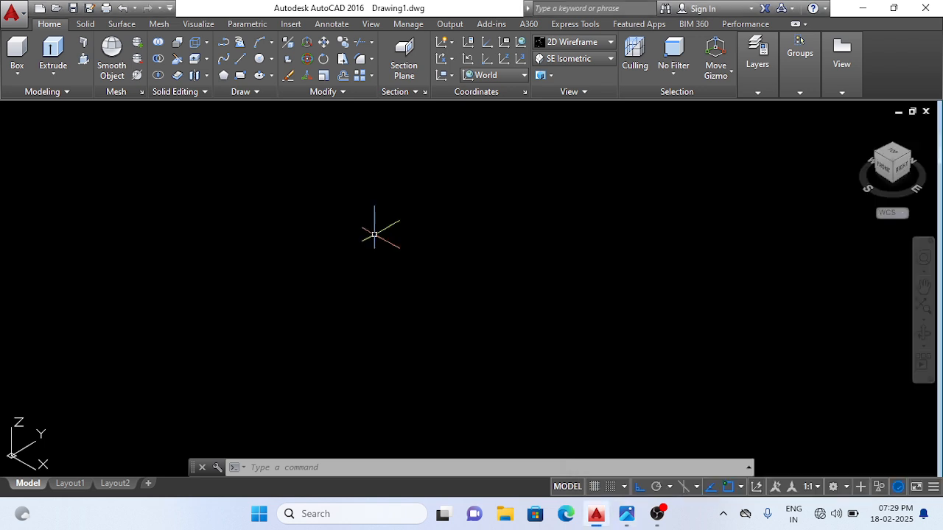
pyautogui.click(525, 76)
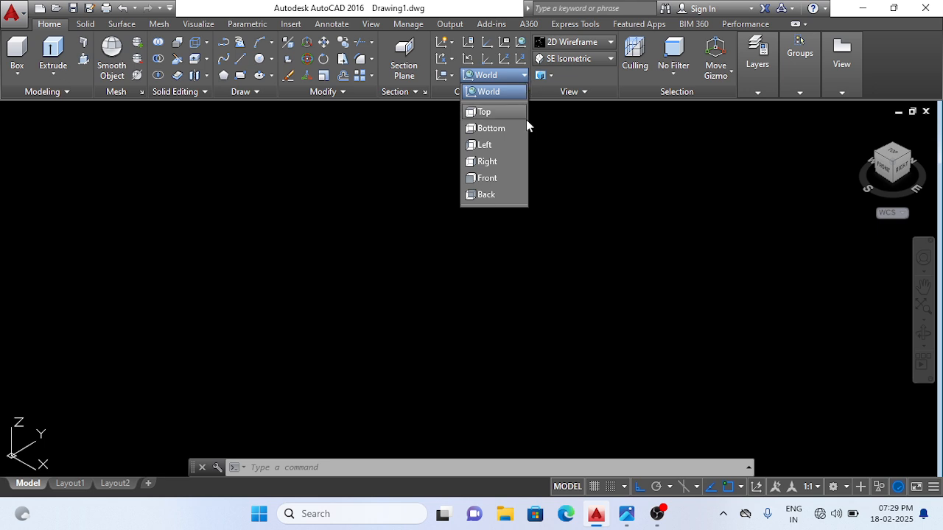
pyautogui.click(513, 163)
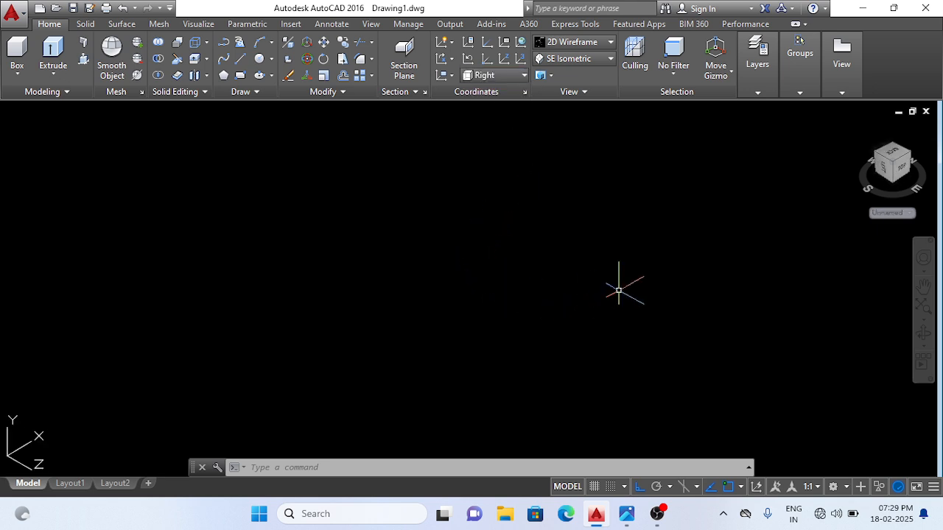
# Check the reference image, then start the side profile with a 20-unit line straight down in the empty drawing area.
pyautogui.click(627, 514)
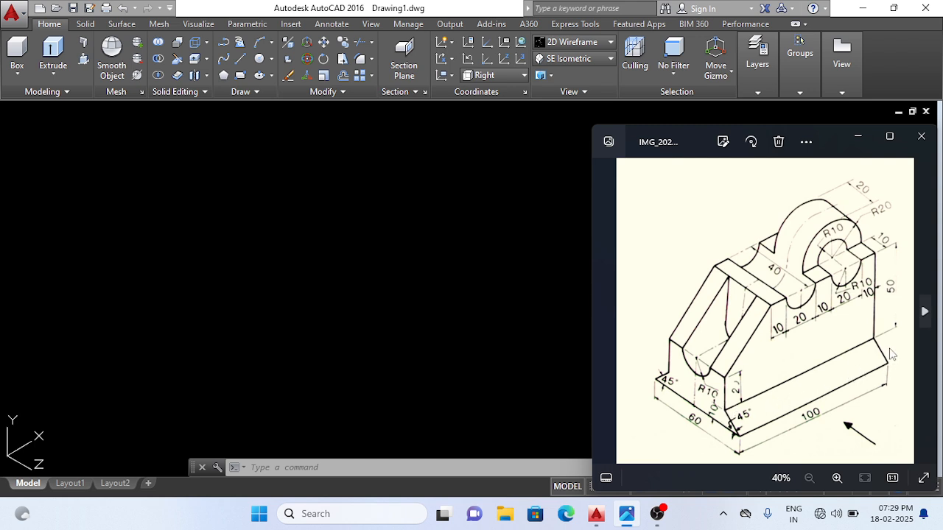
pyautogui.click(342, 318)
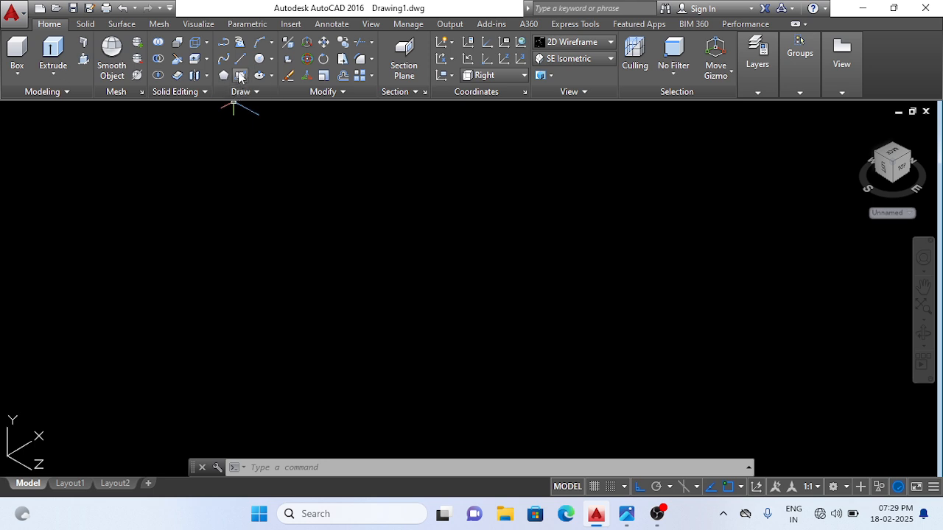
pyautogui.click(240, 59)
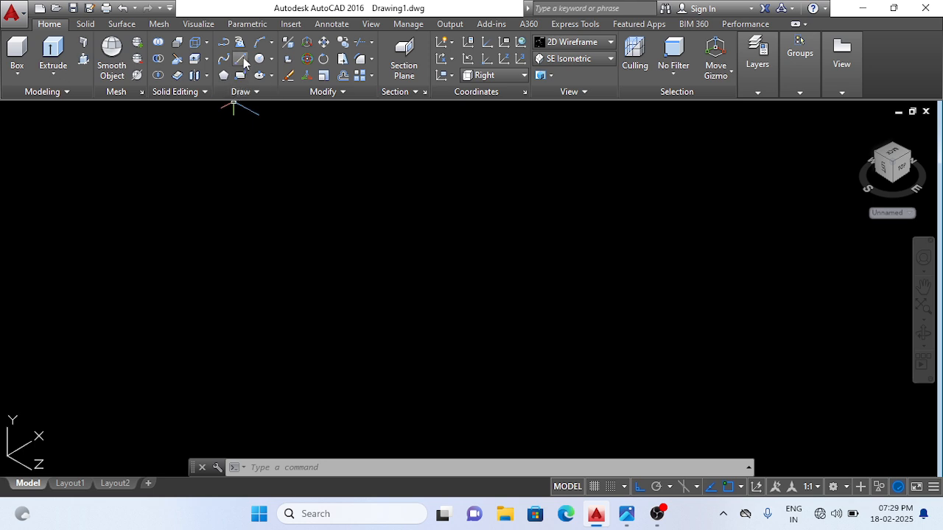
pyautogui.click(328, 237)
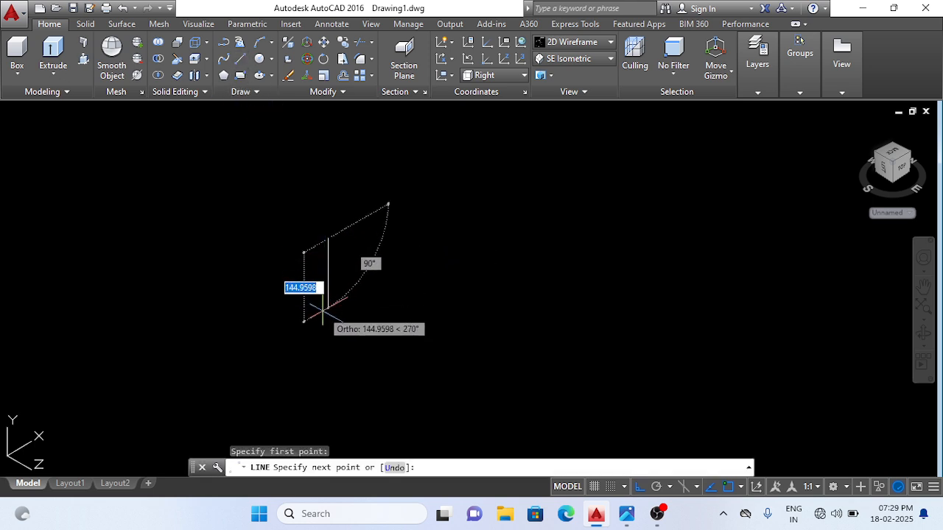
pyautogui.write('20')
pyautogui.press('Return')
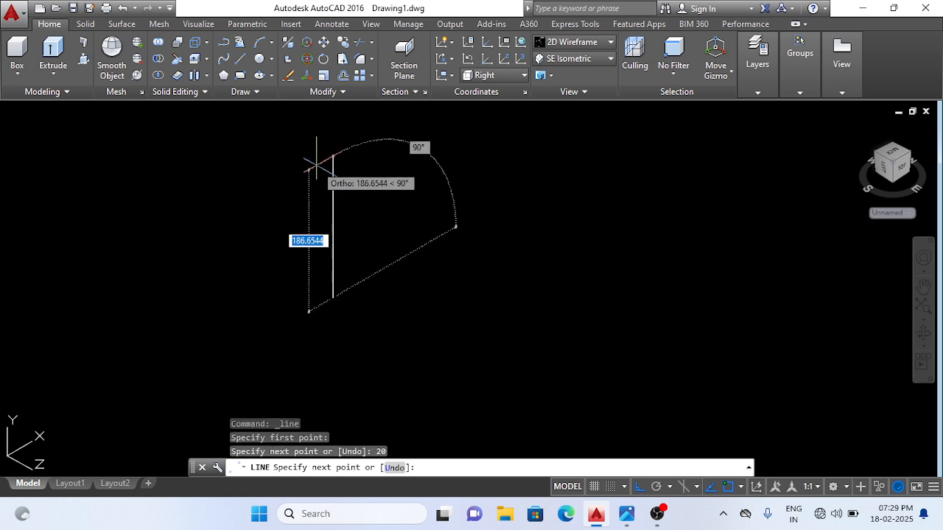
# Continue the profile with a 100-unit base line along positive X and a 50-unit line straight up.
pyautogui.scroll(2, 317, 163)
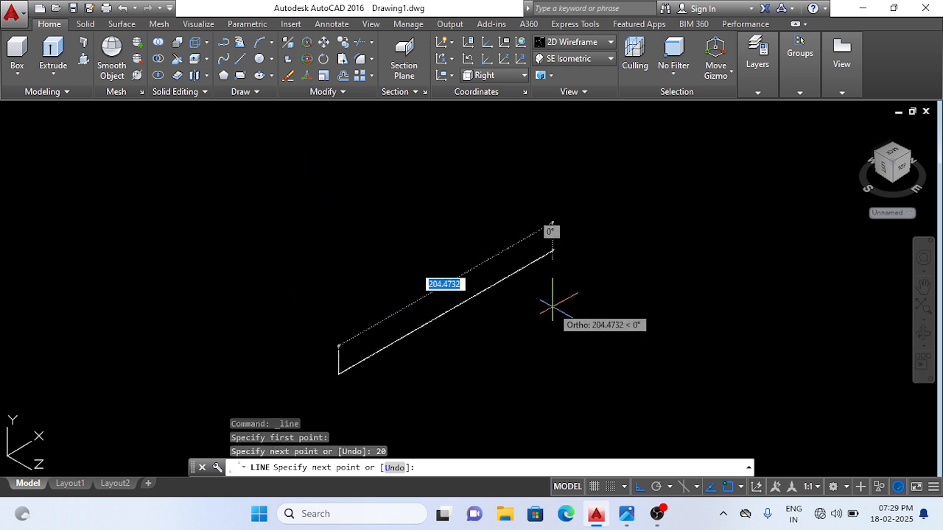
pyautogui.press('BackSpace')
pyautogui.write('100')
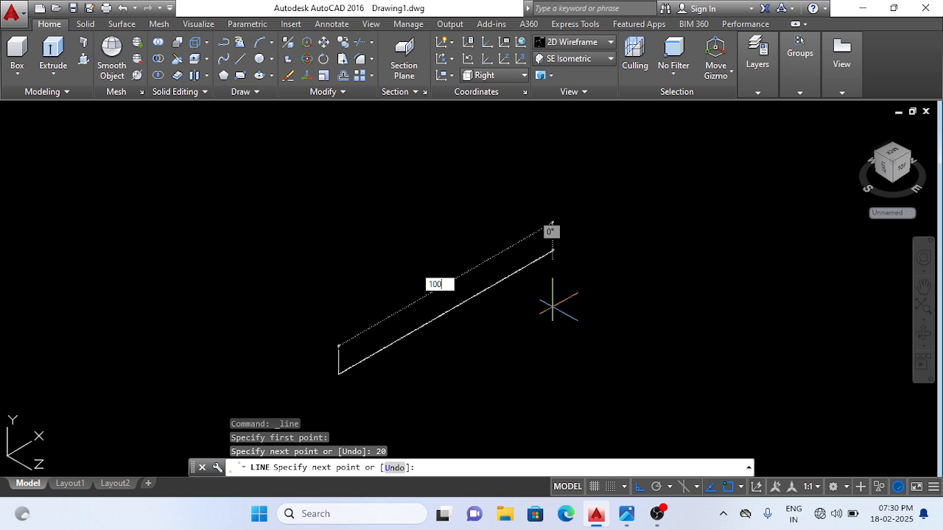
pyautogui.press('Return')
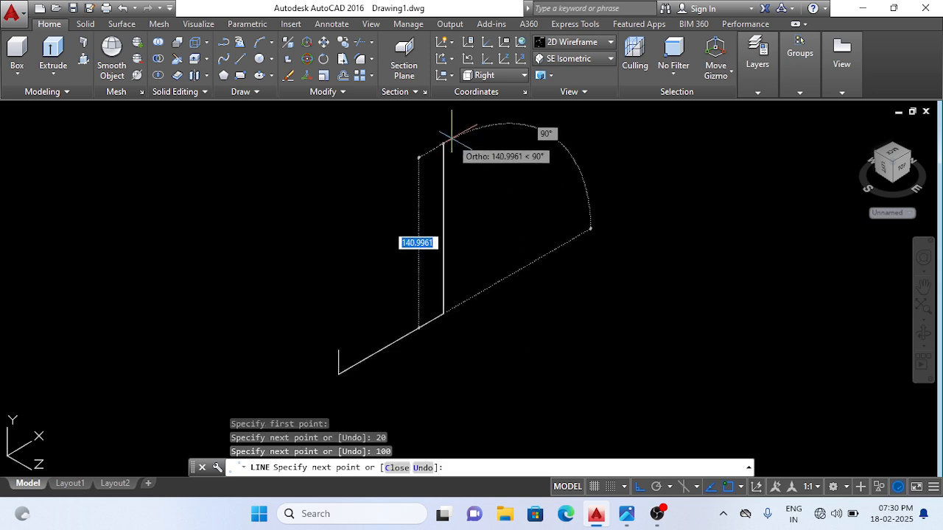
pyautogui.write('50')
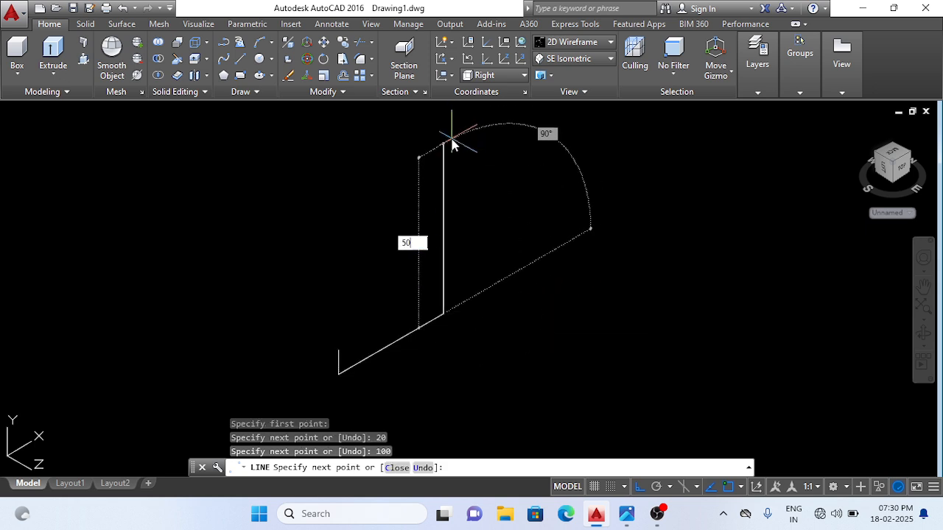
pyautogui.press('Return')
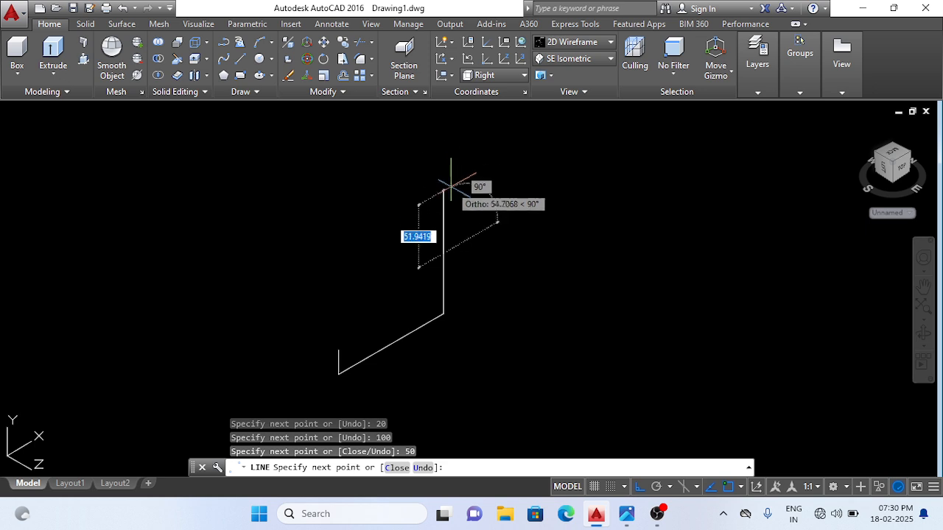
# Draw the 70-unit top edge back along negative X and close the profile with a sloping line to the first line's upper endpoint.
pyautogui.click(626, 514)
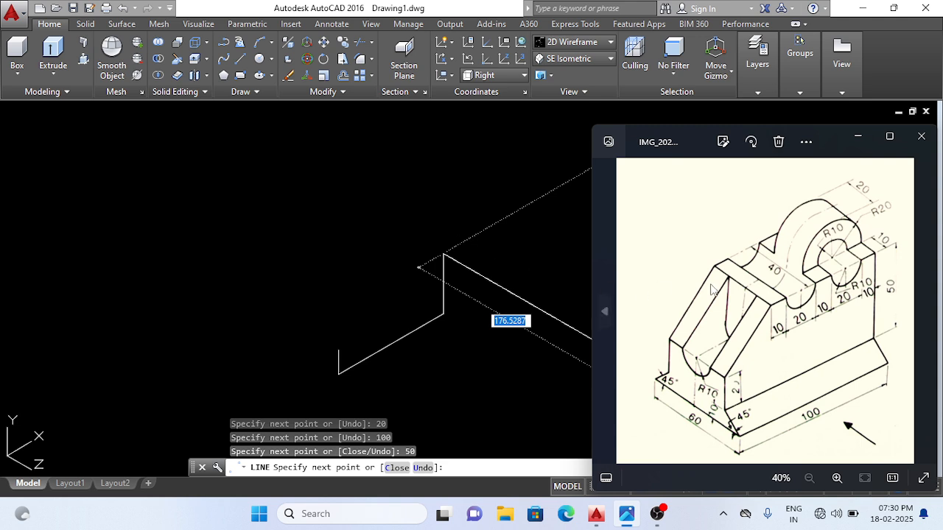
pyautogui.click(393, 204)
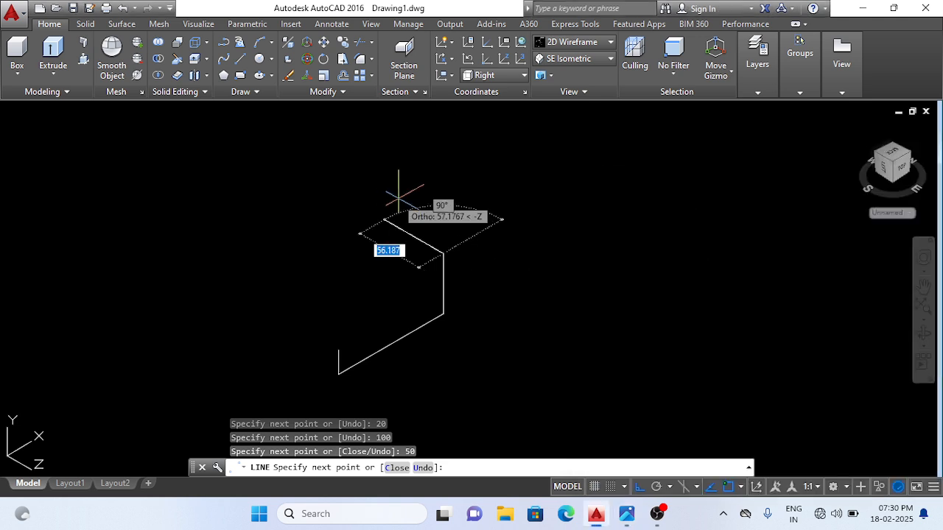
pyautogui.scroll(3, 410, 210)
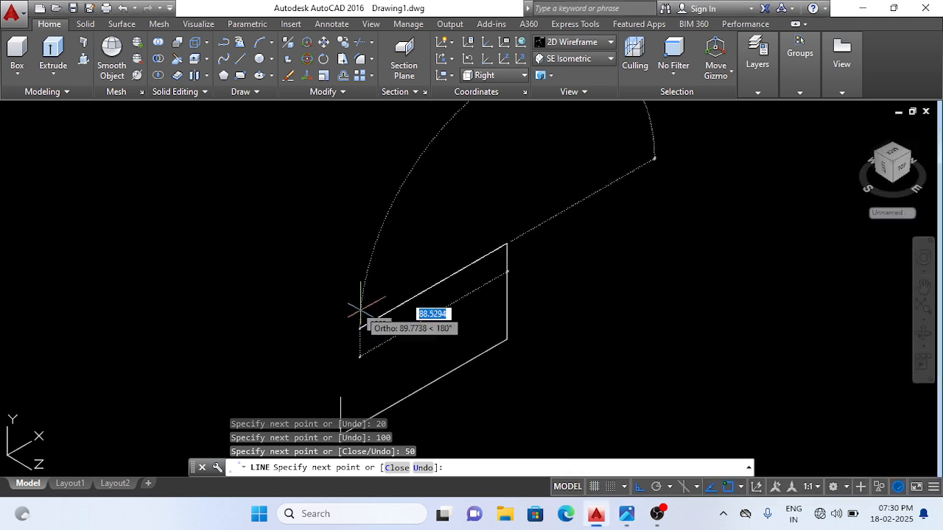
pyautogui.write('70')
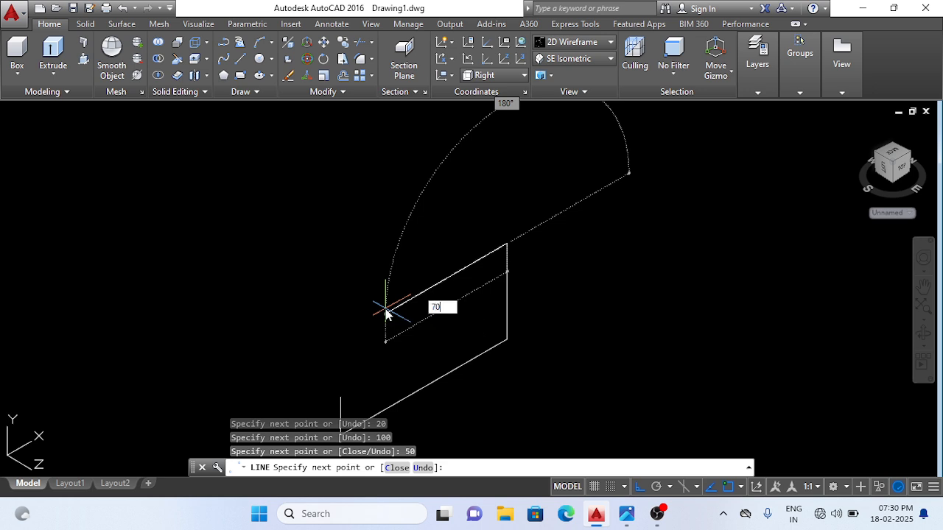
pyautogui.press('Return')
pyautogui.scroll(-2, 401, 305)
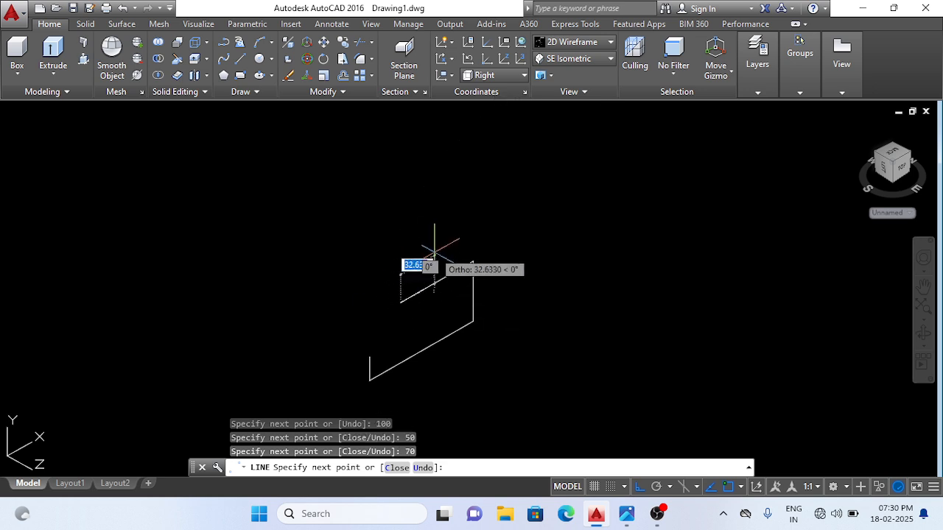
pyautogui.click(369, 356)
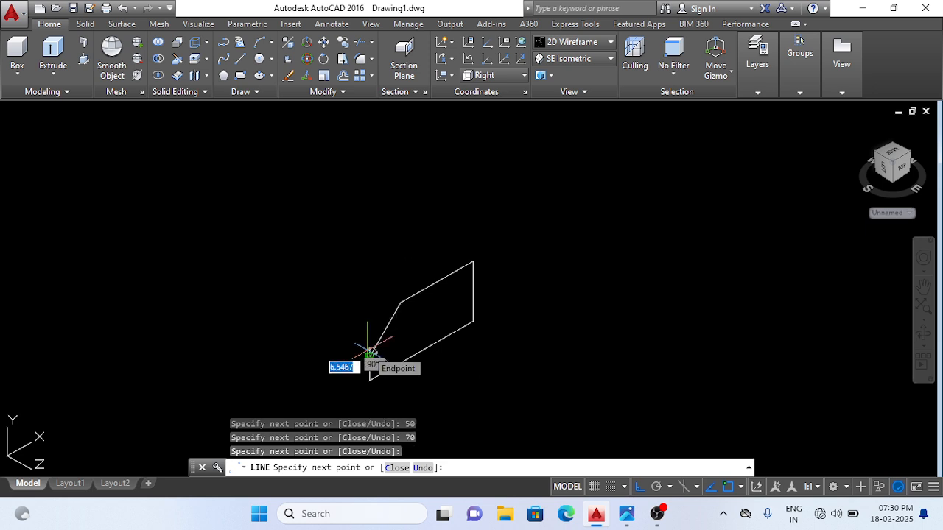
pyautogui.press('Return')
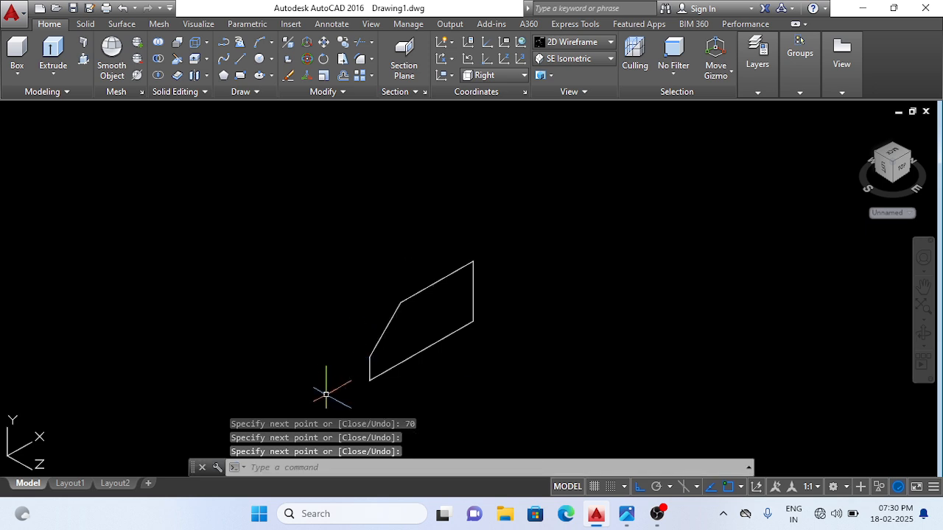
# Compare the finished side profile with the dimensions in the reference image.
pyautogui.scroll(2, 385, 362)
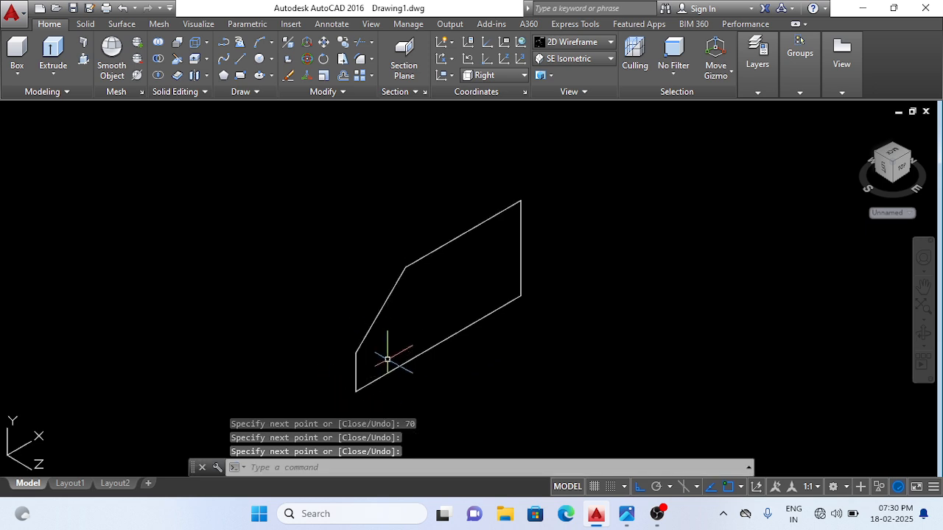
pyautogui.click(626, 514)
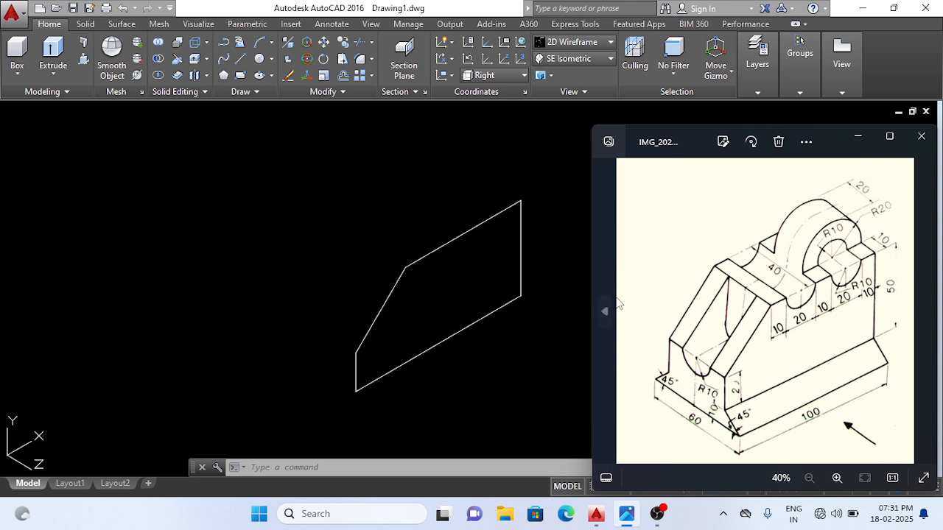
pyautogui.click(534, 342)
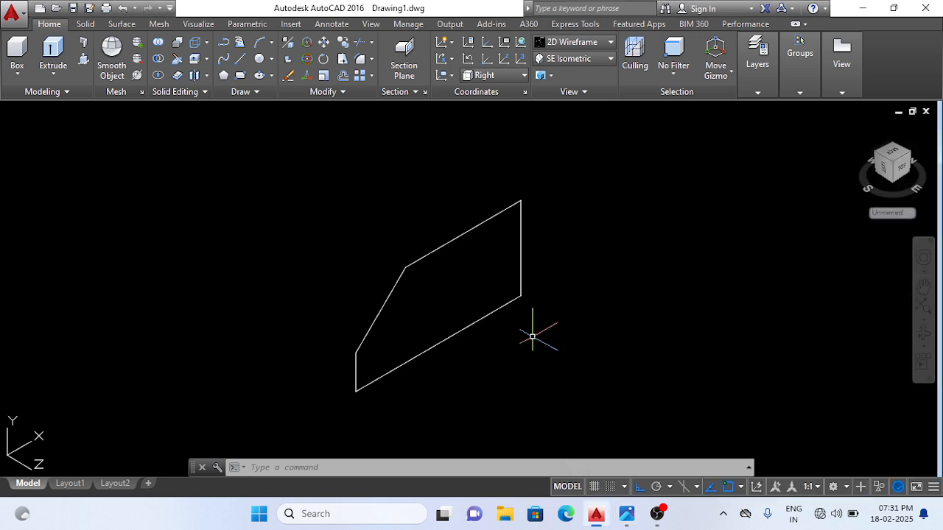
# Draw a circle of radius 10 centred on the profile's top edge, 20 units from its endpoint at the 50-unit vertical line.
pyautogui.click(272, 58)
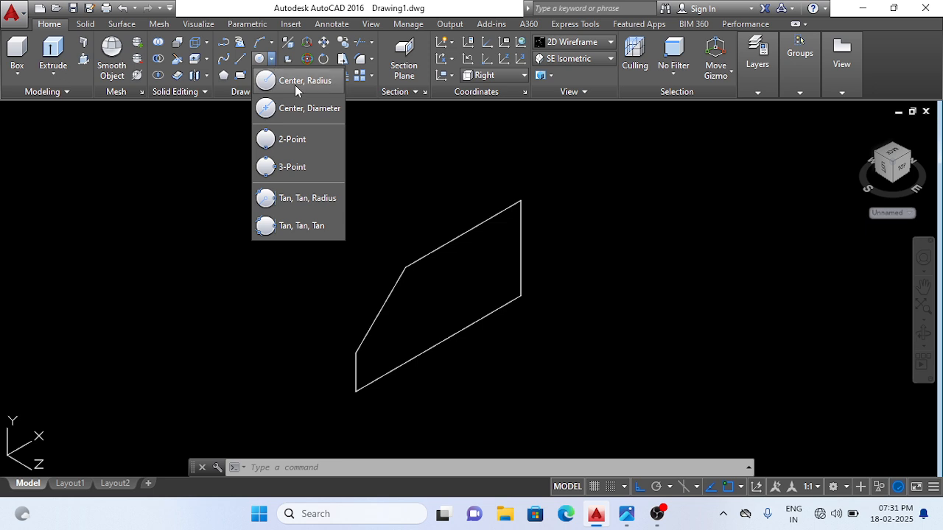
pyautogui.click(294, 83)
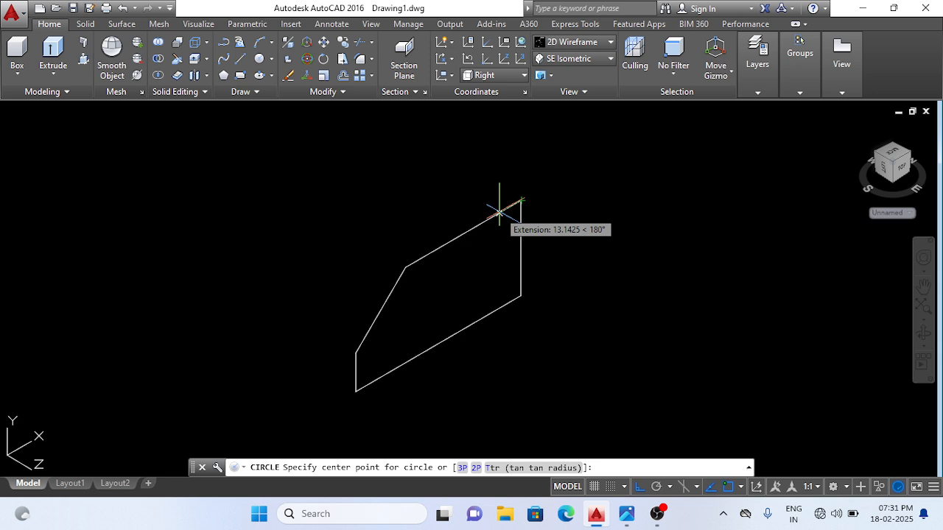
pyautogui.write('20')
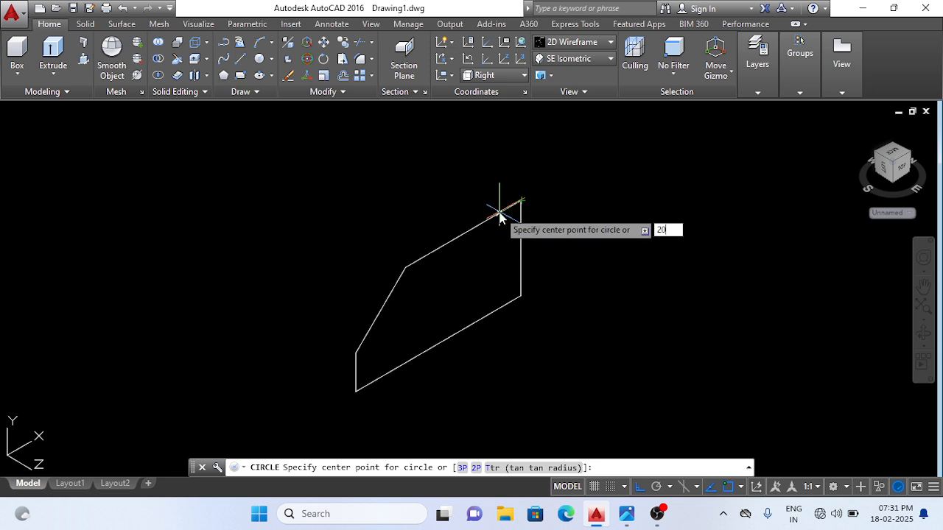
pyautogui.press('Return')
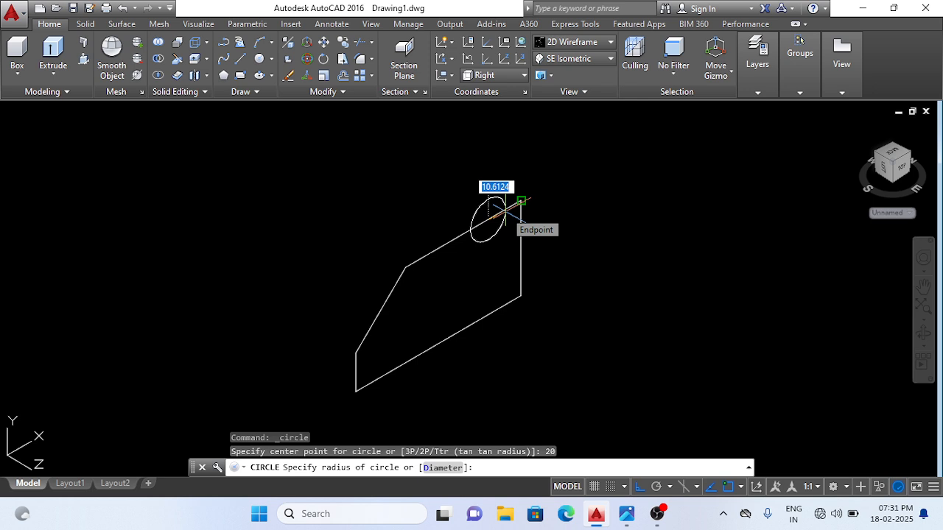
pyautogui.write('10')
pyautogui.press('Return')
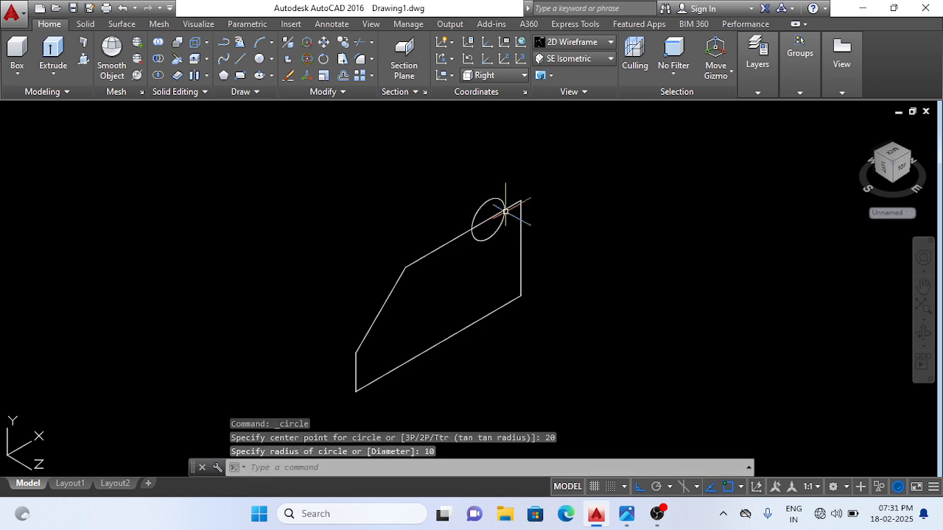
# Draw a second circle of radius 10 on the top edge, centred 20 units along negative X from the first circle's nearest quadrant.
pyautogui.scroll(2, 375, 270)
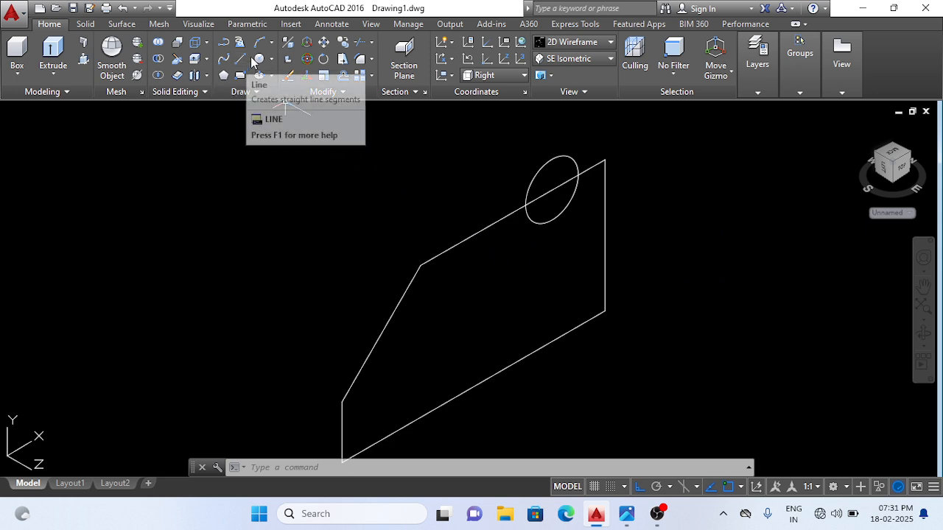
pyautogui.click(272, 60)
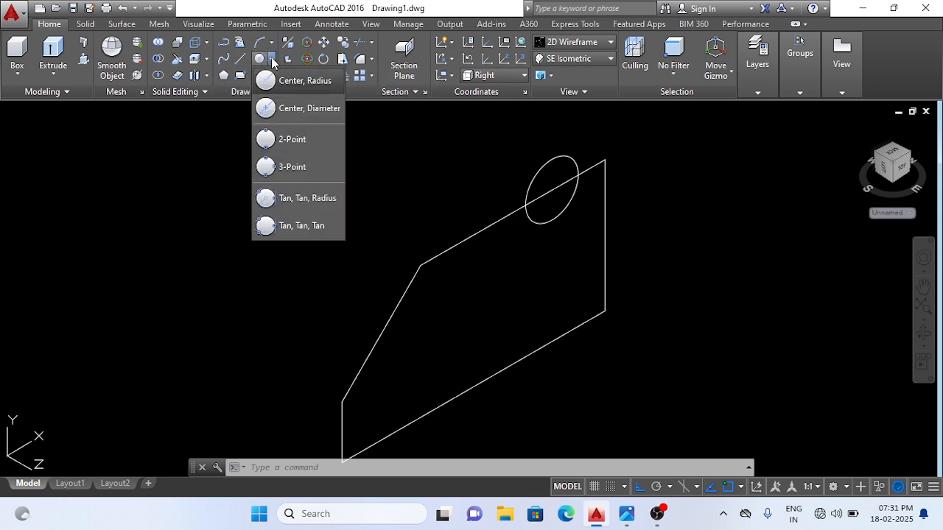
pyautogui.click(298, 81)
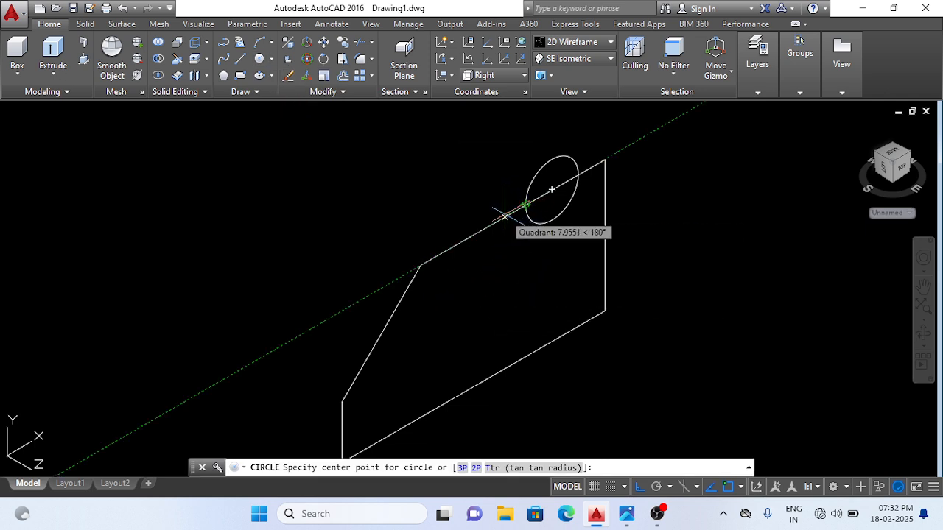
pyautogui.write('2')
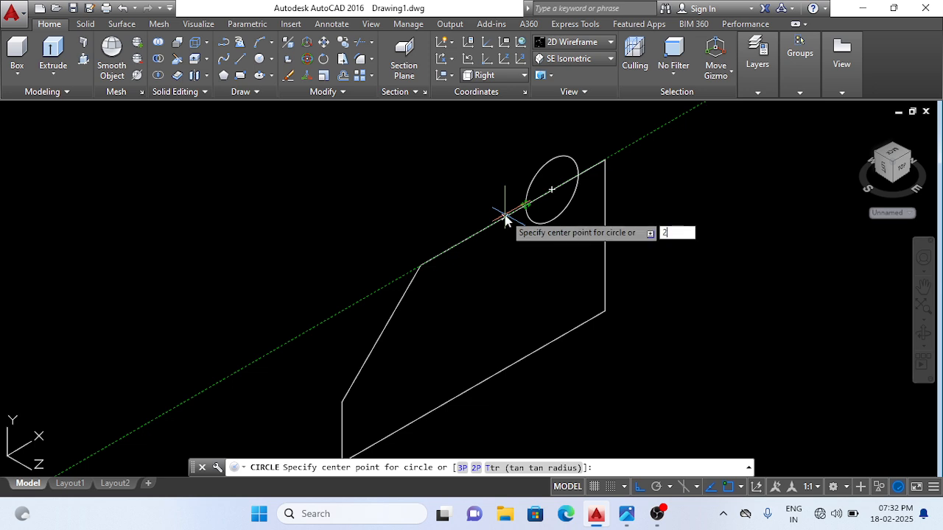
pyautogui.write('0')
pyautogui.press('Return')
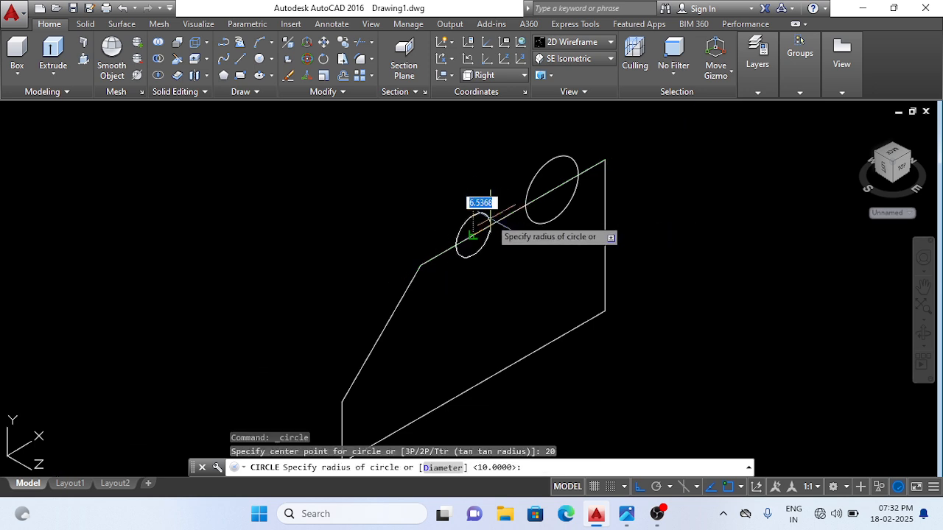
pyautogui.write('1')
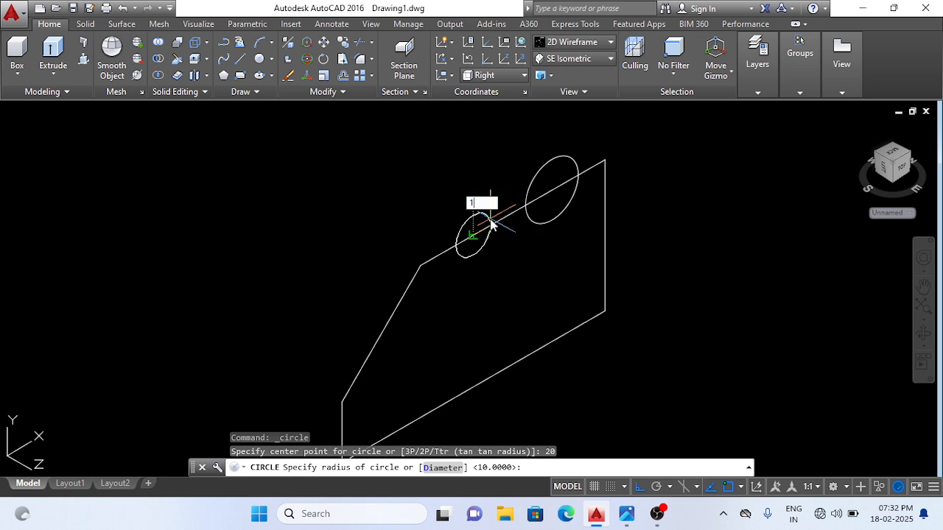
pyautogui.write('0')
pyautogui.press('Return')
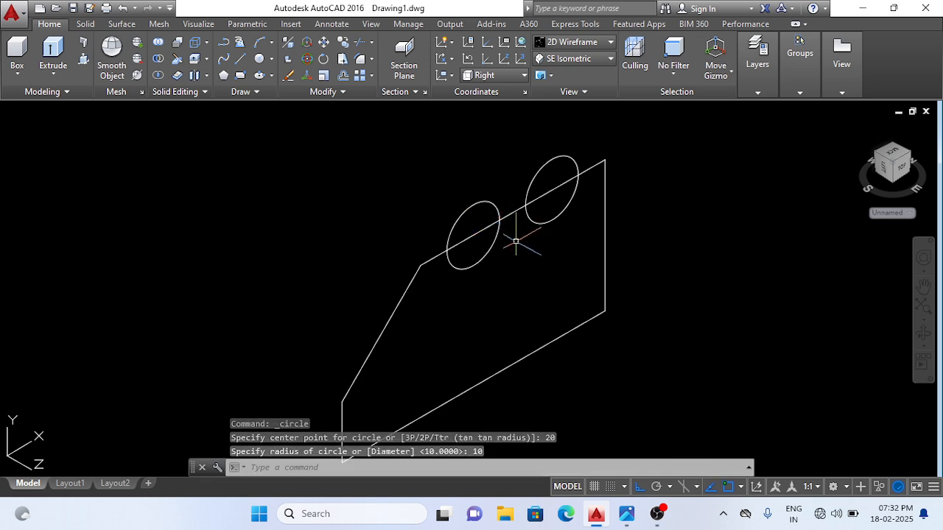
# Check the reference image, then trim both circles' upper halves and the top-edge segments inside them to leave two semicircular notches.
pyautogui.scroll(-2, 649, 300)
pyautogui.scroll(2, 661, 309)
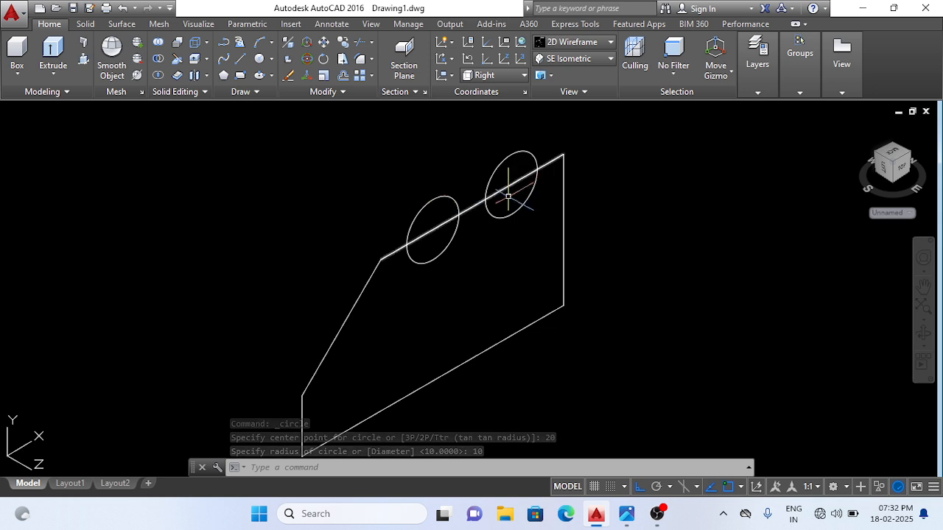
pyautogui.click(627, 515)
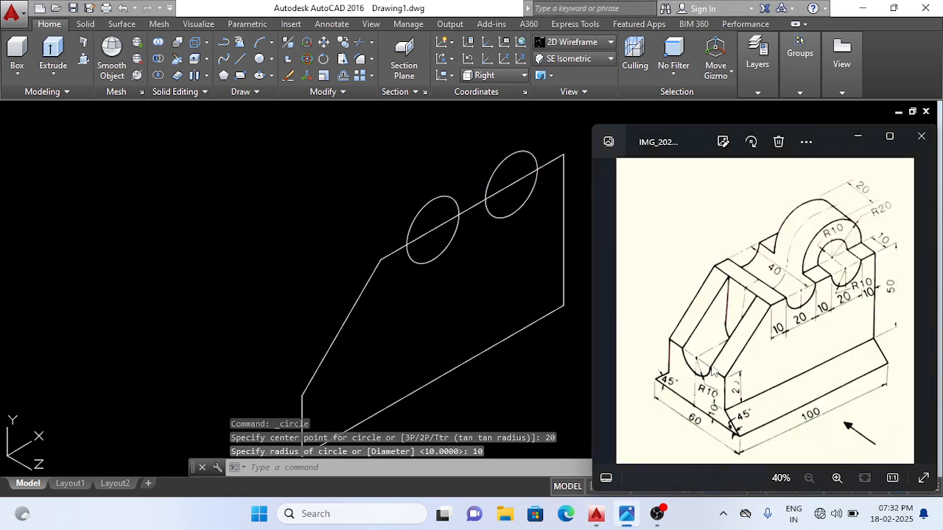
pyautogui.click(464, 264)
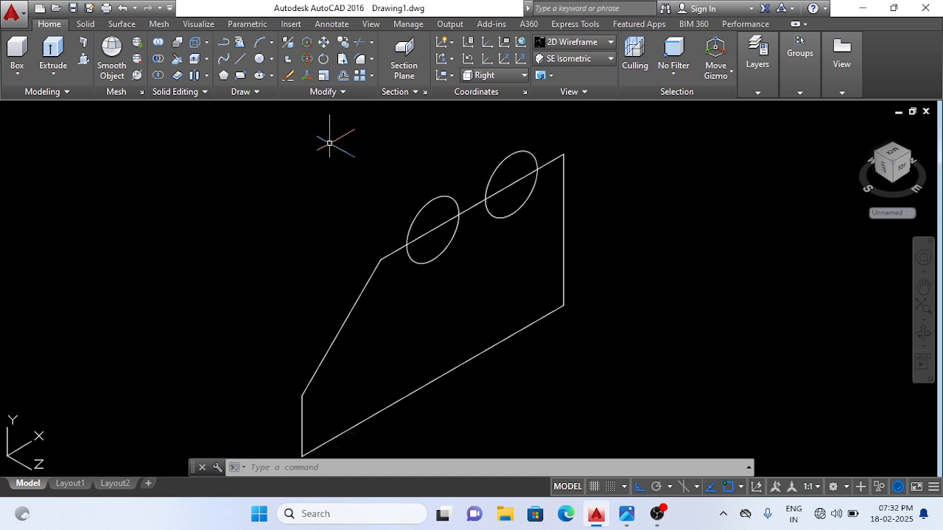
pyautogui.write('tr')
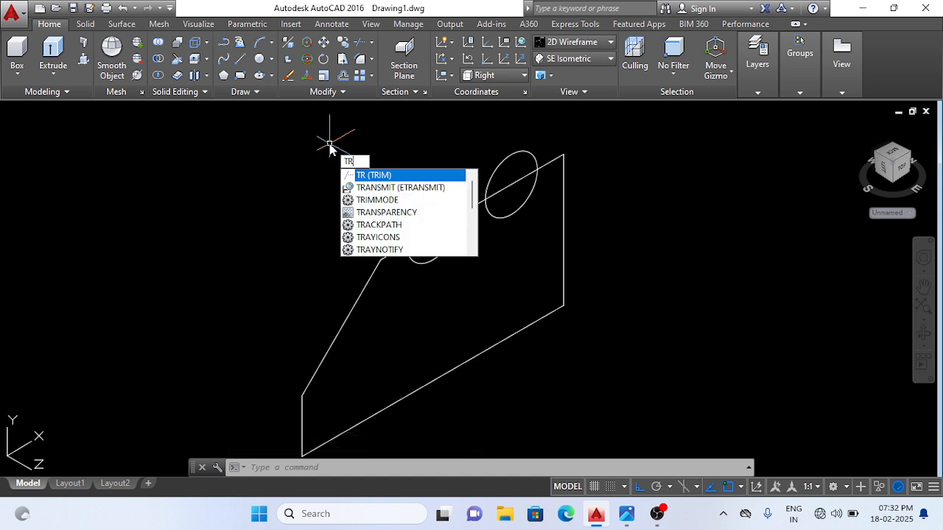
pyautogui.press('Return')
pyautogui.press('Return')
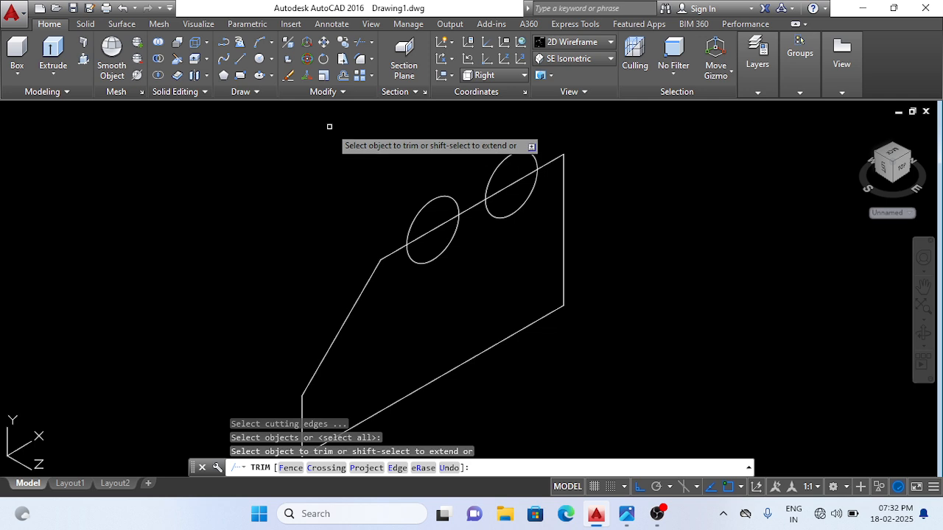
pyautogui.click(442, 239)
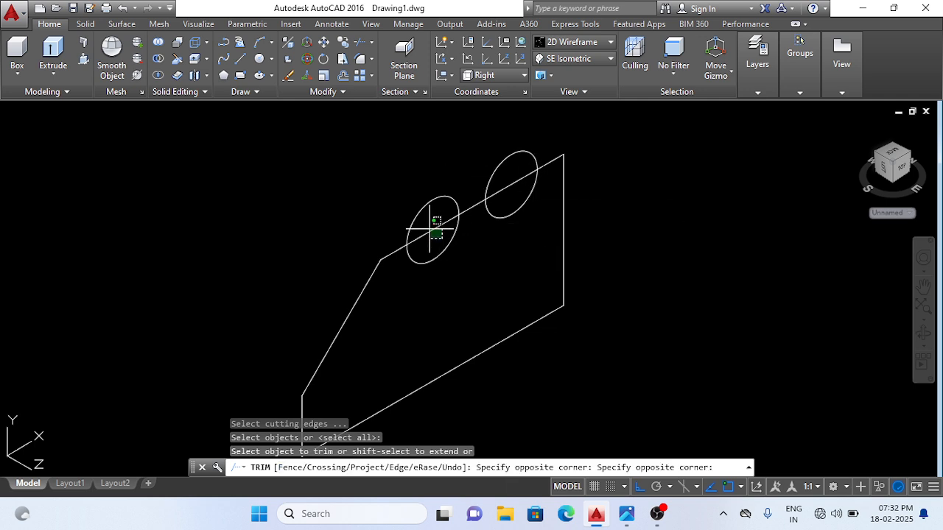
pyautogui.click(426, 187)
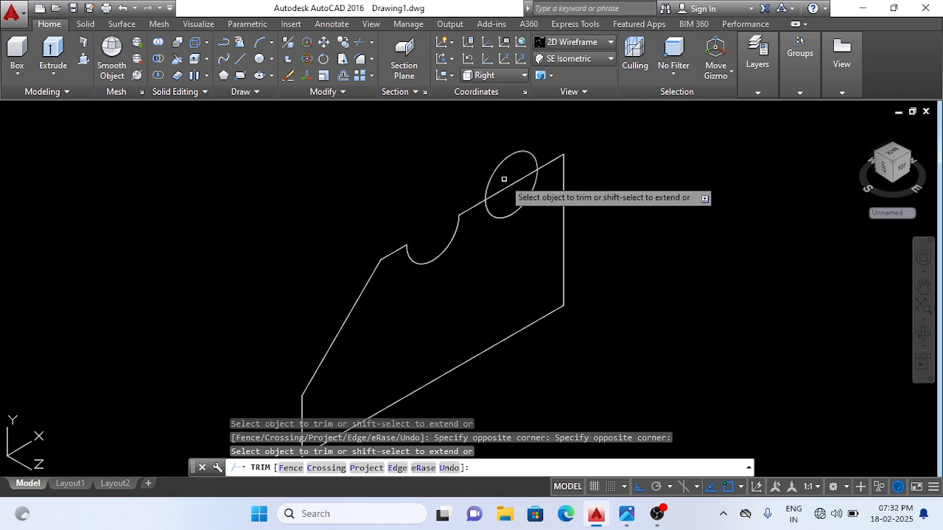
pyautogui.click(514, 199)
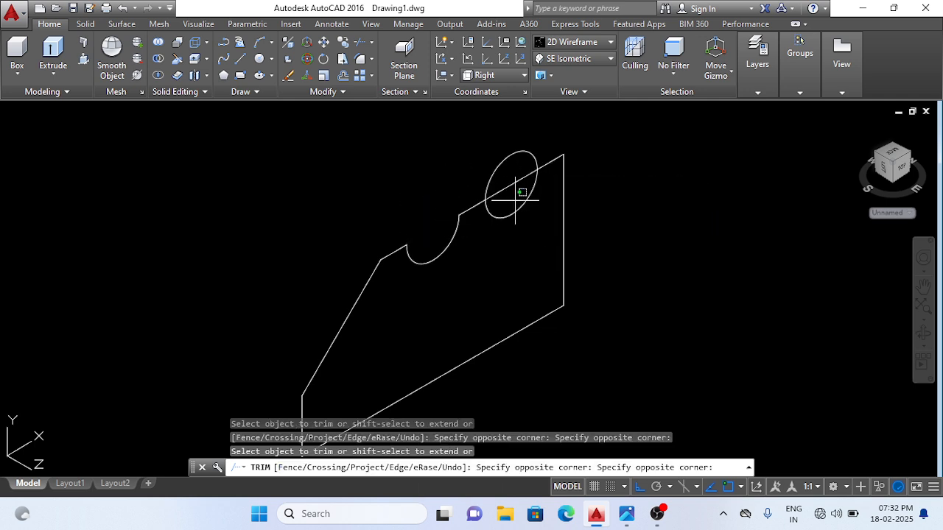
pyautogui.click(501, 151)
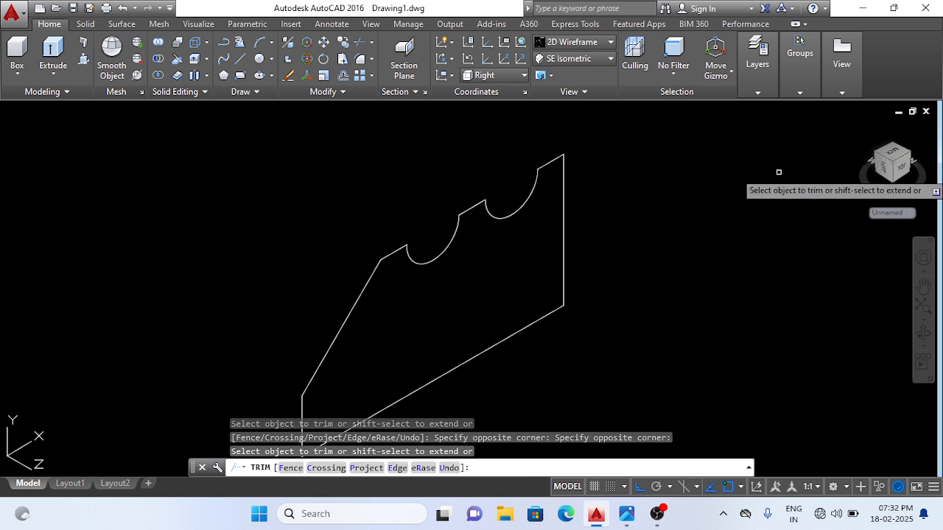
pyautogui.press('Escape')
# Check the width in the reference image and Presspull the notched side profile 40 units along negative Z into a solid.
pyautogui.scroll(-2, 673, 337)
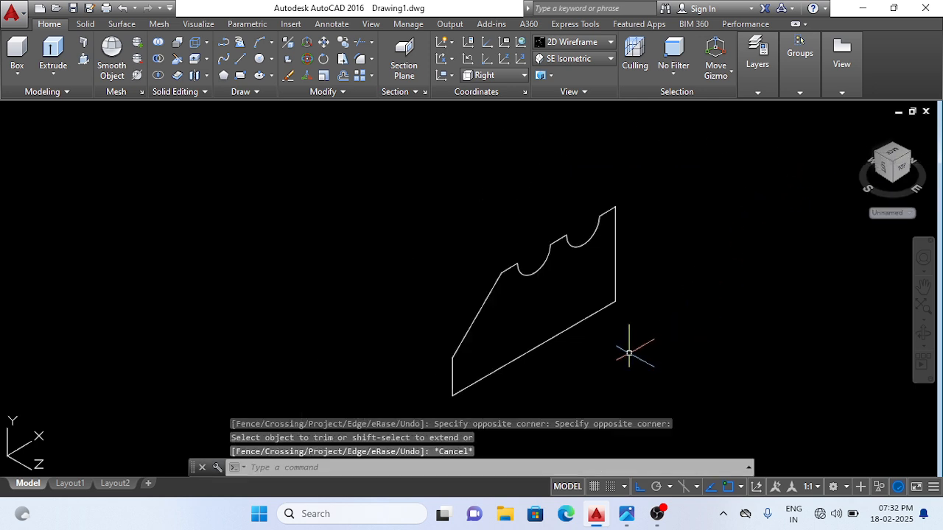
pyautogui.moveTo(631, 347); pyautogui.dragTo(539, 307, button='middle')
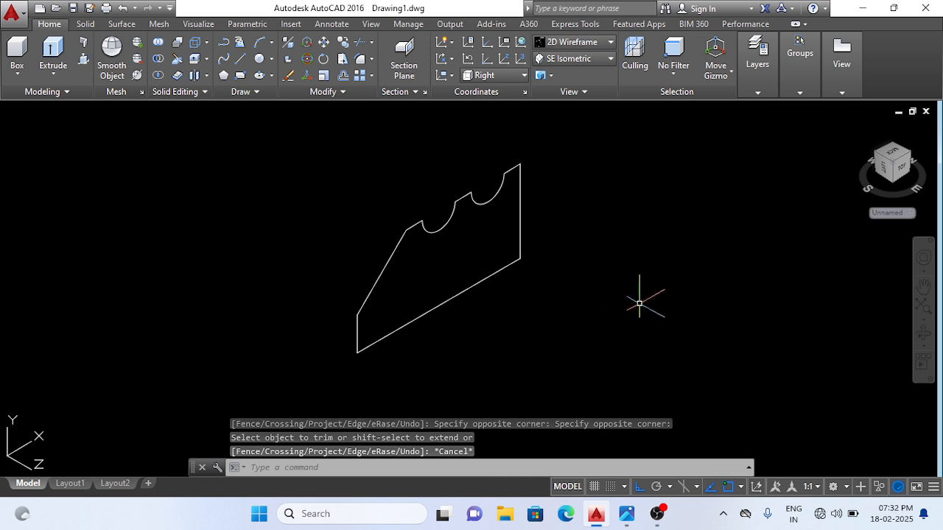
pyautogui.click(629, 512)
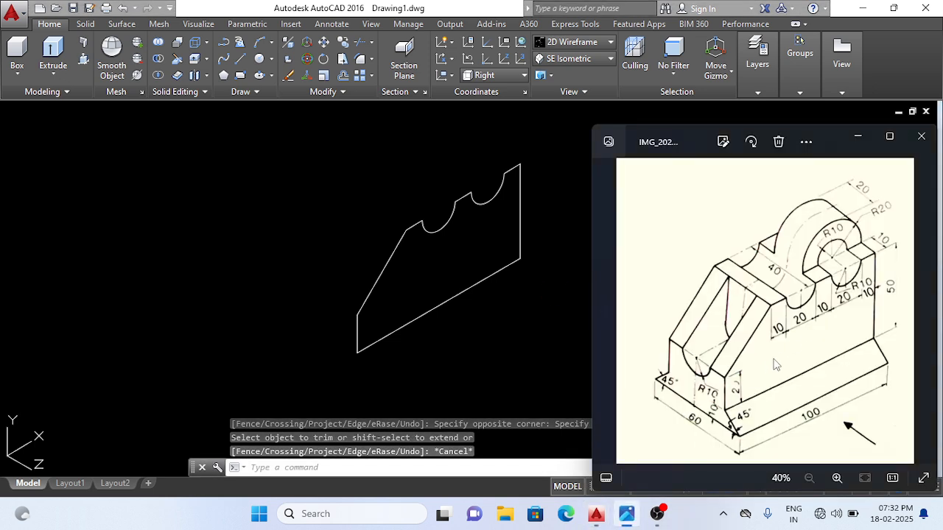
pyautogui.click(515, 335)
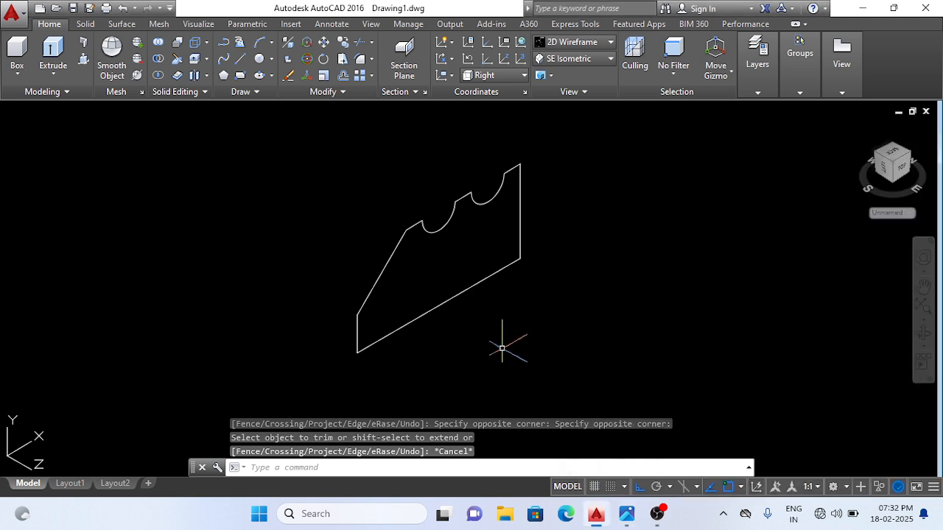
pyautogui.click(83, 59)
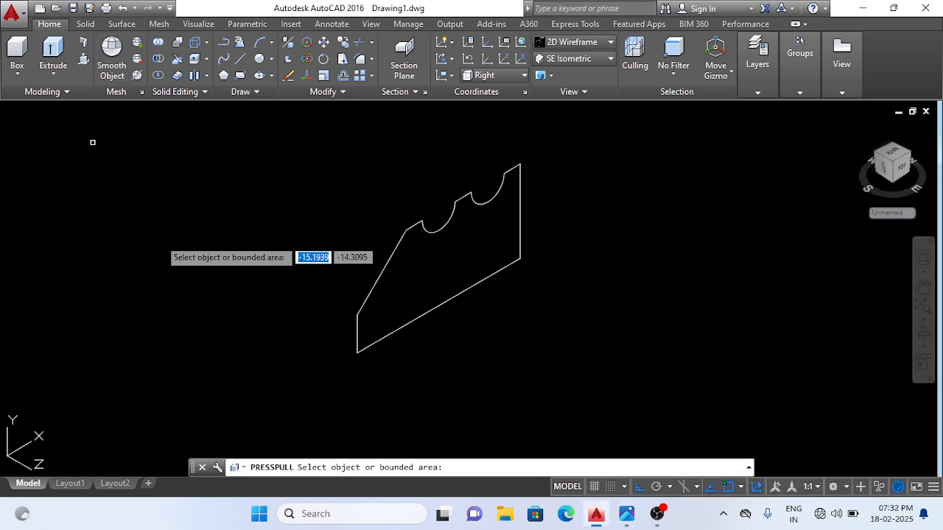
pyautogui.click(478, 250)
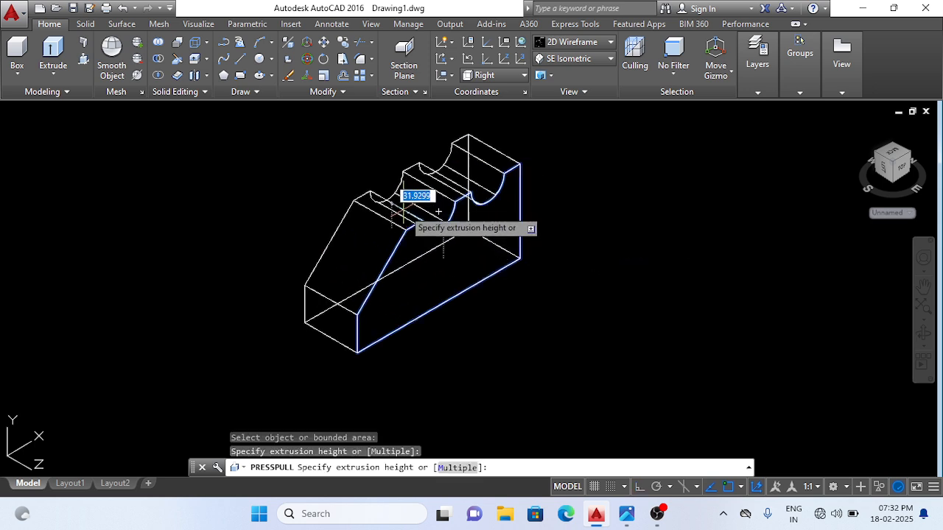
pyautogui.write('4')
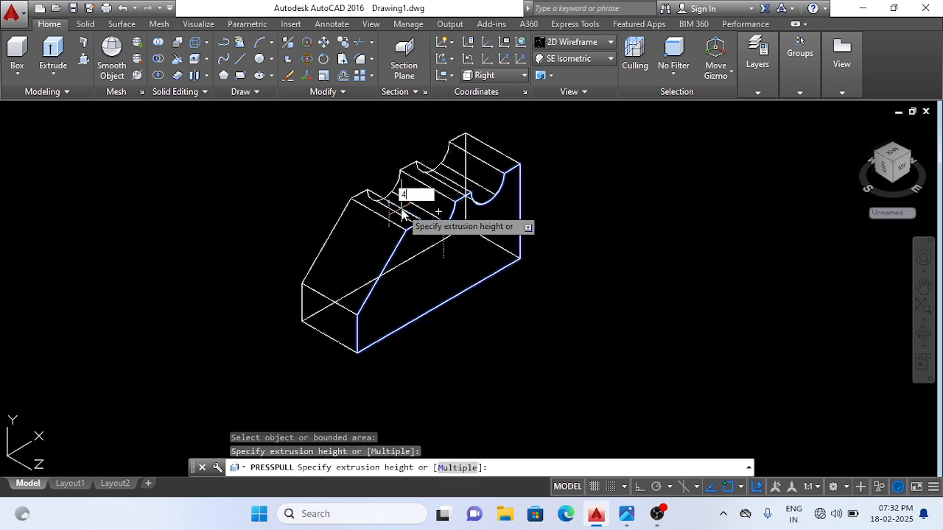
pyautogui.write('0')
pyautogui.press('Return')
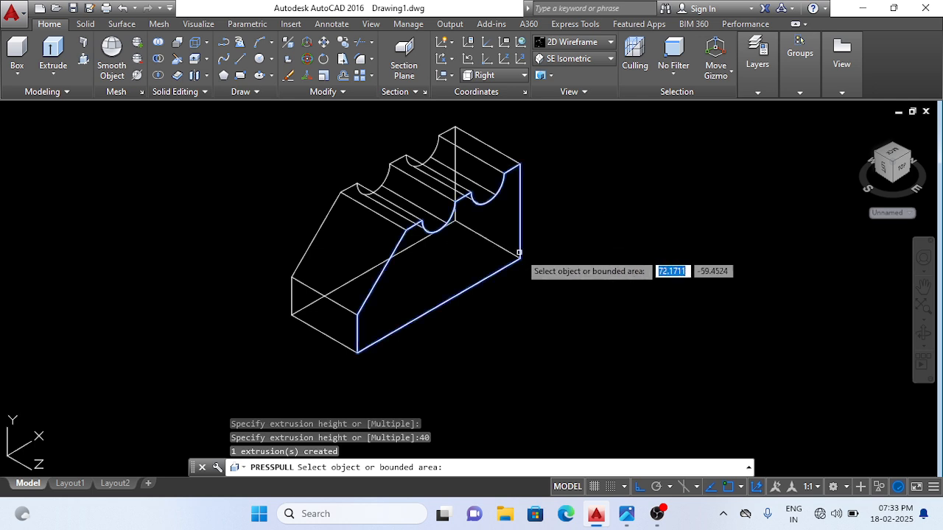
pyautogui.press('Return')
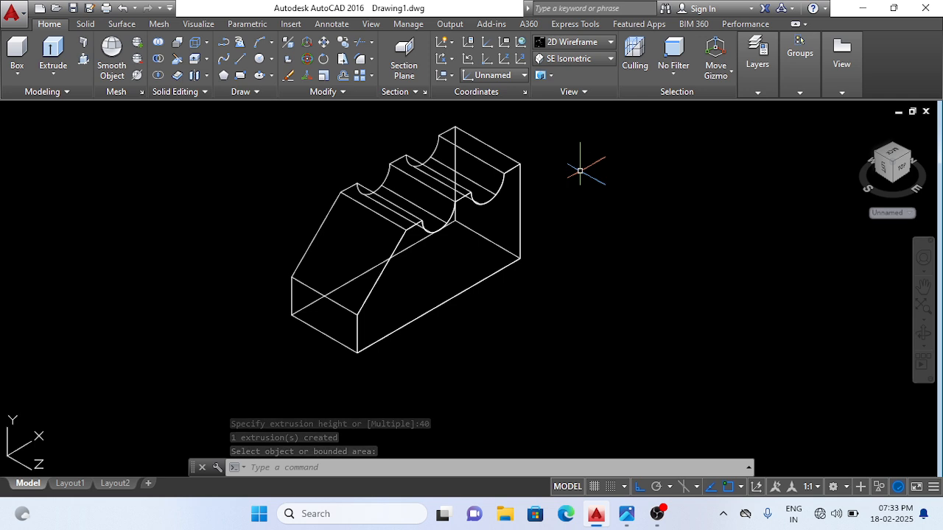
# Set the visual style to Shaded with edges and compare the solid with the reference image.
pyautogui.click(610, 43)
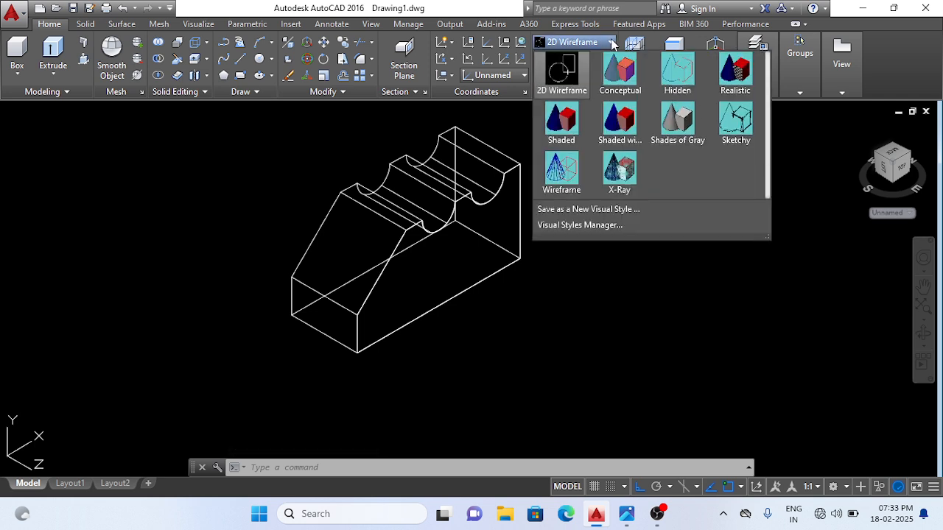
pyautogui.click(619, 122)
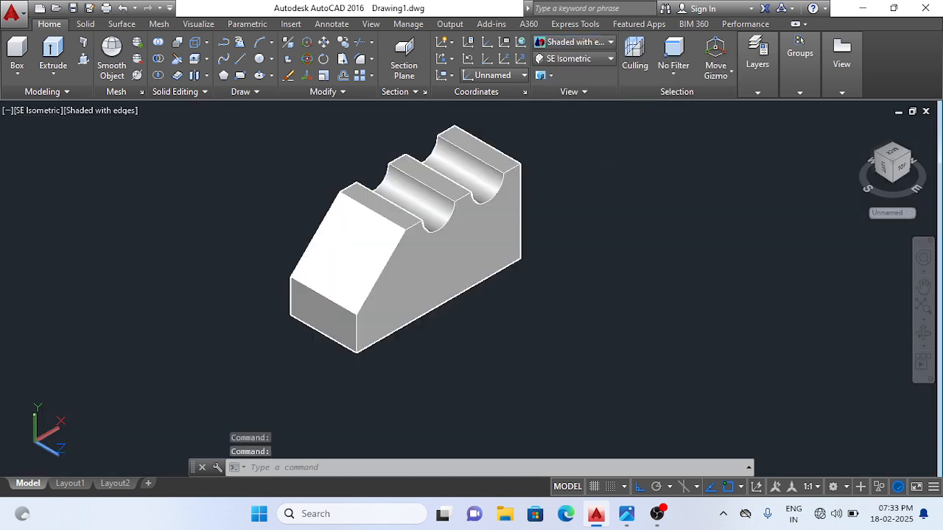
pyautogui.moveTo(582, 186); pyautogui.dragTo(493, 200, button='middle')
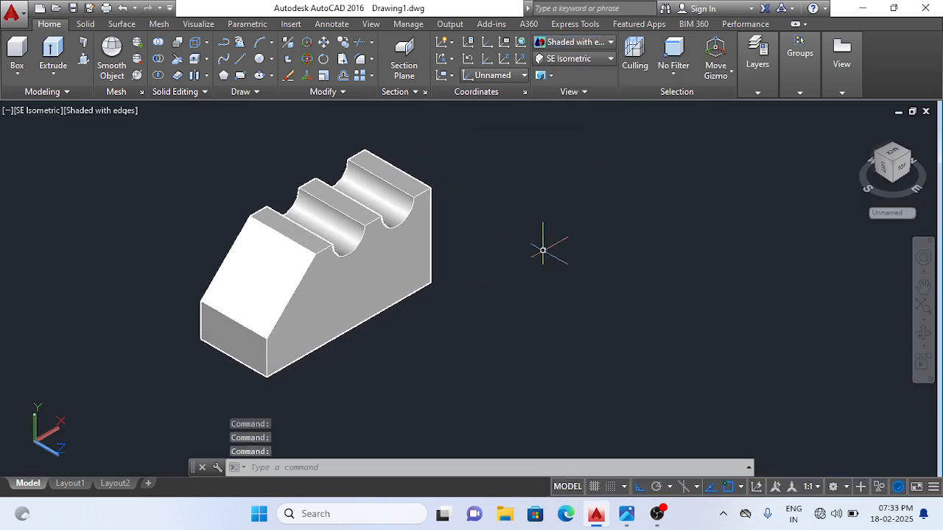
pyautogui.click(628, 514)
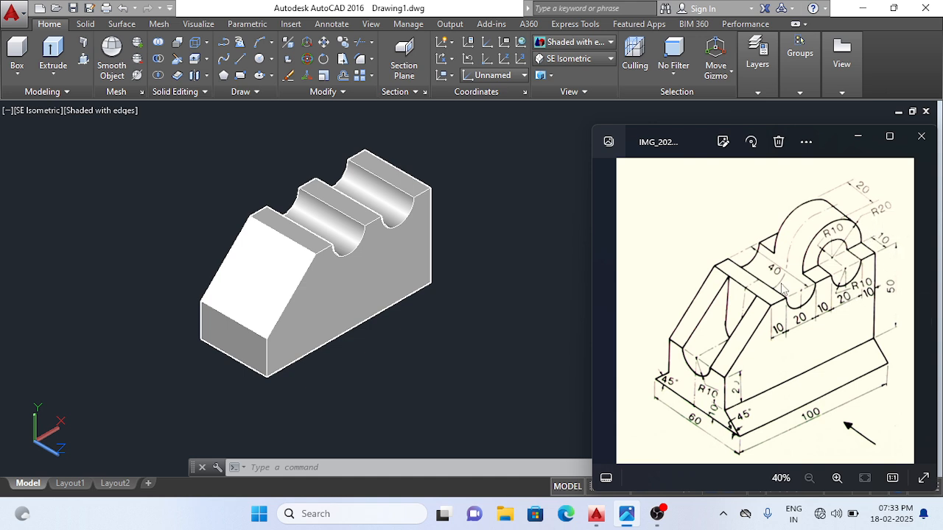
pyautogui.click(492, 312)
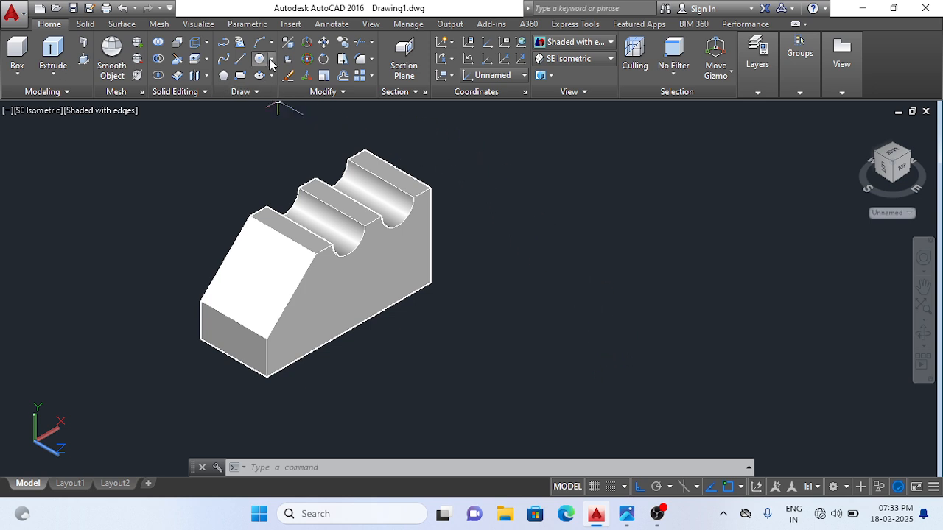
# Draw a circle of radius 10 in the empty space beside the notched solid.
pyautogui.click(271, 60)
pyautogui.click(280, 81)
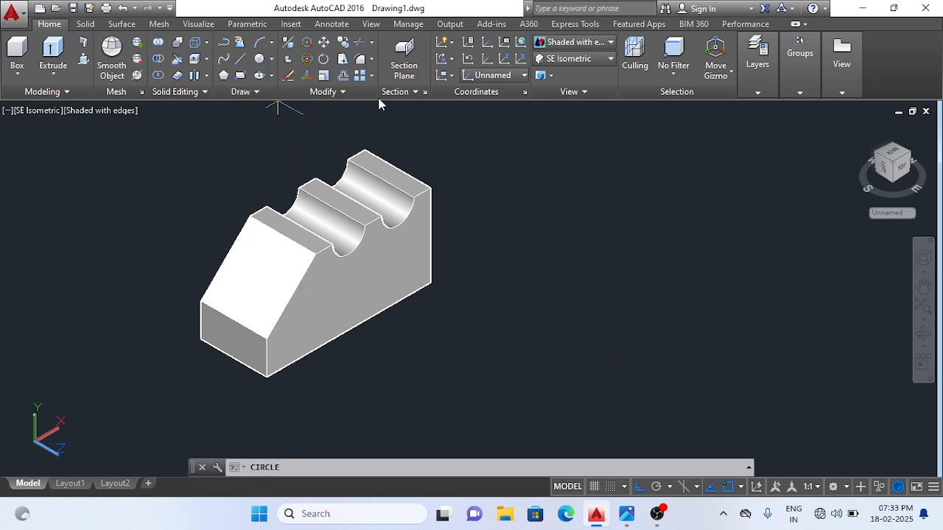
pyautogui.click(655, 302)
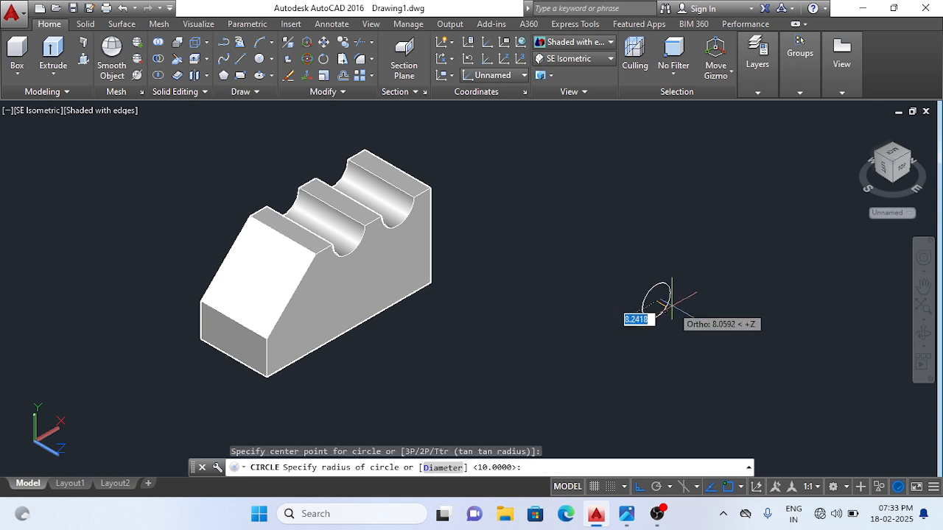
pyautogui.write('1')
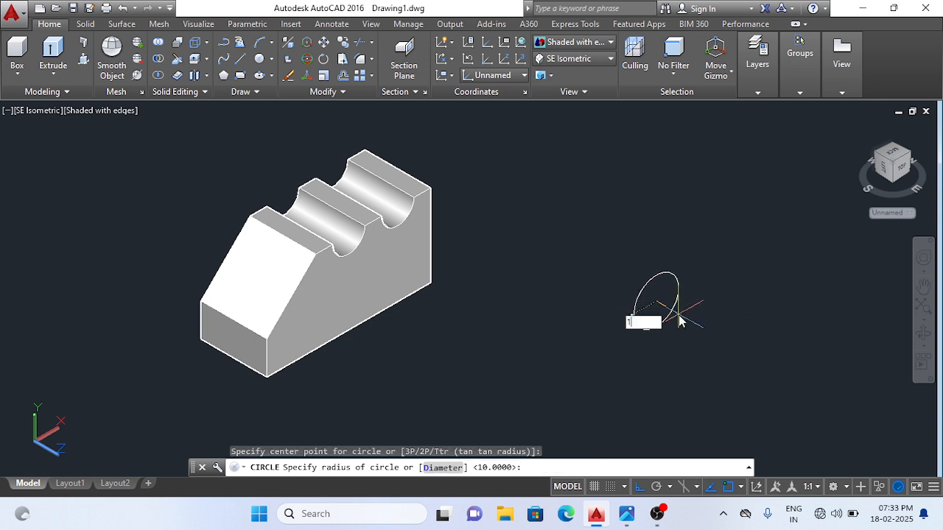
pyautogui.write('0')
pyautogui.press('Return')
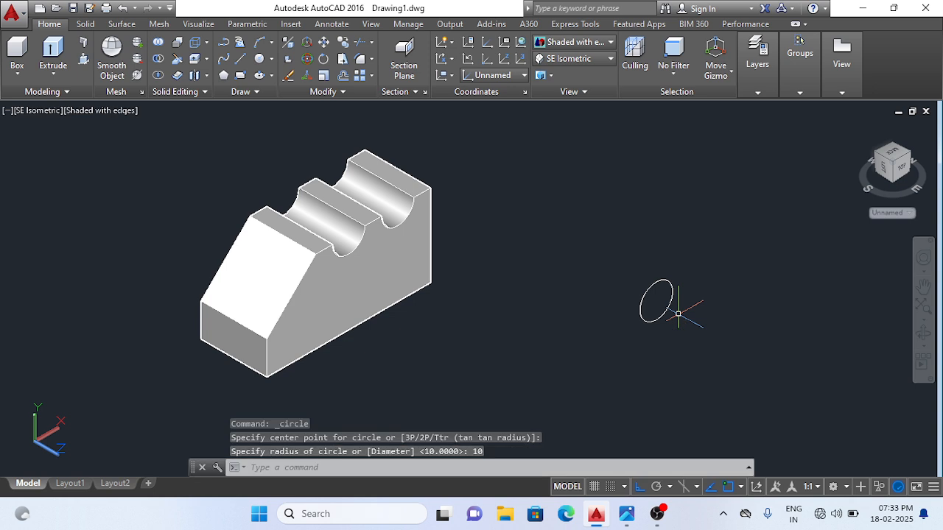
# Draw a concentric circle of radius 20 around the radius 10 circle beside the solid.
pyautogui.click(259, 59)
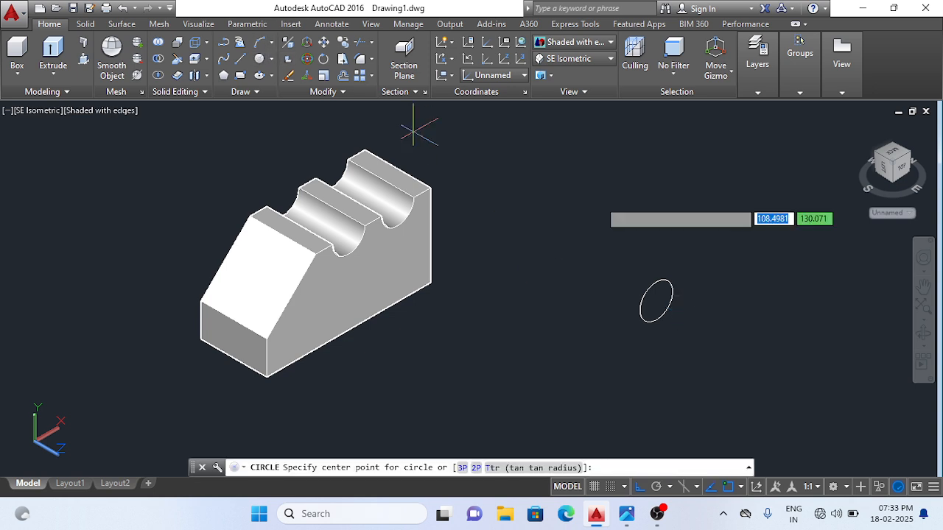
pyautogui.click(655, 300)
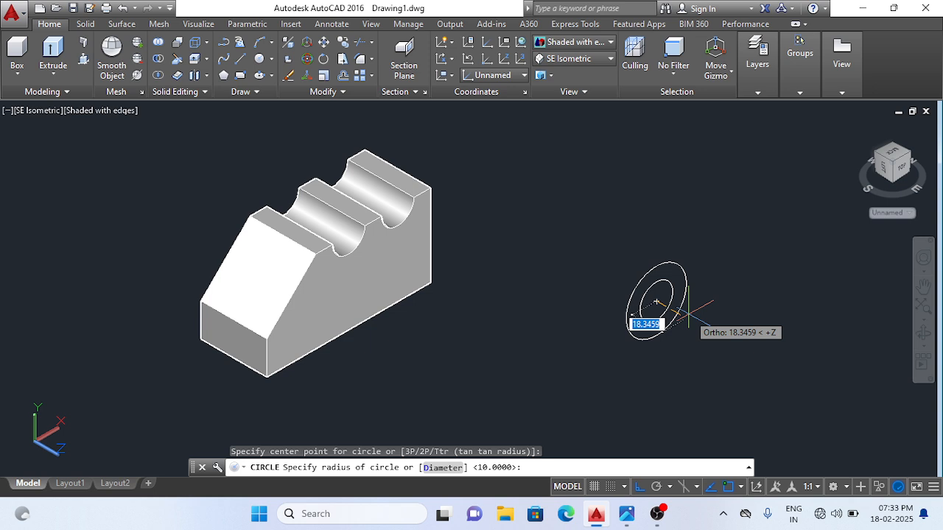
pyautogui.write('20')
pyautogui.press('Return')
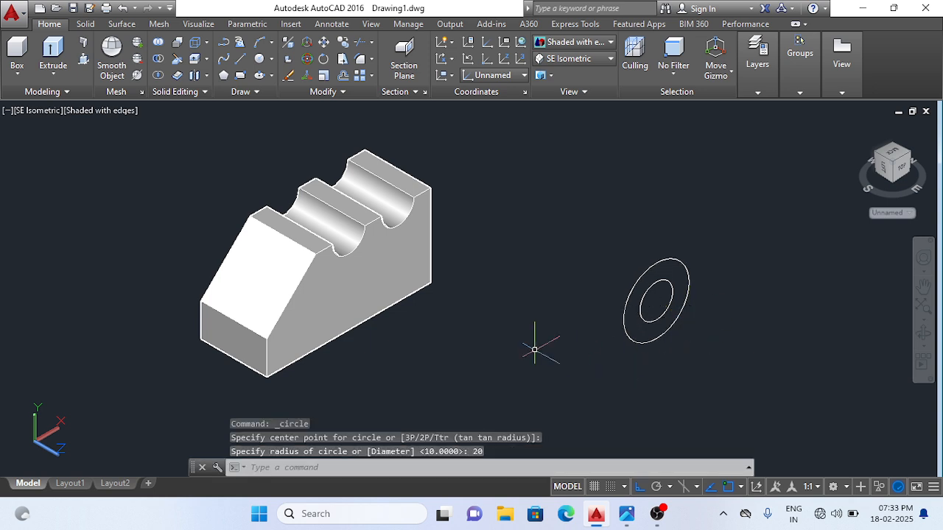
pyautogui.press('Escape')
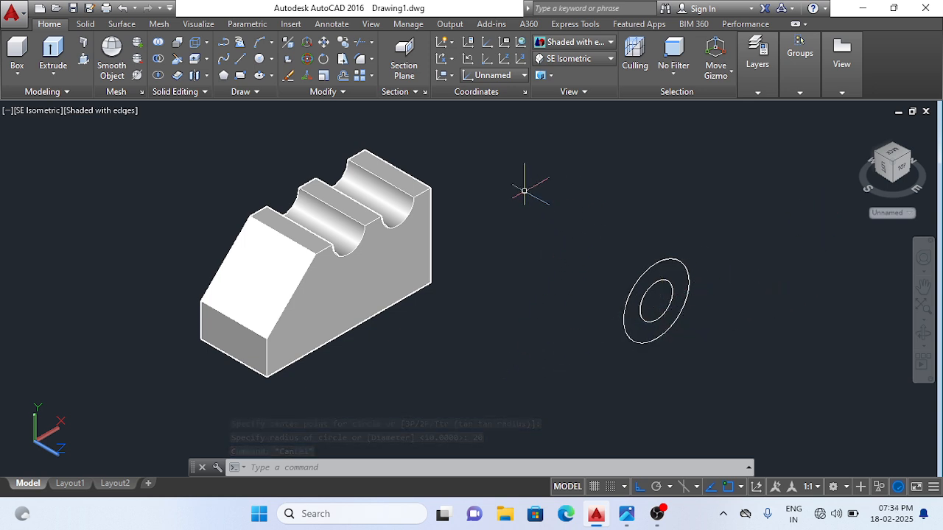
# Draw a line along the X direction through the common centre, extending past the larger circle on both sides.
pyautogui.click(240, 59)
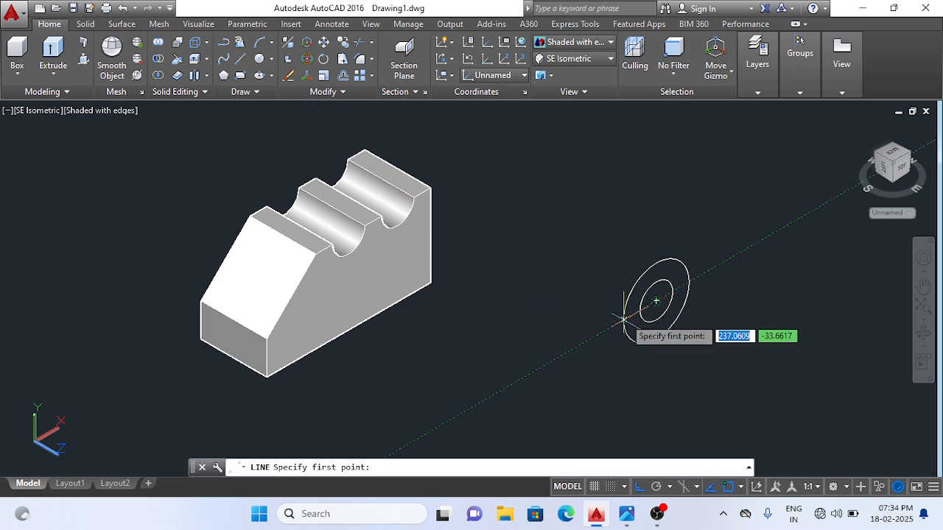
pyautogui.click(583, 337)
pyautogui.click(738, 248)
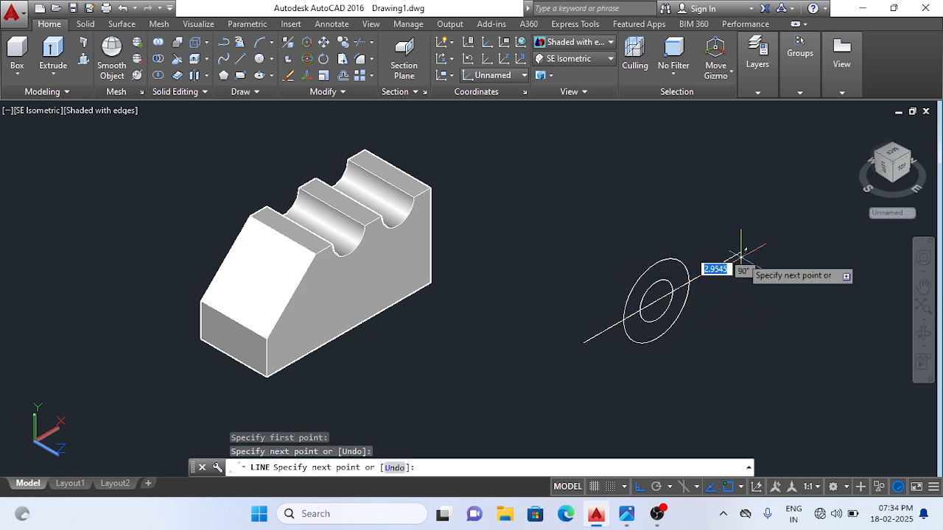
pyautogui.press('Return')
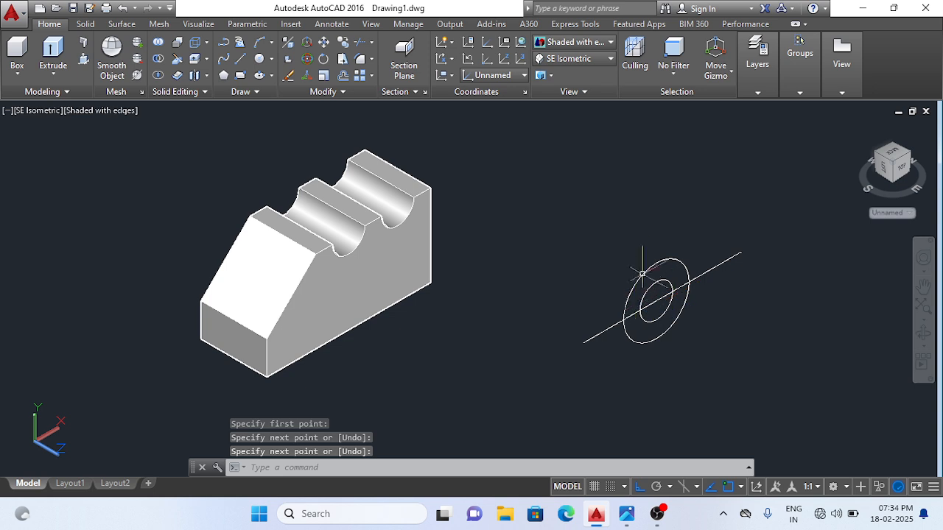
# Trim the circles' lower halves, the line inside the inner circle and both overhanging line ends, leaving a closed half-ring profile.
pyautogui.scroll(1, 728, 361)
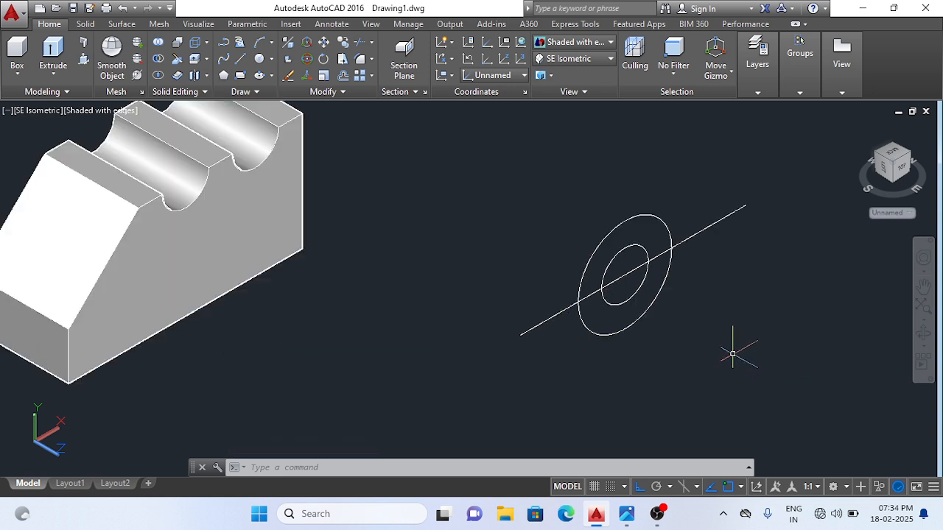
pyautogui.press('Return')
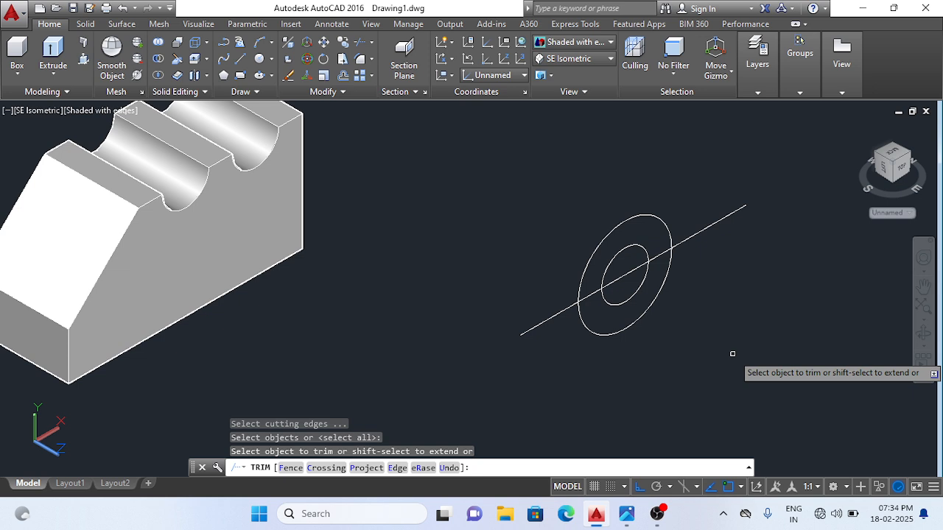
pyautogui.click(636, 332)
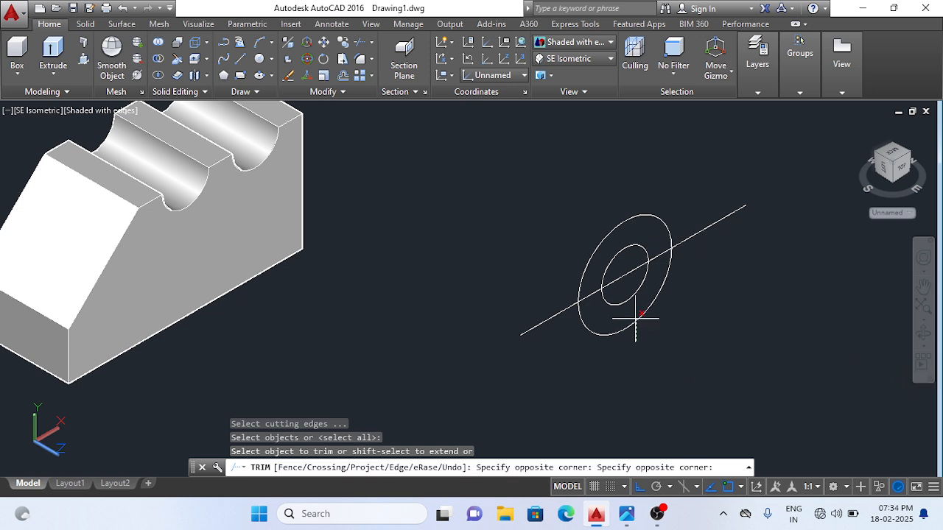
pyautogui.click(631, 262)
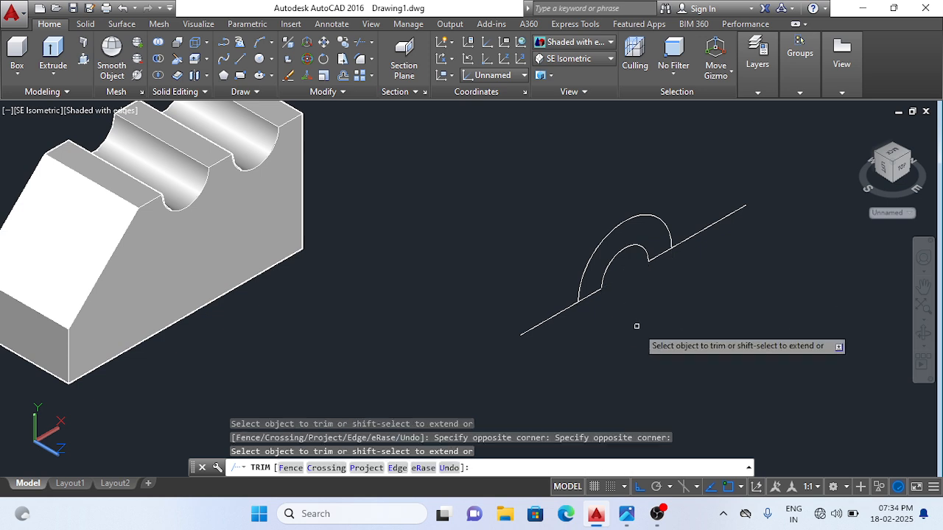
pyautogui.click(744, 247)
pyautogui.click(733, 210)
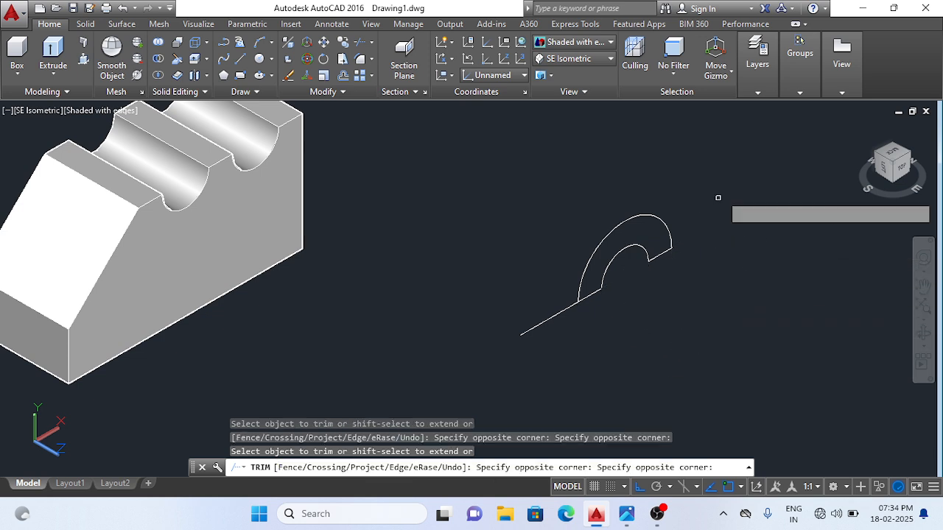
pyautogui.click(542, 322)
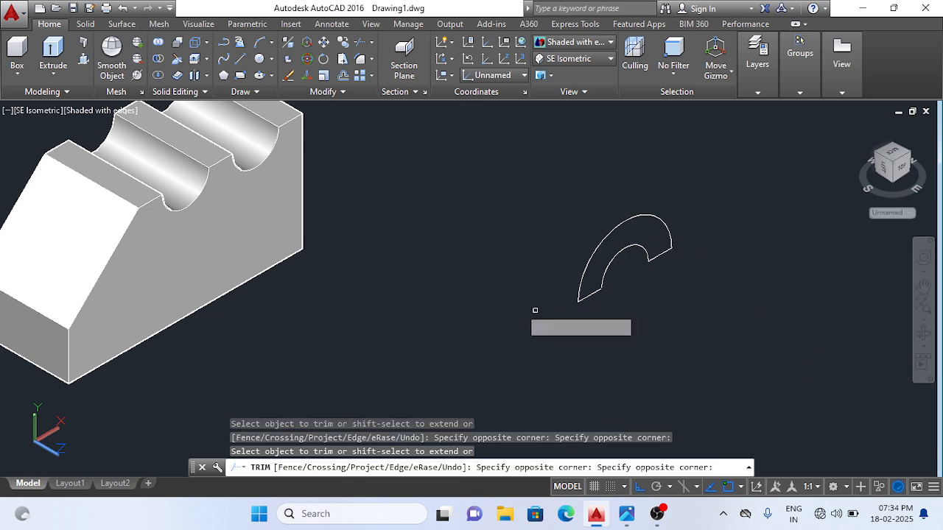
pyautogui.press('Escape')
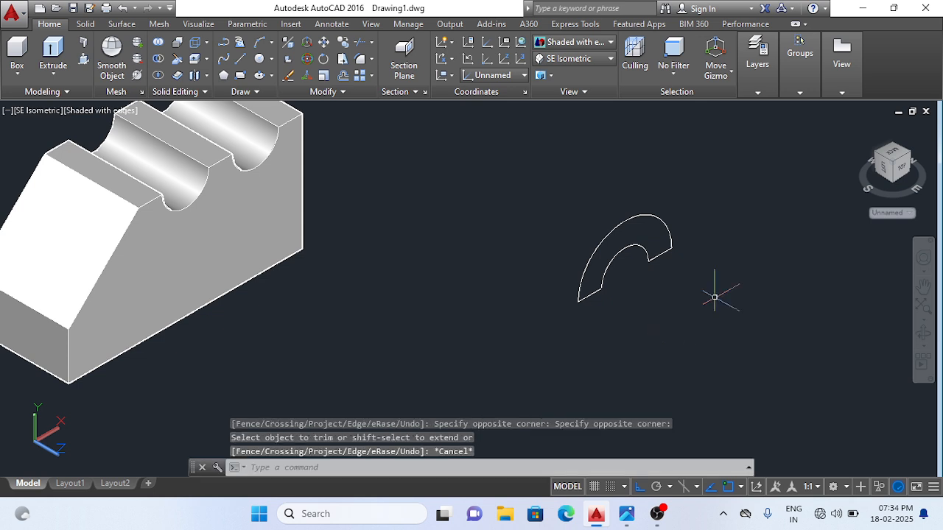
# Check the ring thickness in the reference image and Presspull the half-ring profile 20 units along negative Z.
pyautogui.scroll(-2, 705, 190)
pyautogui.scroll(2, 705, 190)
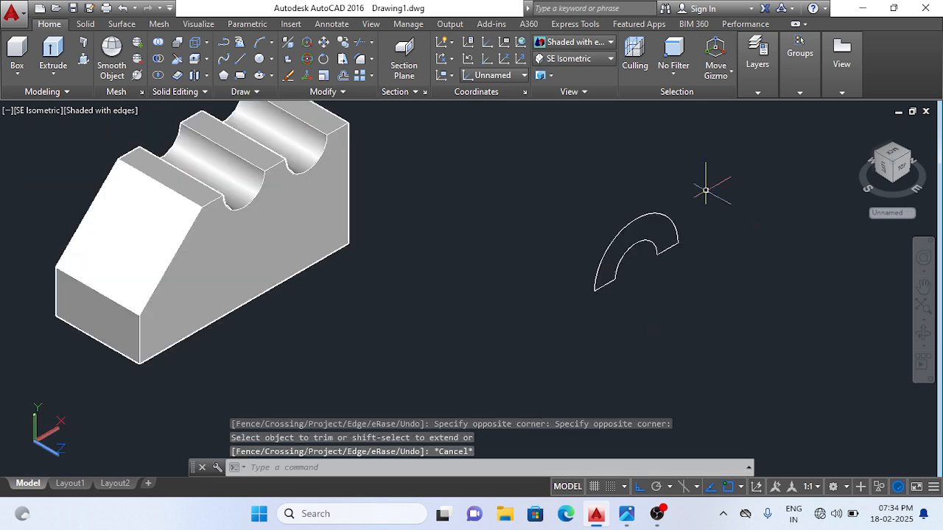
pyautogui.click(626, 514)
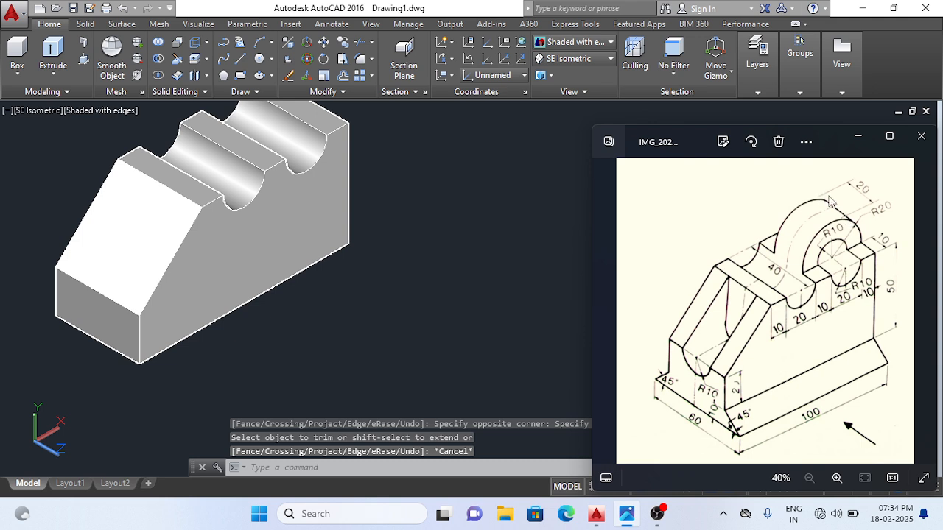
pyautogui.click(479, 273)
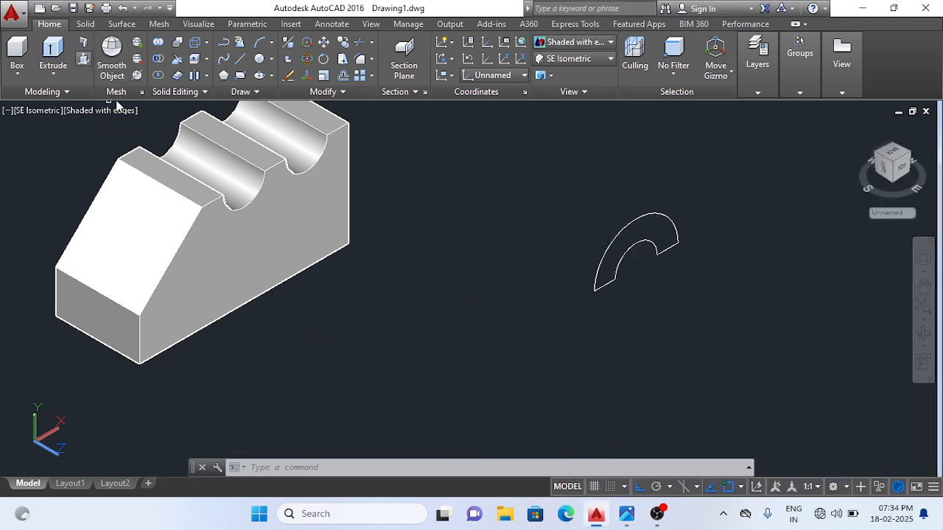
pyautogui.hotkey('ctrl', 'shift', 'e')
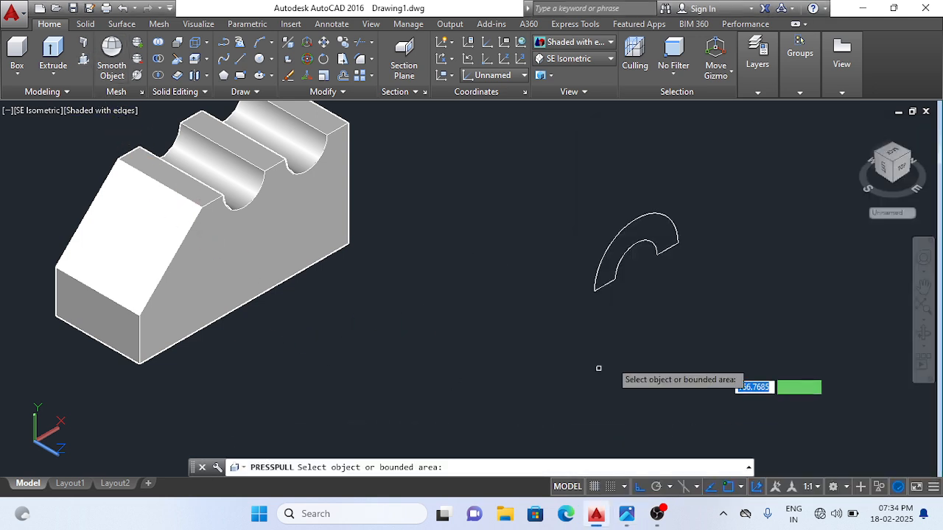
pyautogui.click(656, 231)
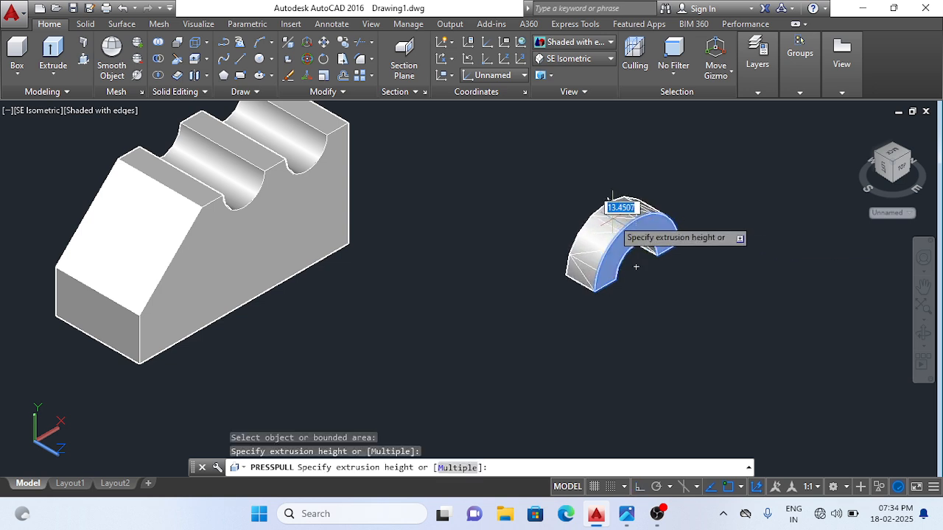
pyautogui.write('20')
pyautogui.press('Return')
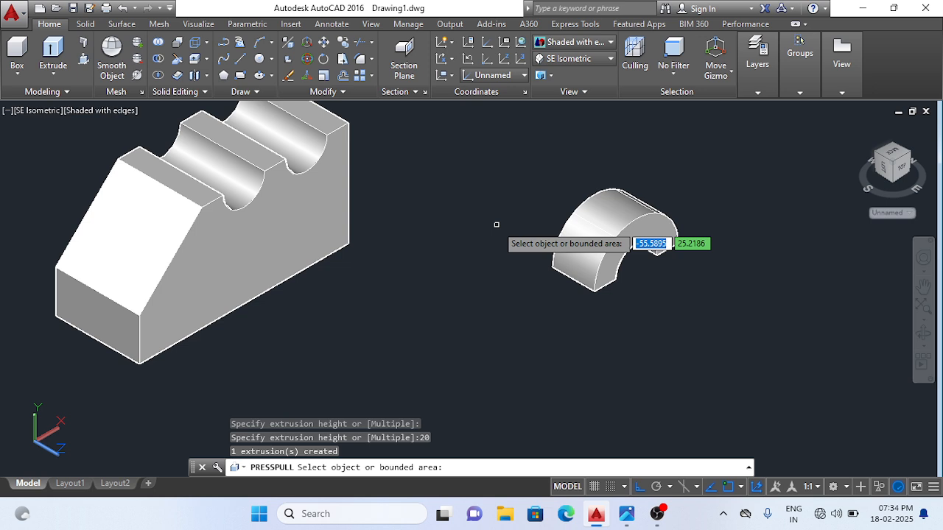
pyautogui.moveTo(496, 225); pyautogui.dragTo(524, 308, button='middle')
pyautogui.press('Return')
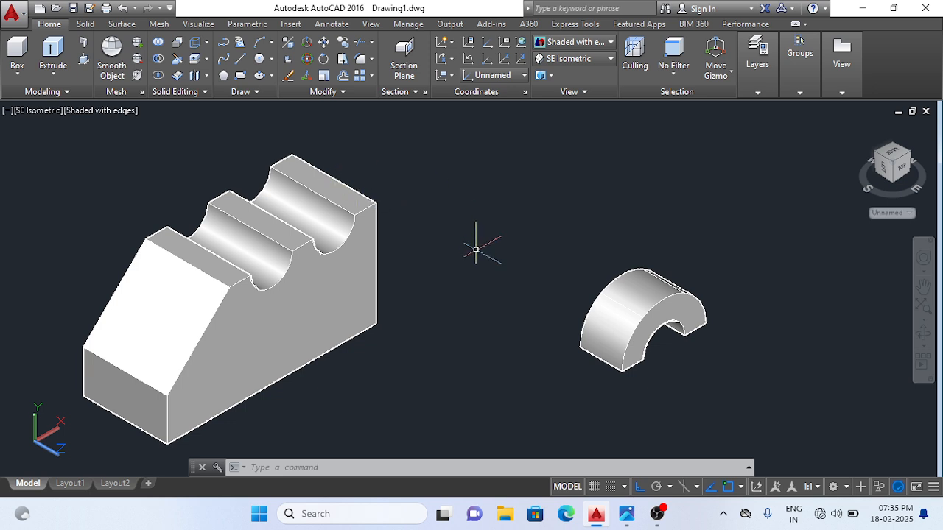
# Move the half-ring solid by its front outer bottom corner onto the body's front top corner at the tall end.
pyautogui.moveTo(476, 251); pyautogui.dragTo(475, 229, button='middle')
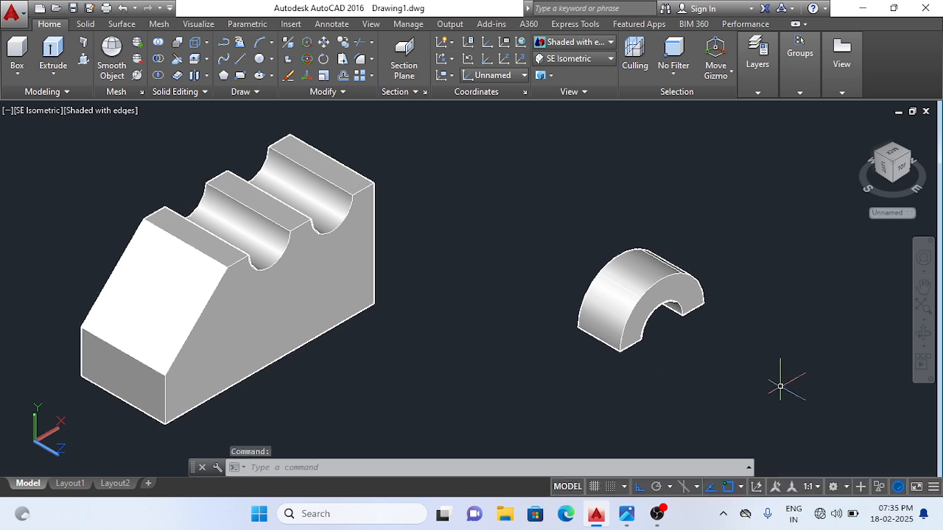
pyautogui.press('Escape')
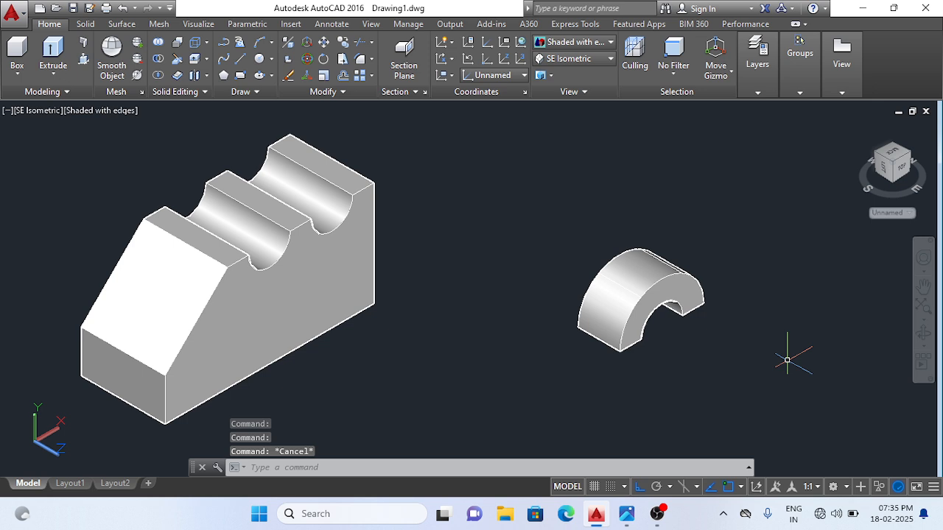
pyautogui.write('m')
pyautogui.press('Return')
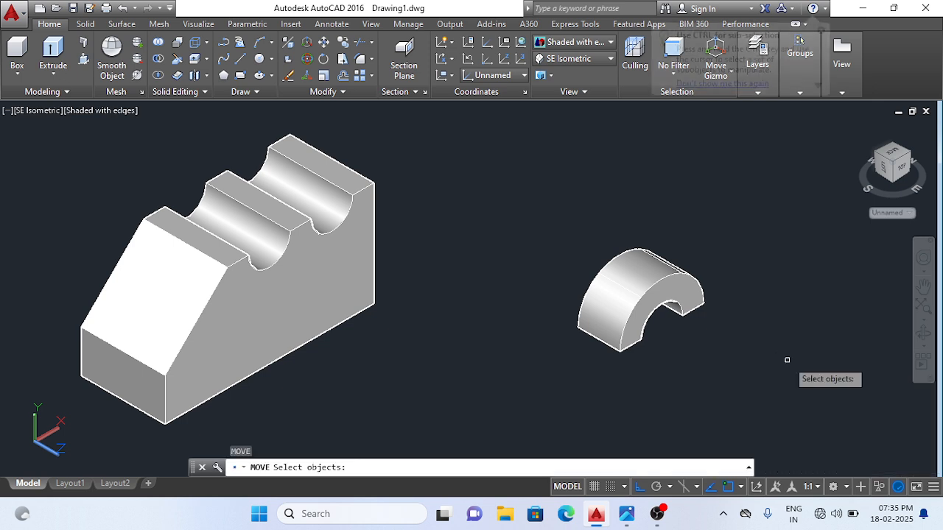
pyautogui.click(701, 301)
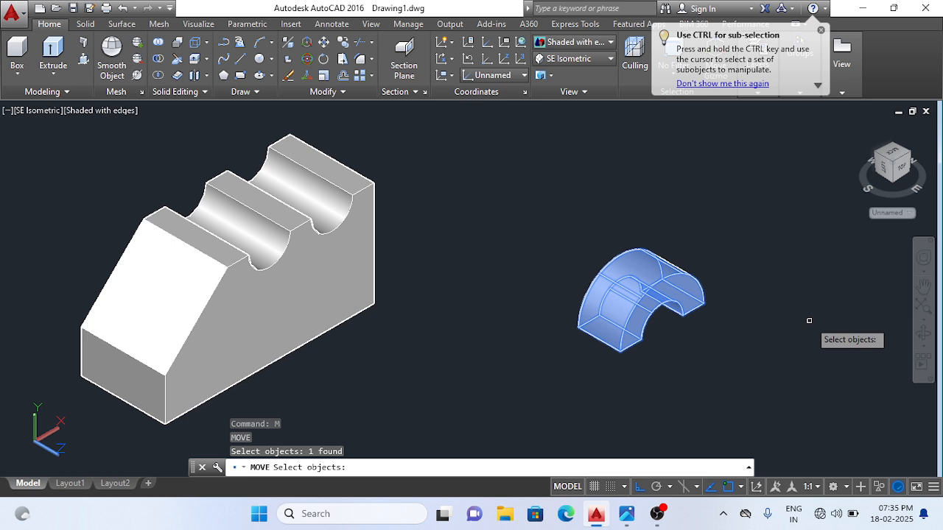
pyautogui.press('Return')
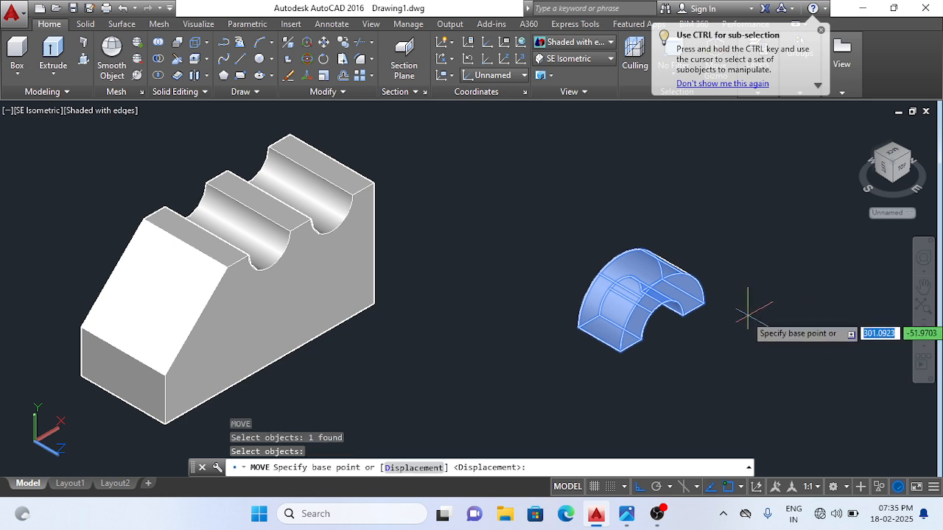
pyautogui.click(714, 294)
pyautogui.click(713, 295)
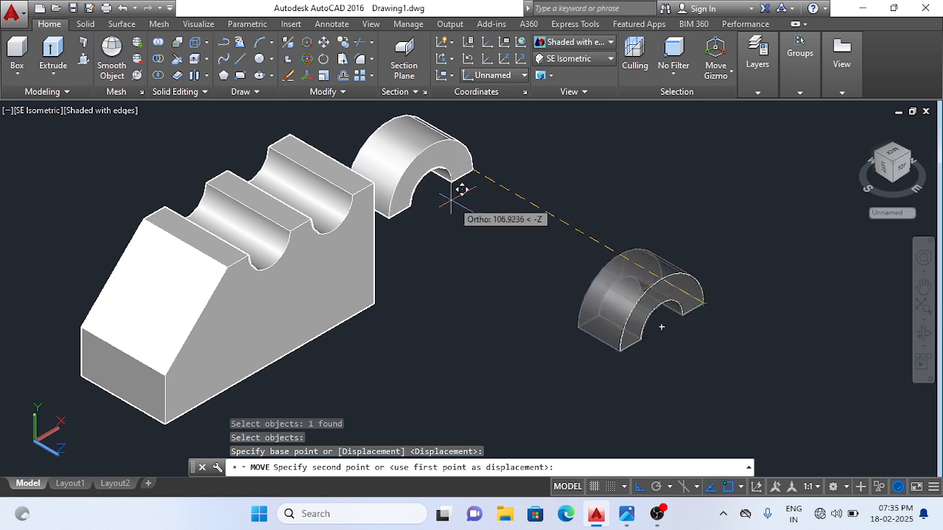
pyautogui.click(374, 182)
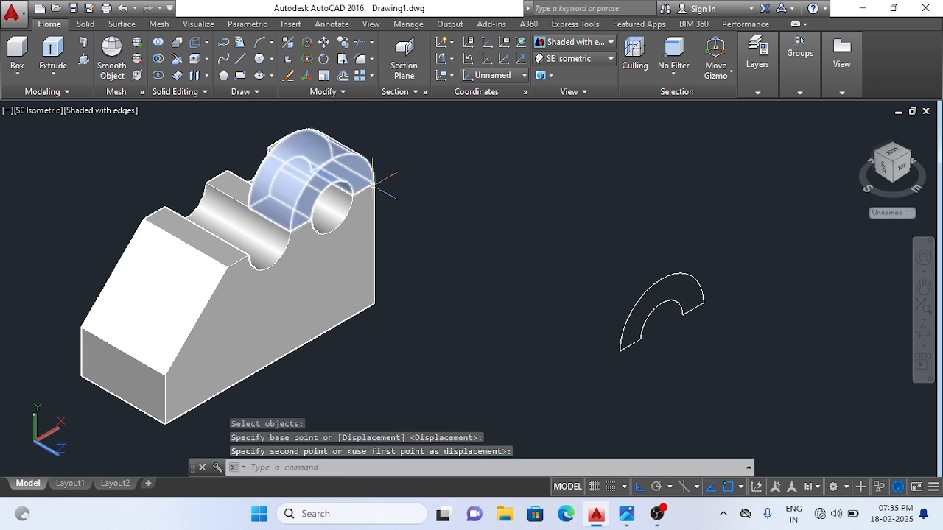
# Inspect the half-ring on the body and compare its position with the reference image.
pyautogui.scroll(-3, 400, 190)
pyautogui.scroll(4, 390, 137)
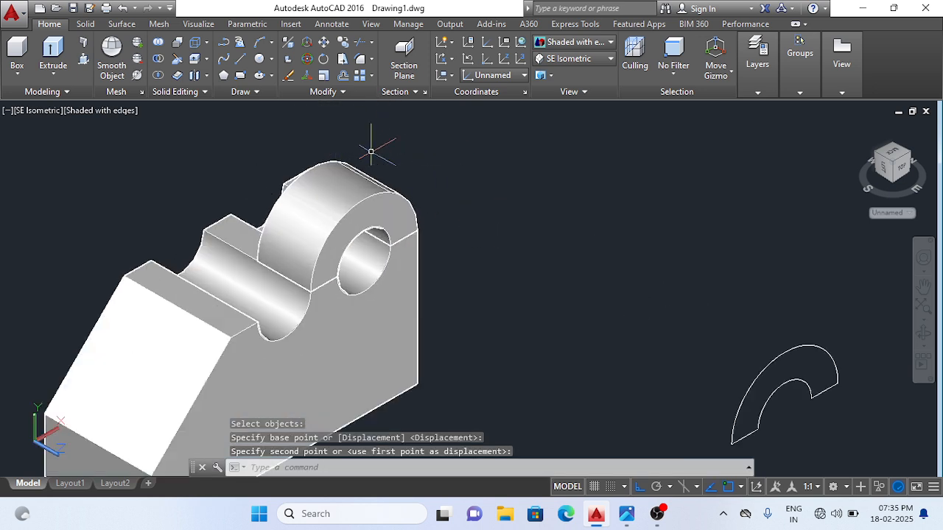
pyautogui.scroll(-5, 518, 260)
pyautogui.scroll(1, 518, 260)
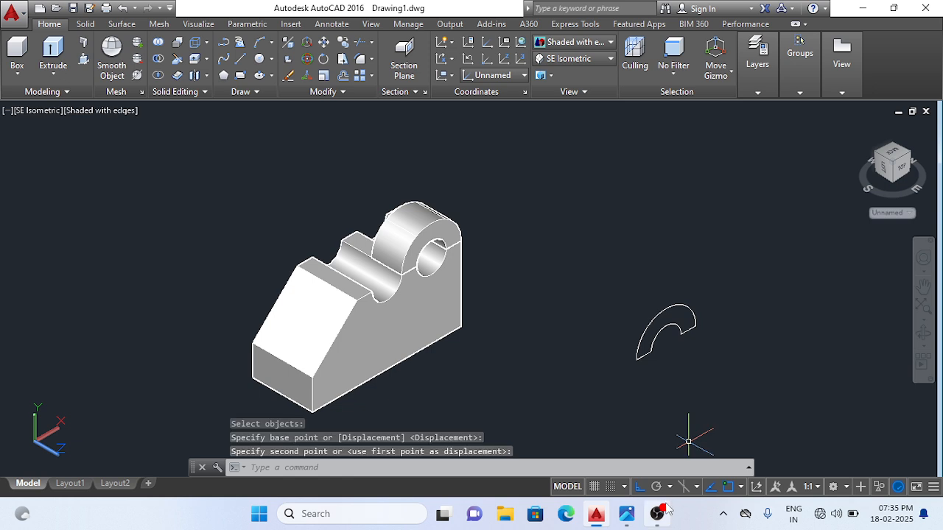
pyautogui.click(626, 514)
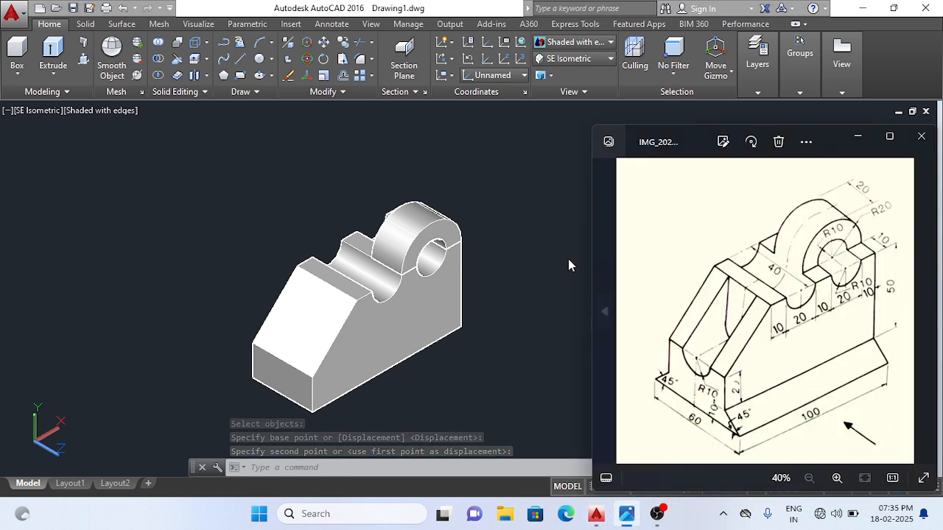
# Move the half-ring solid 10 units along negative Z, back from the body's front face.
pyautogui.click(511, 276)
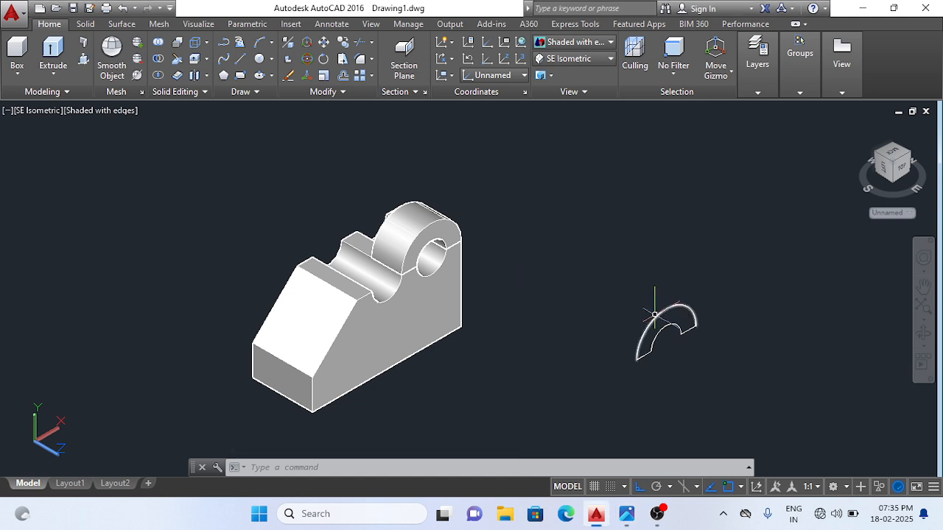
pyautogui.write('m')
pyautogui.press('Return')
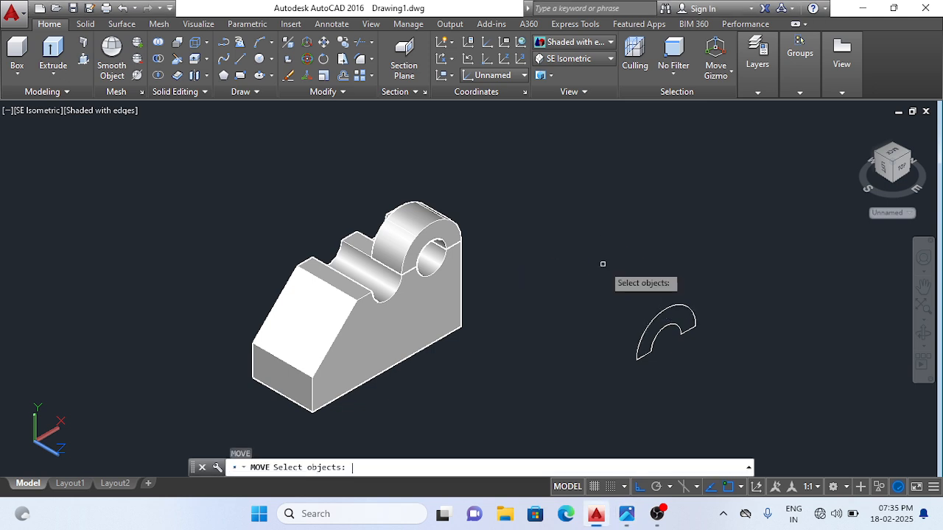
pyautogui.click(458, 218)
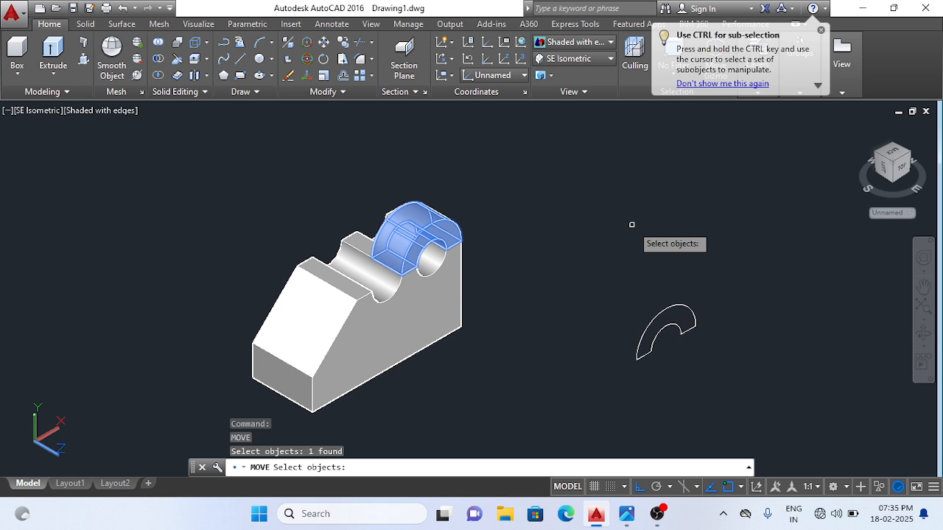
pyautogui.press('Return')
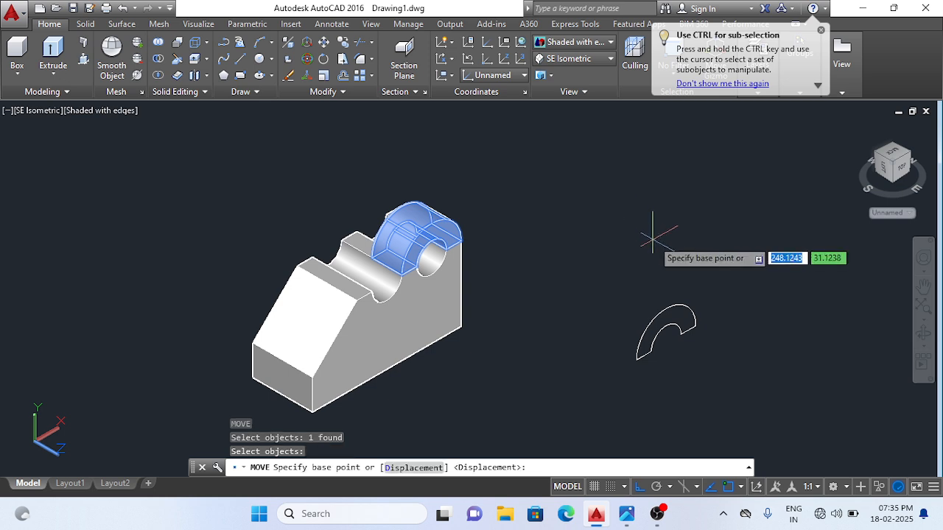
pyautogui.click(653, 240)
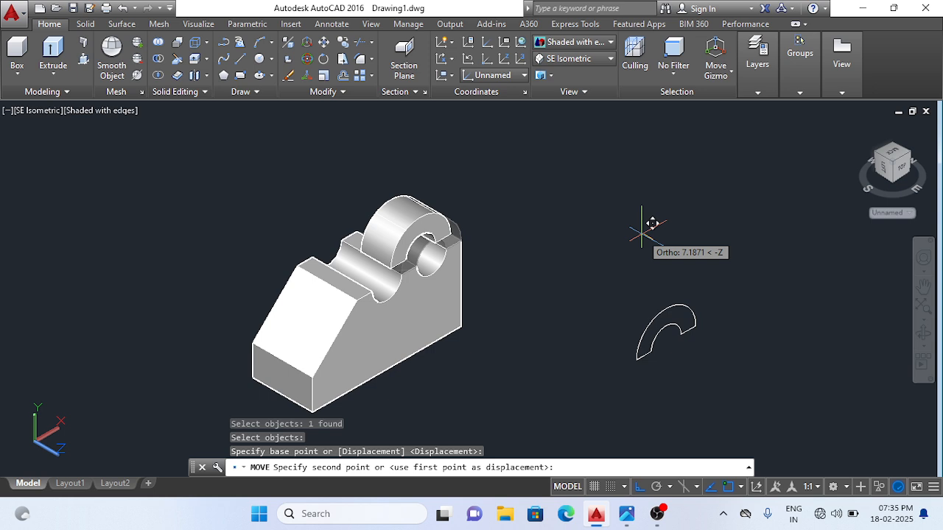
pyautogui.write('10')
pyautogui.press('Return')
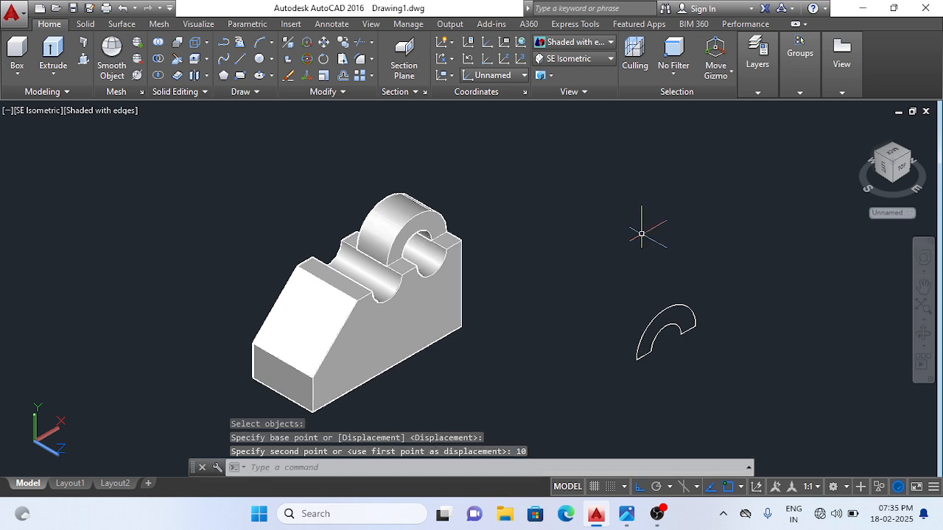
# Delete the leftover half-ring profile lines and arcs beside the body.
pyautogui.scroll(2, 387, 398)
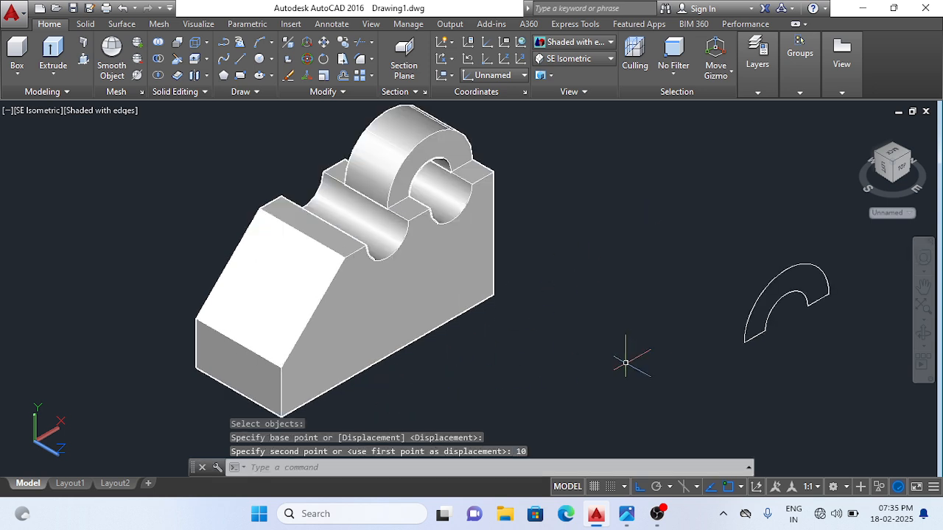
pyautogui.moveTo(632, 354); pyautogui.dragTo(655, 341, button='middle')
pyautogui.scroll(-2, 557, 322)
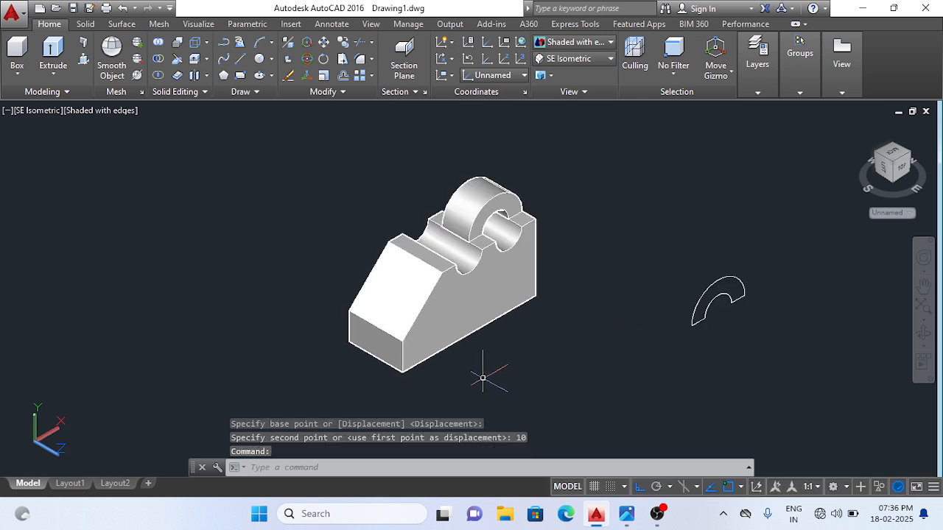
pyautogui.moveTo(723, 351)
pyautogui.mouseDown()
pyautogui.moveTo(735, 219)
pyautogui.moveTo(763, 321)
pyautogui.mouseUp()
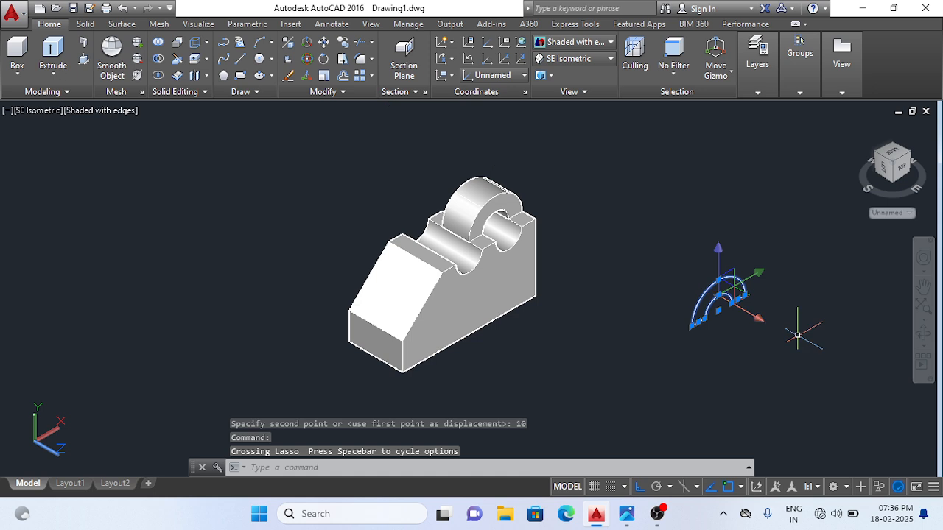
pyautogui.press('Delete')
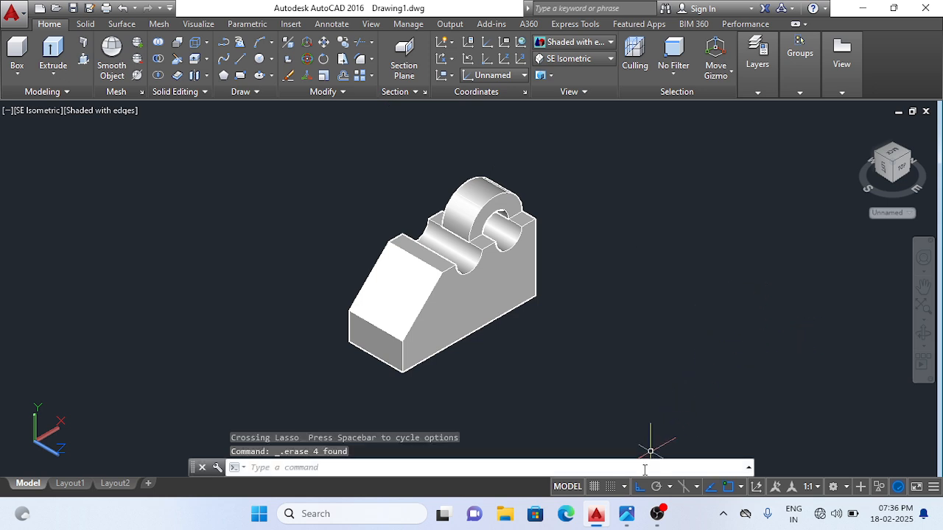
# Check the sloped end in the reference image and set the coordinate system to Front.
pyautogui.click(627, 513)
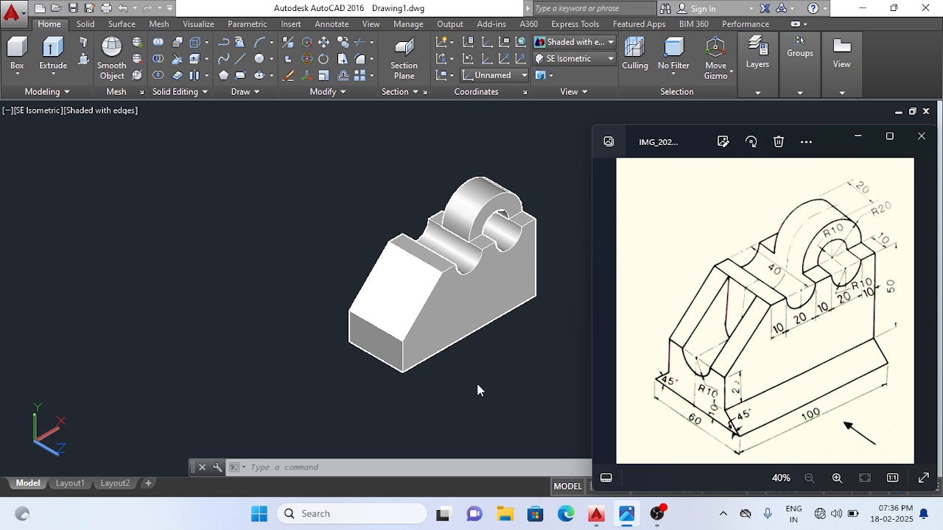
pyautogui.click(313, 377)
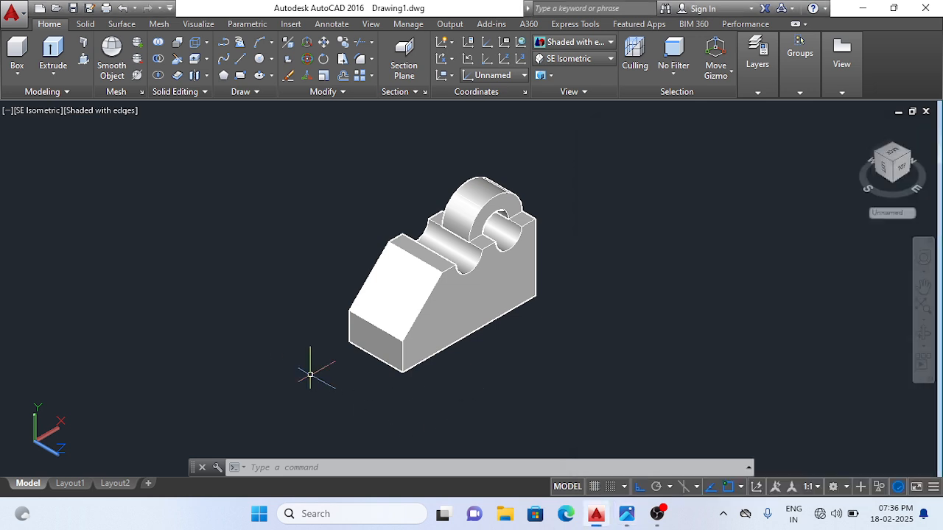
pyautogui.click(524, 75)
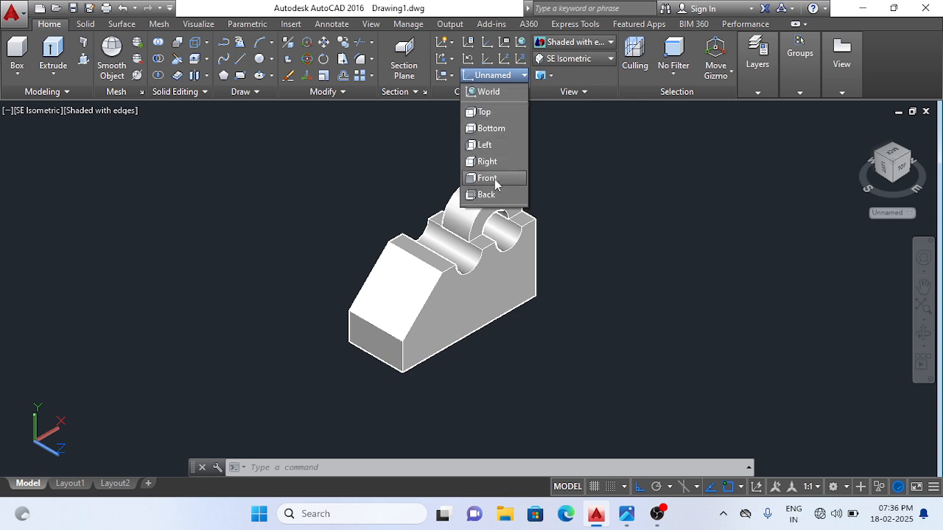
pyautogui.click(488, 179)
pyautogui.scroll(2, 231, 362)
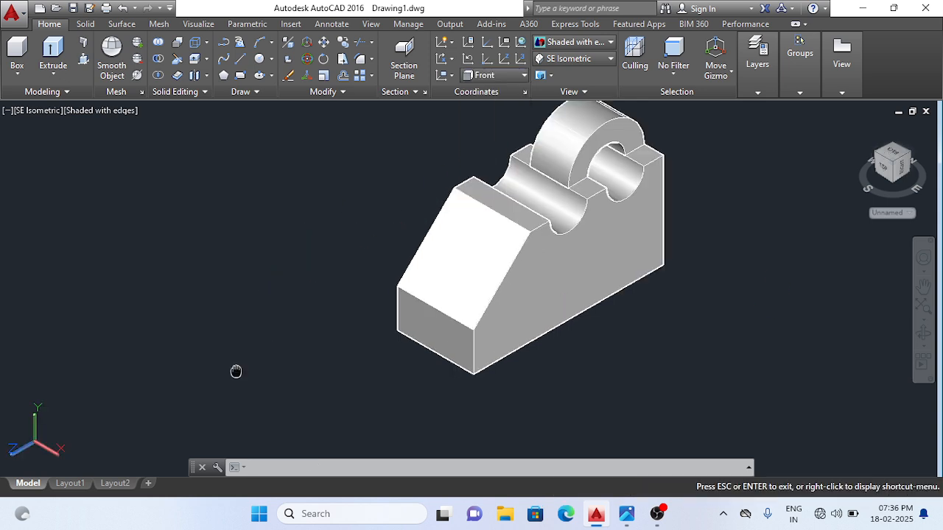
pyautogui.moveTo(287, 363); pyautogui.dragTo(372, 388, button='middle')
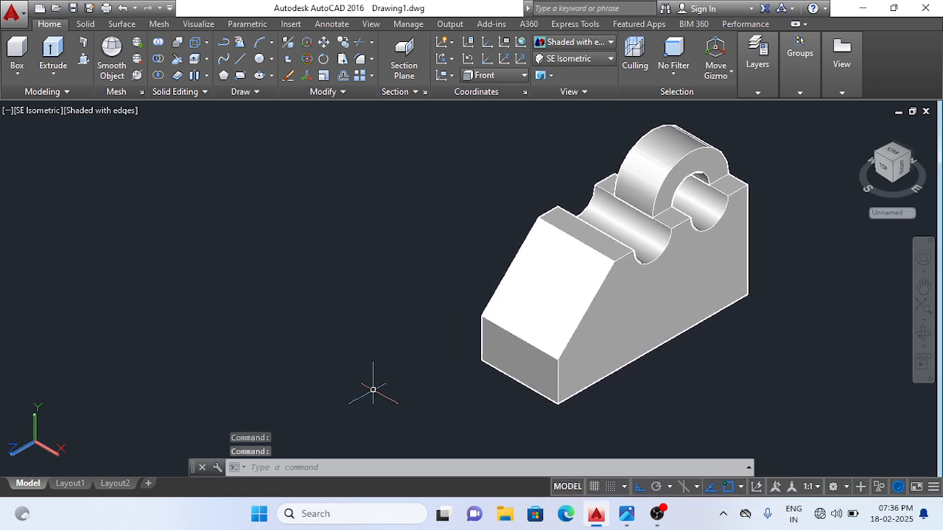
# Examine the R10 slot at the sloped end in the reference image and compare it with the modelled body.
pyautogui.click(628, 518)
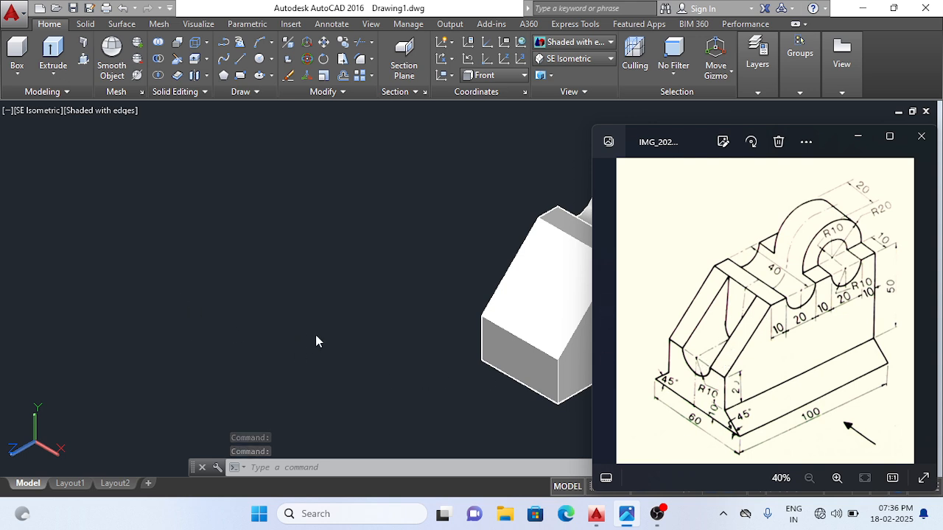
pyautogui.click(413, 332)
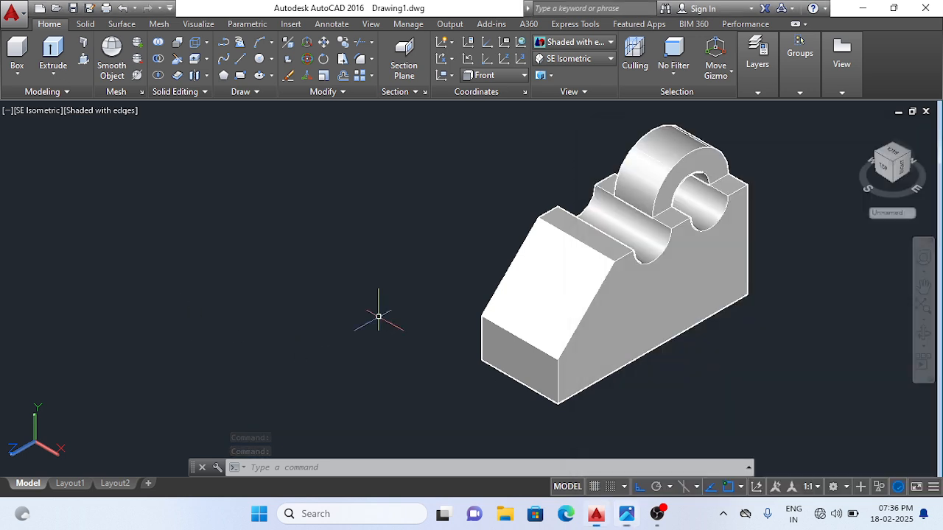
pyautogui.click(588, 250)
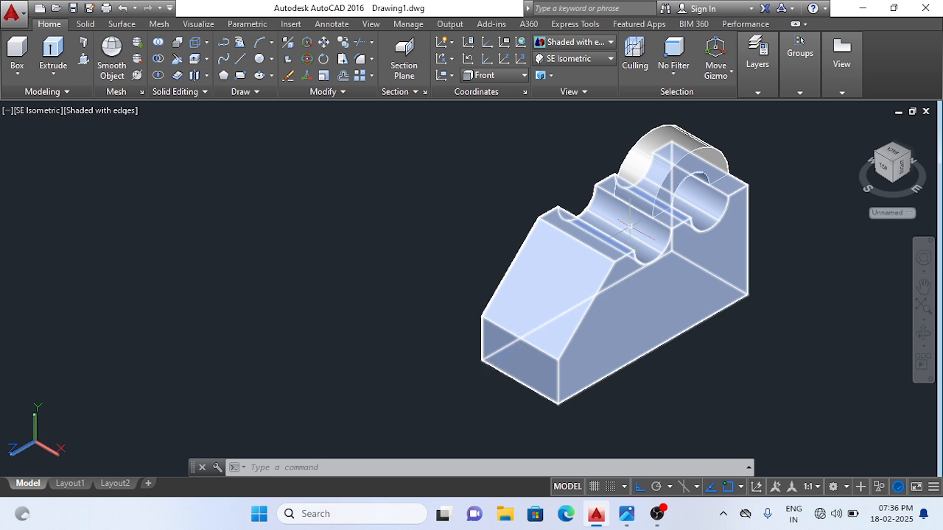
pyautogui.press('Escape')
pyautogui.click(674, 245)
pyautogui.press('Escape')
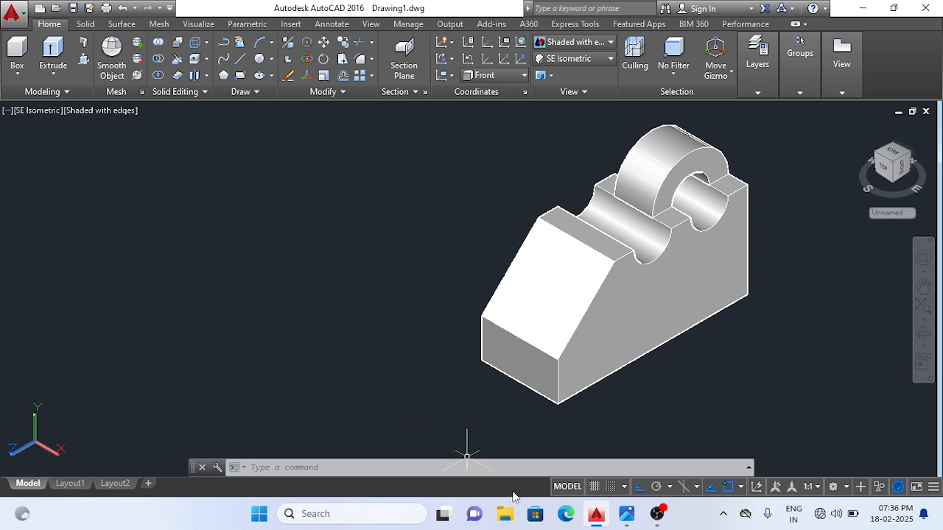
pyautogui.click(624, 515)
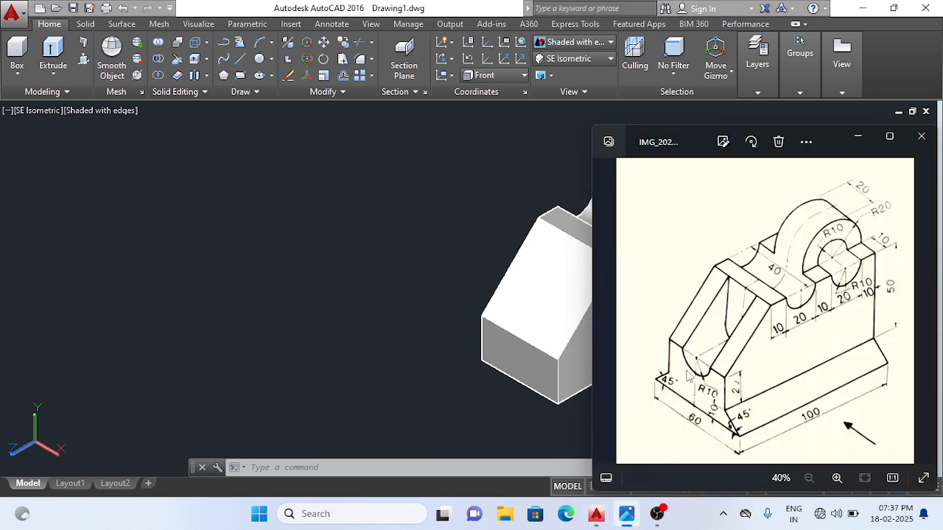
pyautogui.click(332, 316)
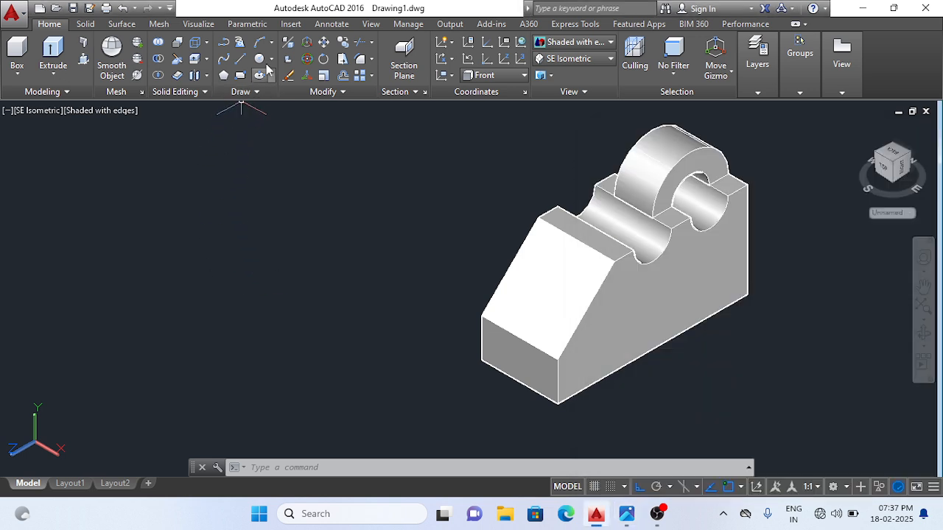
# Draw a circle of radius 10 in the empty space beside the body's low end.
pyautogui.click(272, 60)
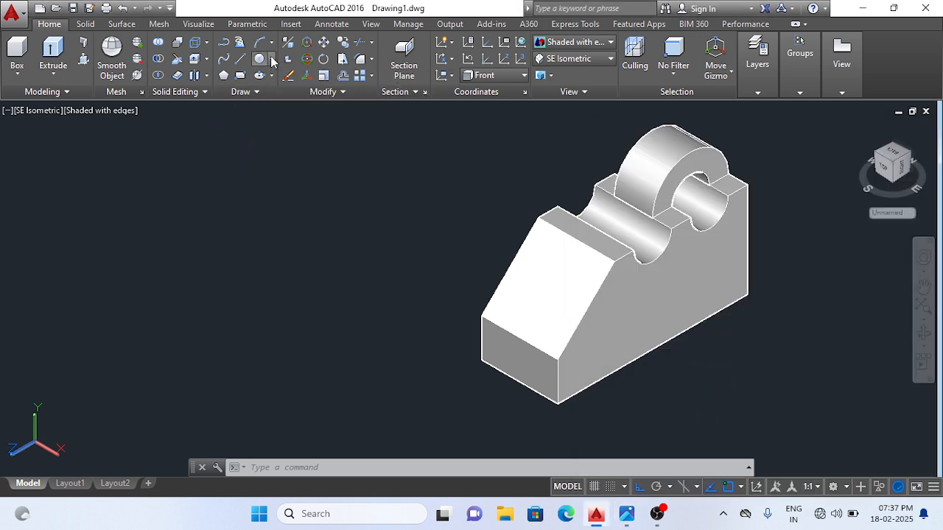
pyautogui.click(283, 82)
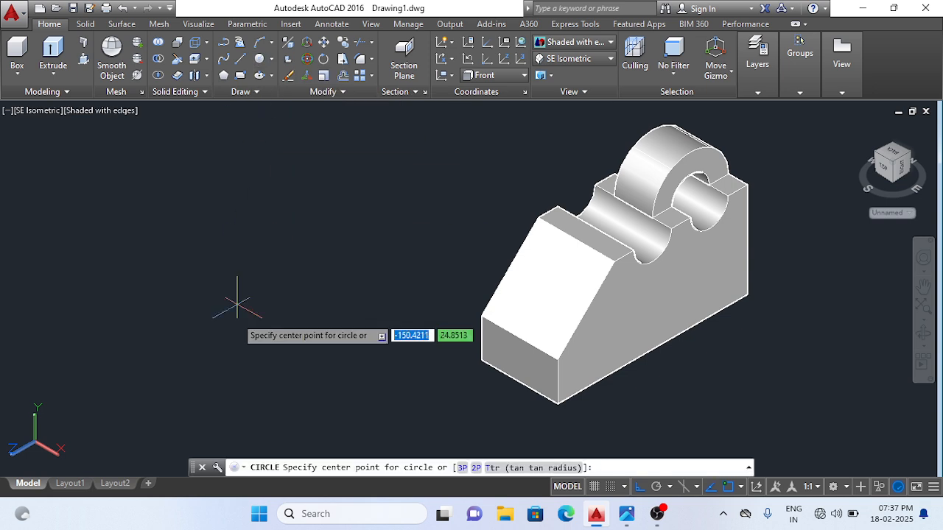
pyautogui.click(217, 316)
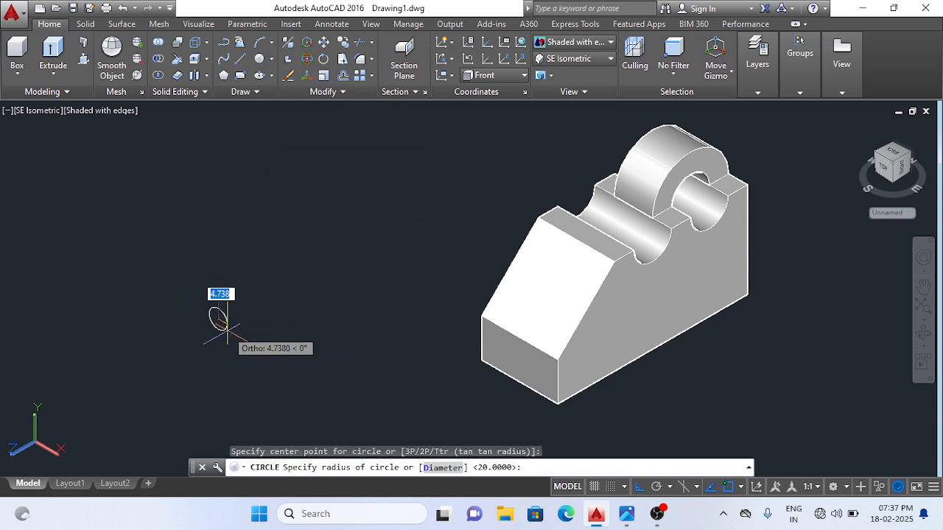
pyautogui.write('1')
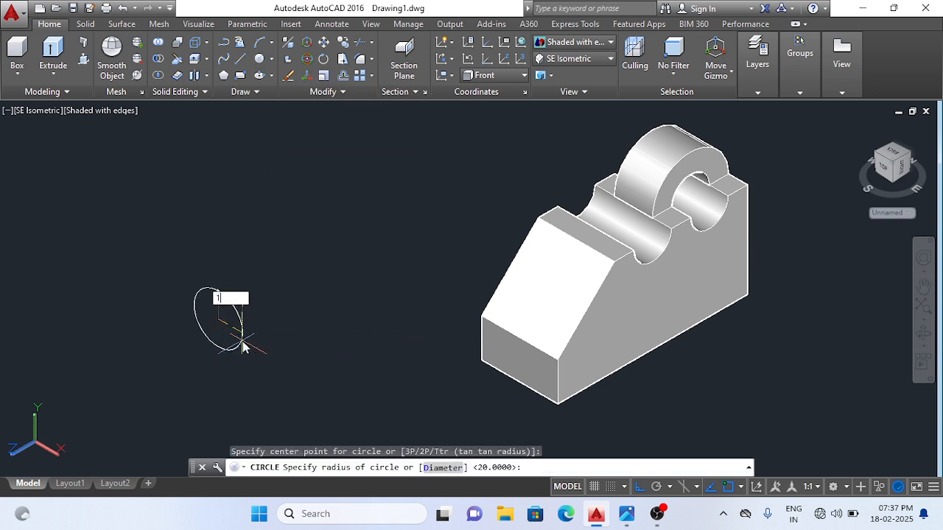
pyautogui.write('0')
pyautogui.press('Return')
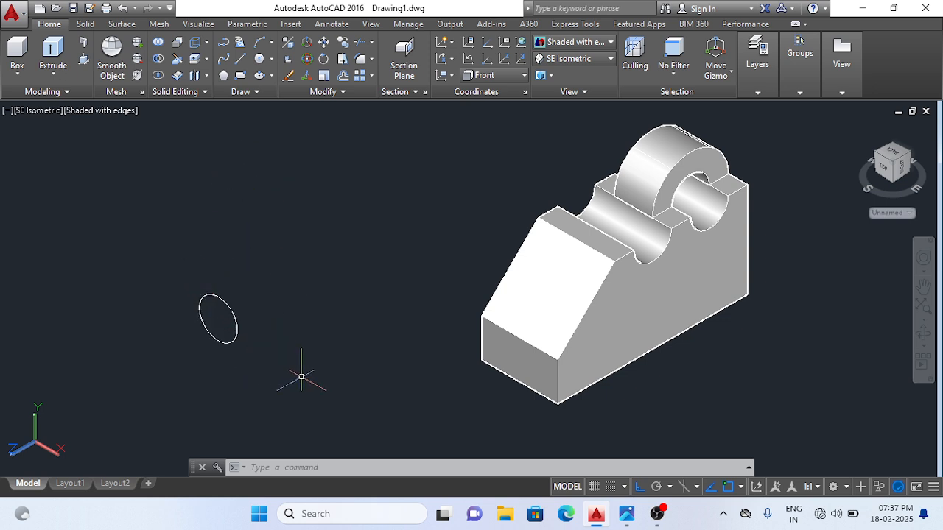
# Draw a line 50 units up from the circle's side quadrant, 20 units across, and back down to the opposite quadrant.
pyautogui.click(240, 59)
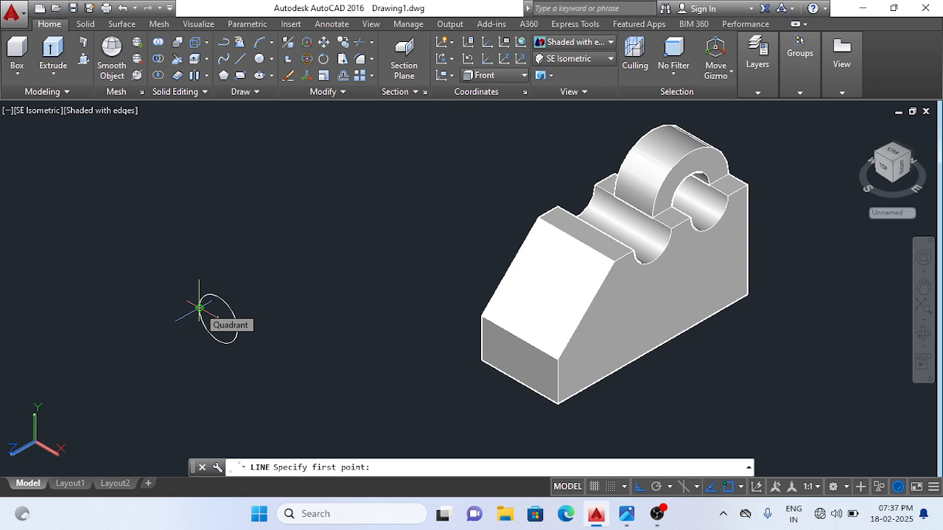
pyautogui.click(199, 308)
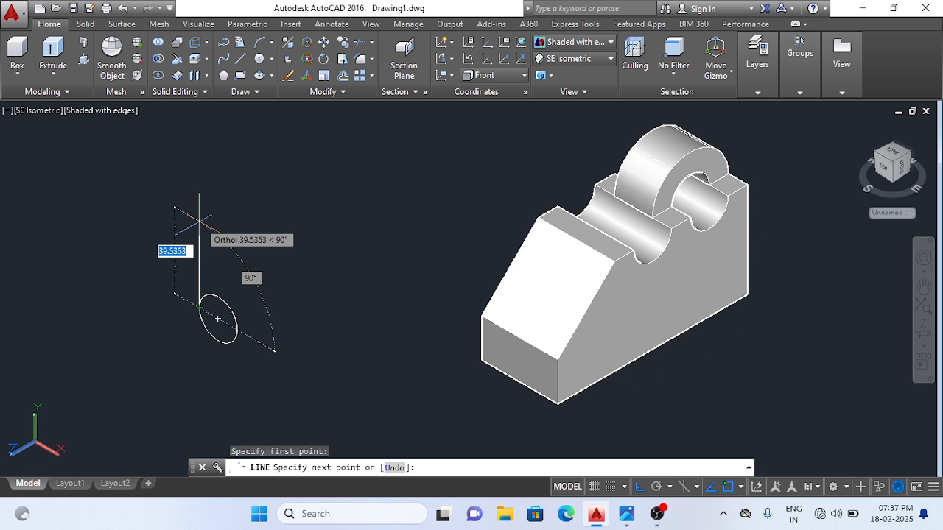
pyautogui.write('50')
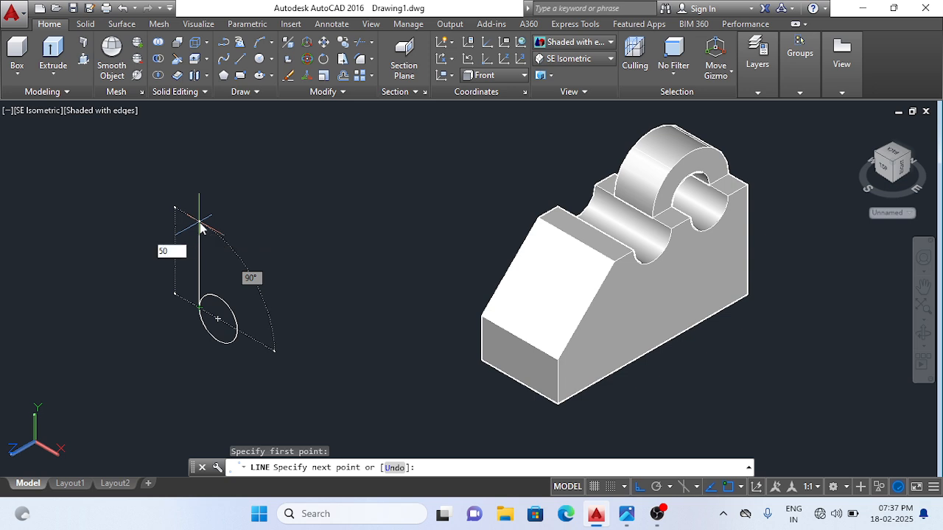
pyautogui.press('Return')
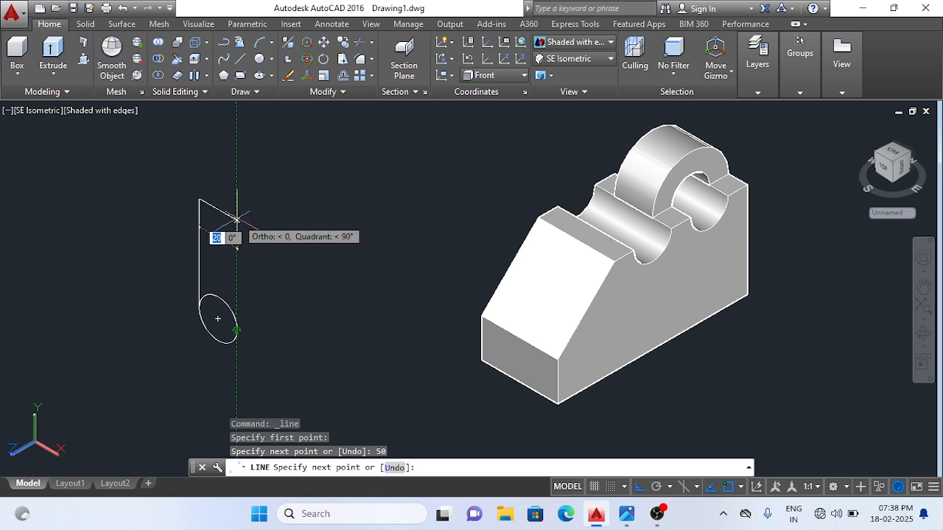
pyautogui.click(236, 220)
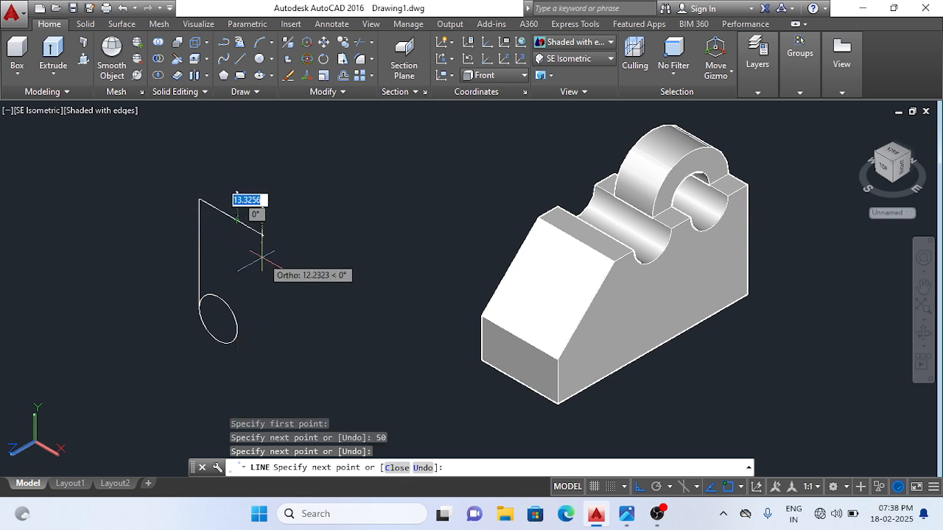
pyautogui.click(239, 342)
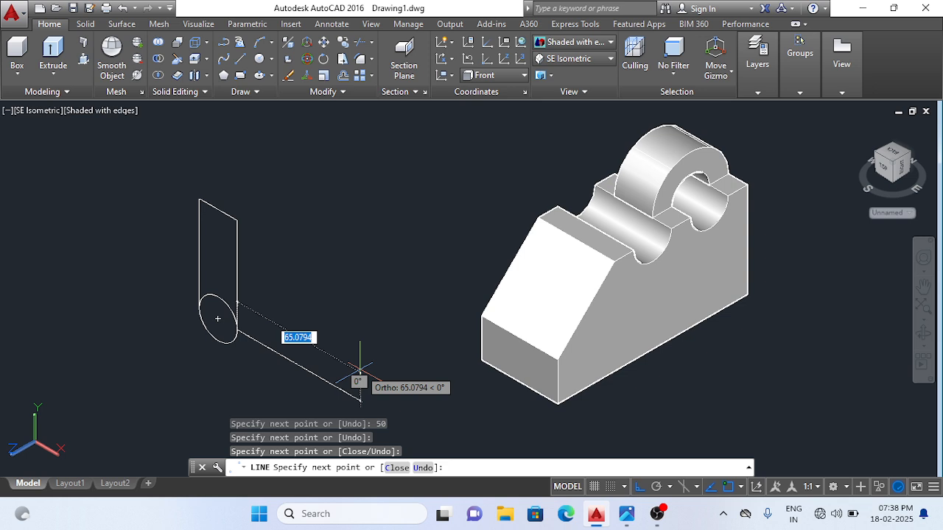
pyautogui.press('Return')
# Trim away the upper half of the R10 circle inside the lines to leave a closed U-shaped slot profile.
pyautogui.scroll(2, 118, 236)
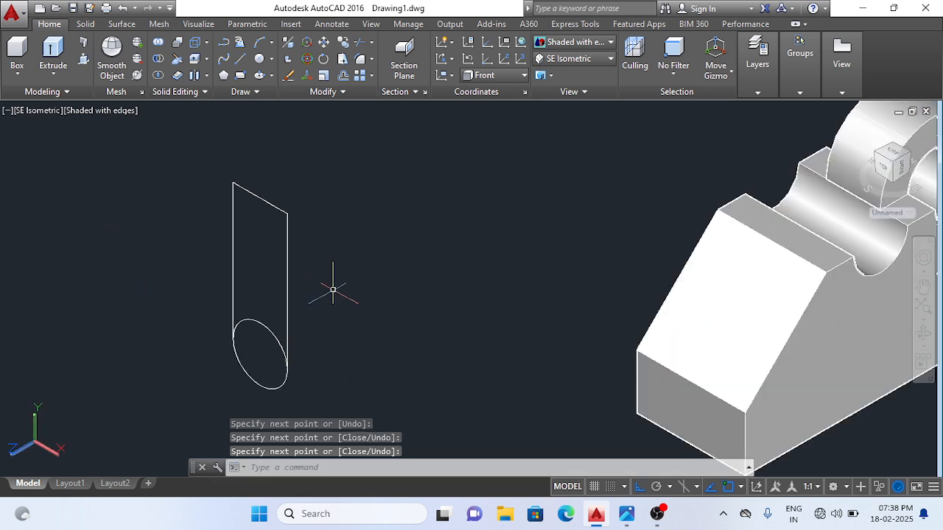
pyautogui.scroll(-2, 333, 290)
pyautogui.scroll(2, 347, 311)
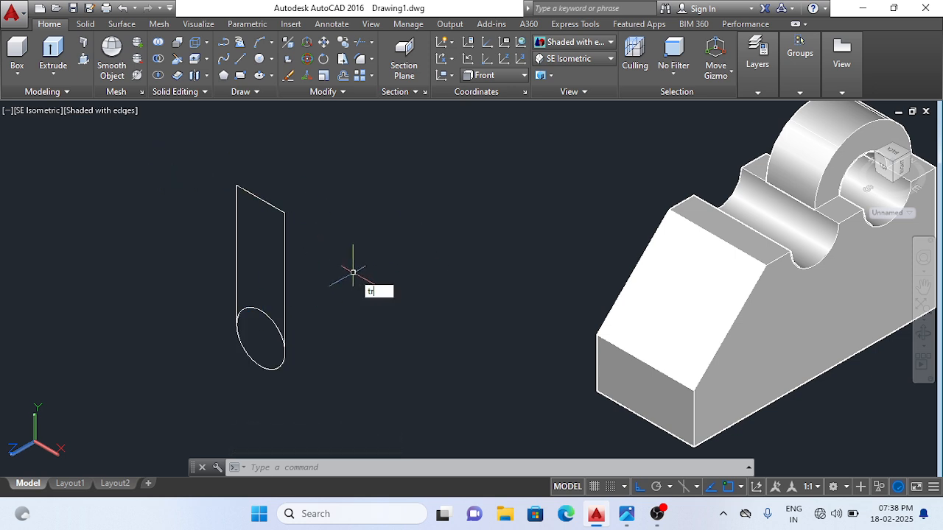
pyautogui.press('Return')
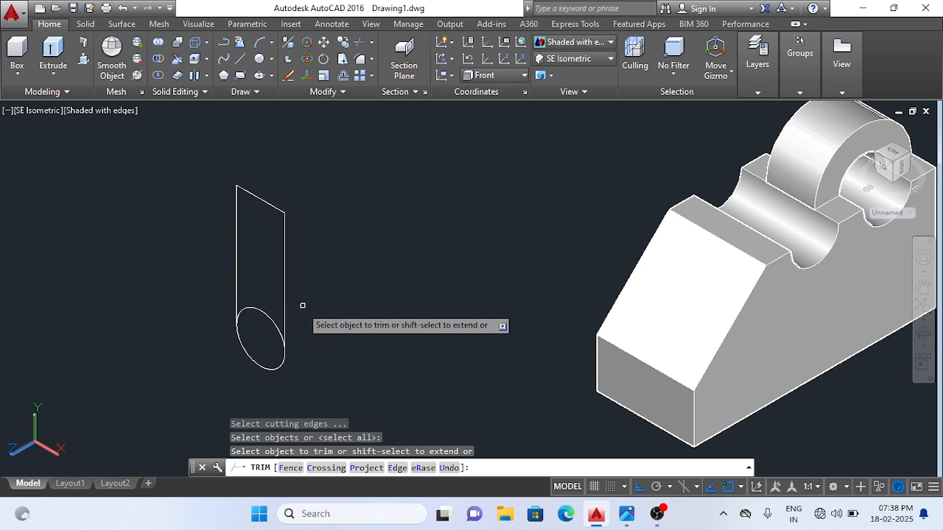
pyautogui.scroll(3, 277, 322)
pyautogui.scroll(3, 277, 322)
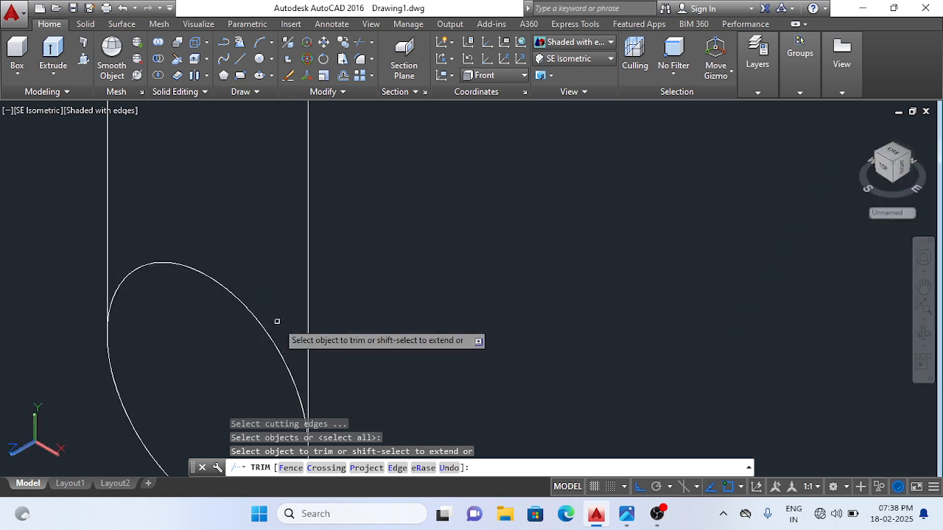
pyautogui.scroll(-3, 278, 320)
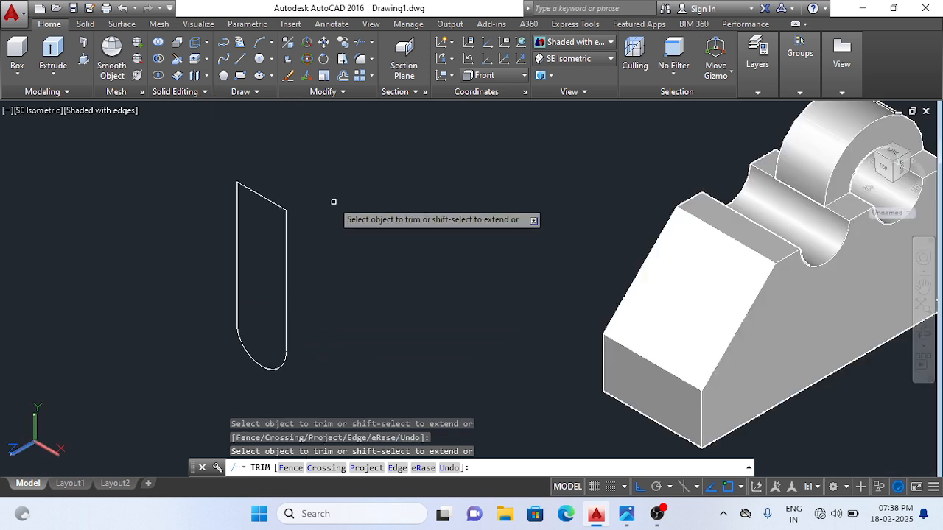
pyautogui.scroll(-2, 312, 171)
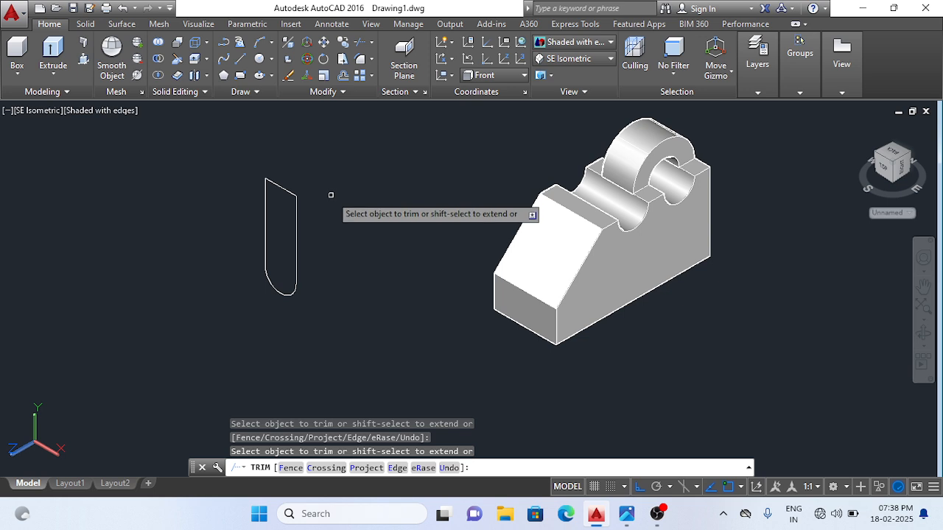
pyautogui.press('Escape')
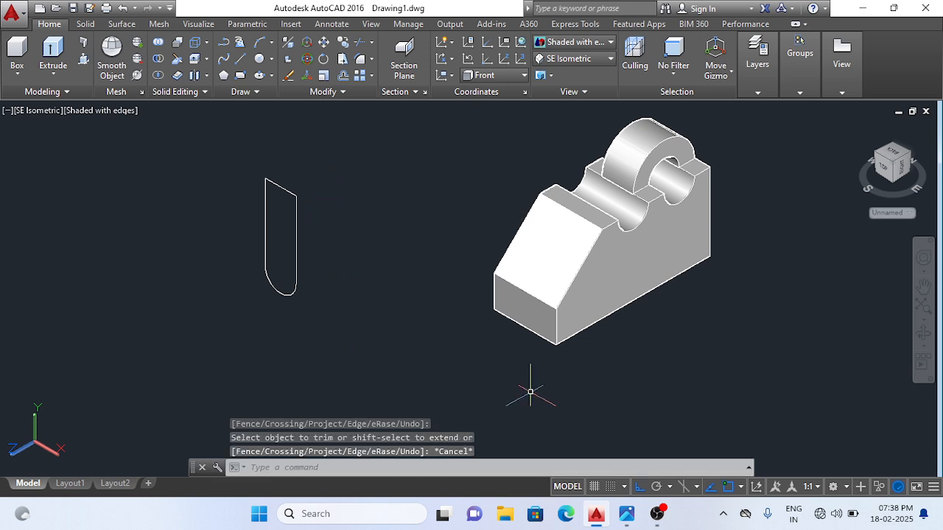
# Check the slot in the reference image and extrude the U-shaped profile into a solid with Presspull.
pyautogui.click(627, 514)
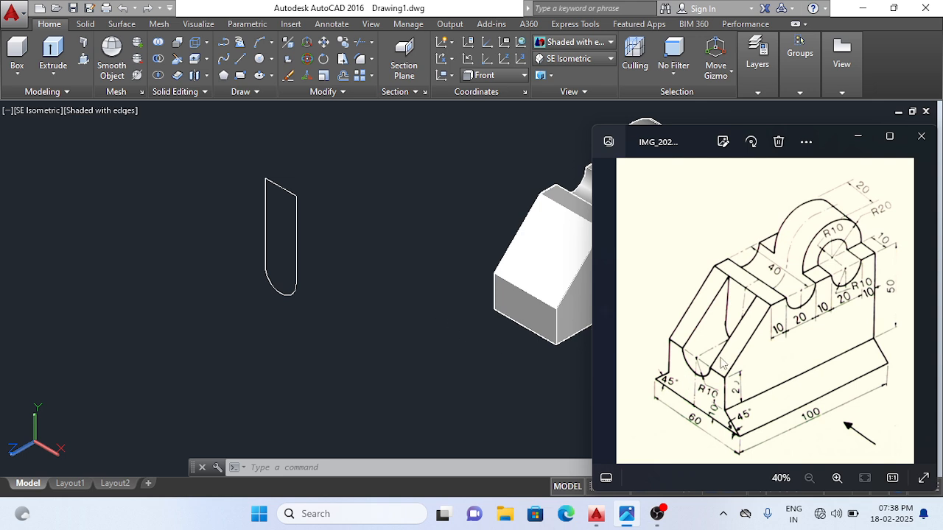
pyautogui.click(380, 348)
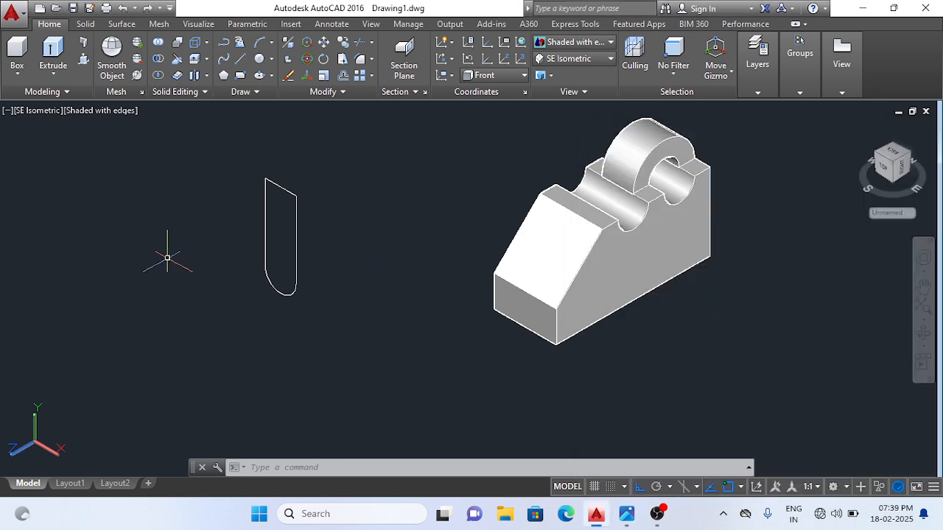
pyautogui.click(84, 62)
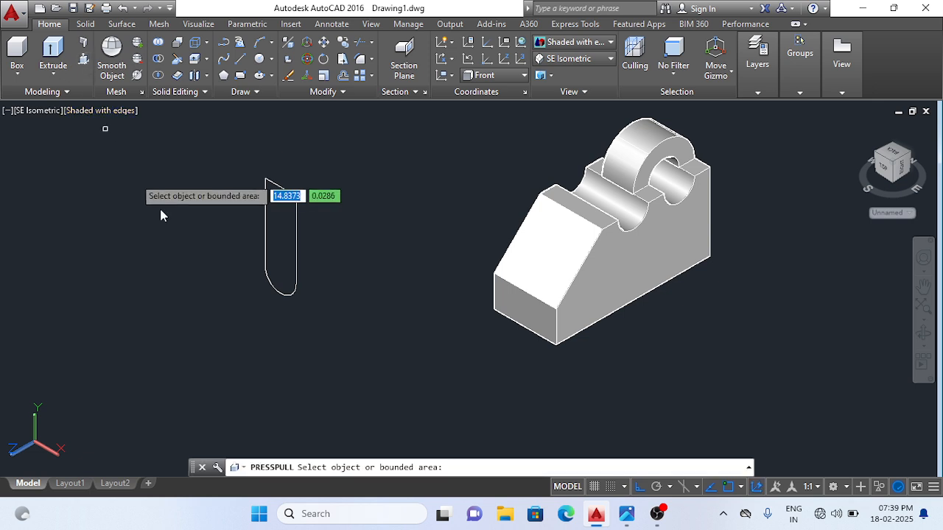
pyautogui.click(279, 249)
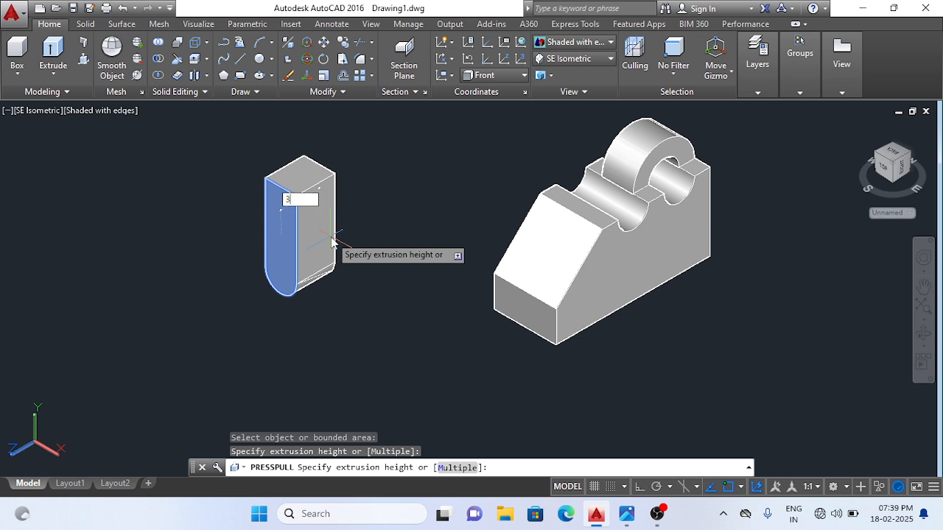
pyautogui.press('Return')
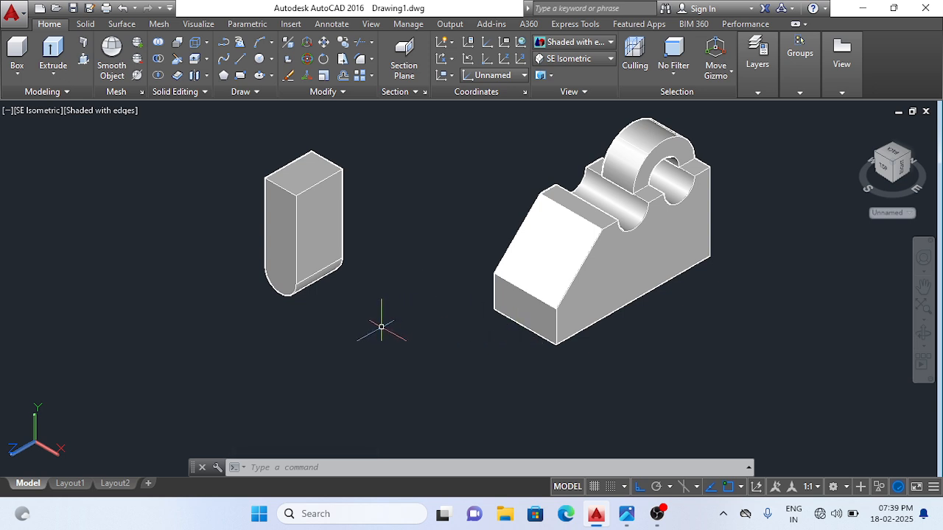
# Move the U-shaped solid from the lowest point of its front arc to the midpoint of the sloped face's lower edge.
pyautogui.write('m')
pyautogui.press('Return')
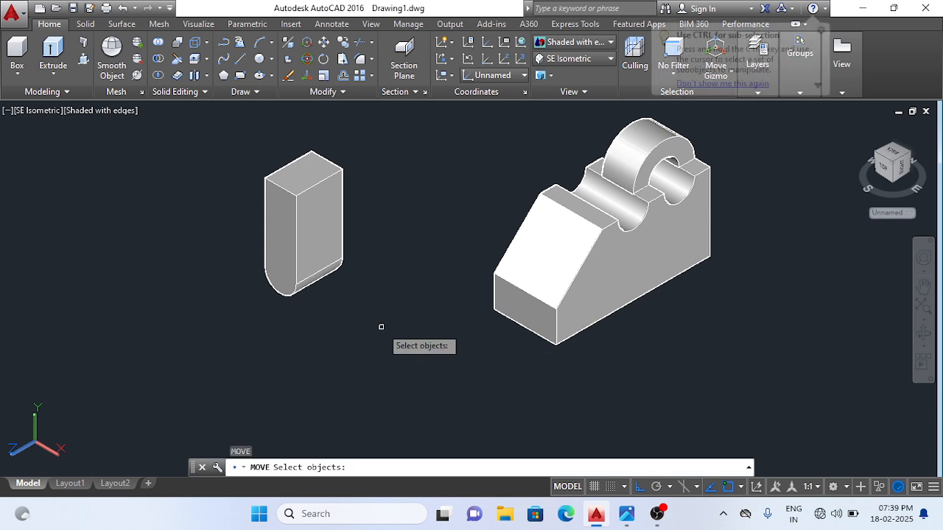
pyautogui.click(325, 208)
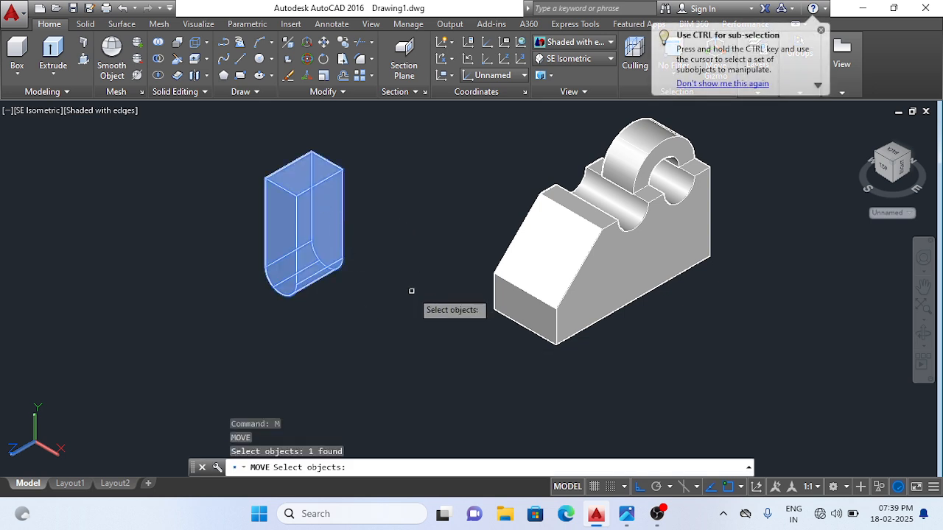
pyautogui.press('Return')
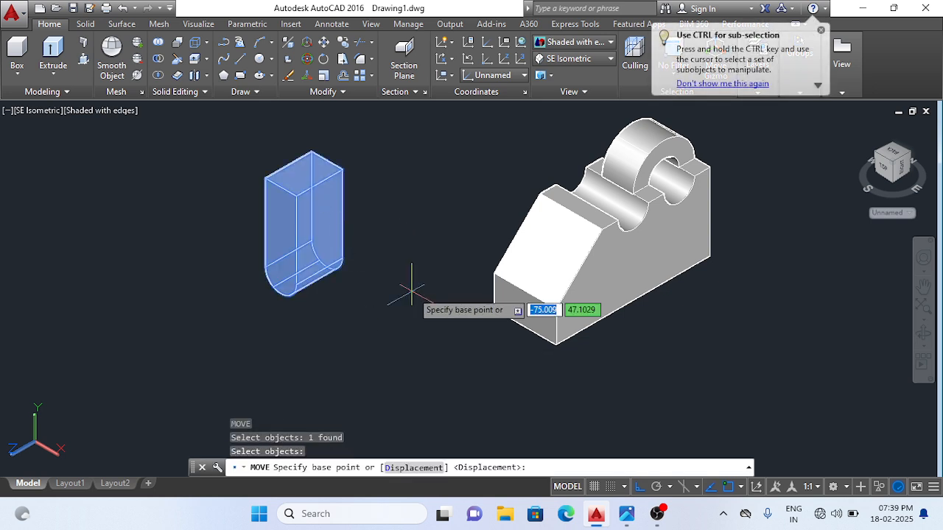
pyautogui.click(280, 295)
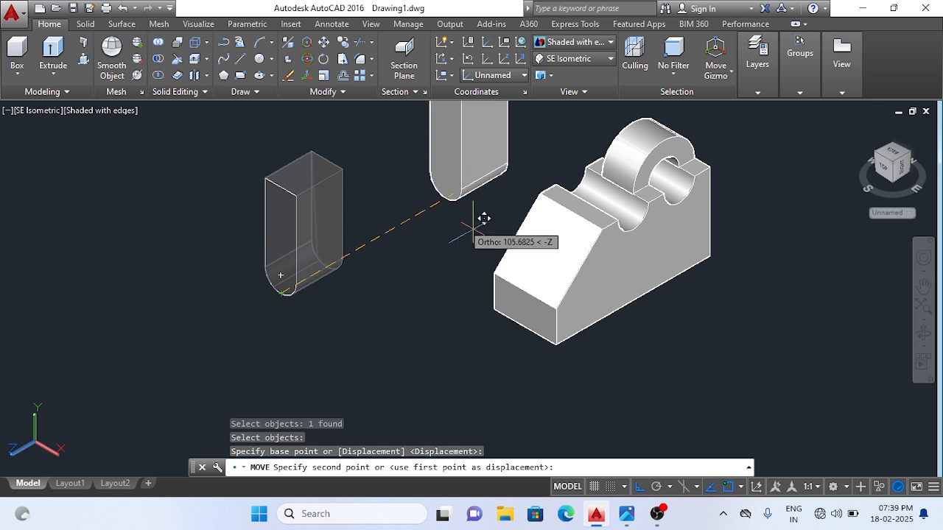
pyautogui.click(525, 297)
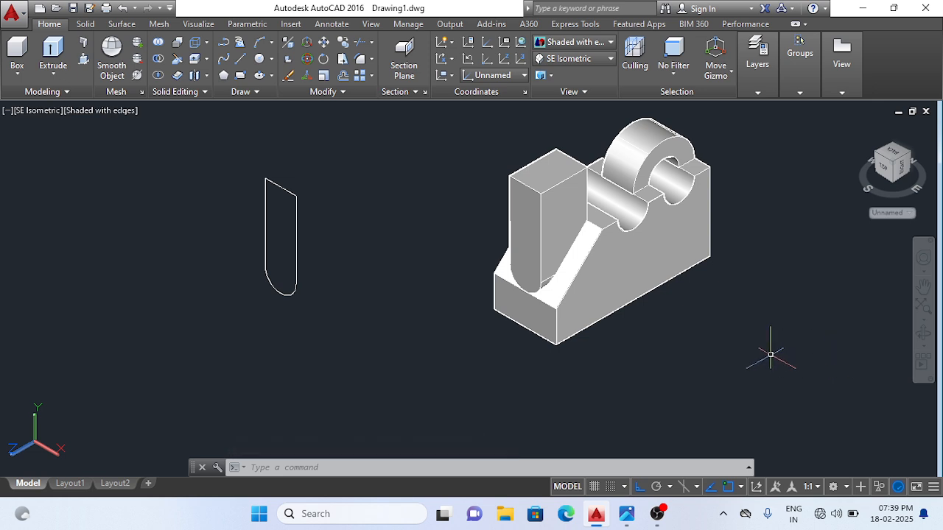
# Move the U-shaped solid 10 units straight down into the sloped end of the body.
pyautogui.write('m')
pyautogui.press('Return')
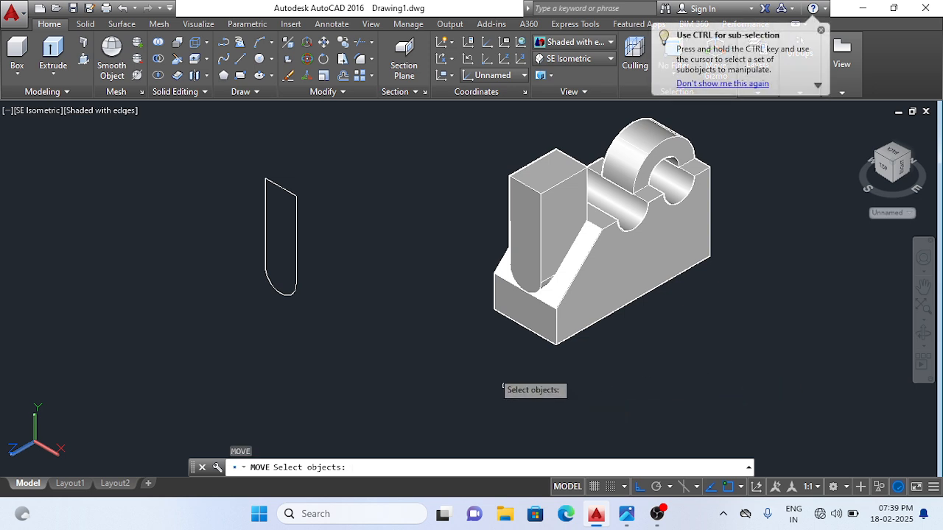
pyautogui.click(559, 225)
pyautogui.press('Return')
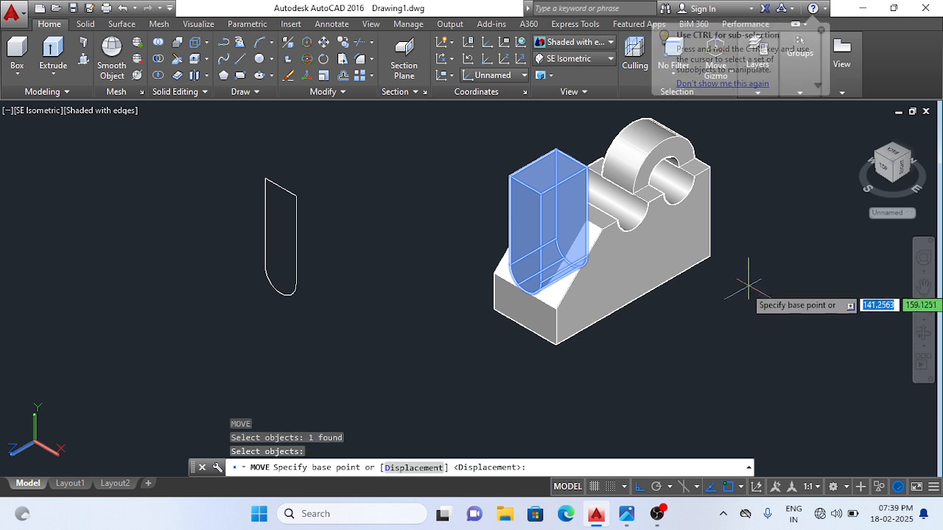
pyautogui.click(789, 272)
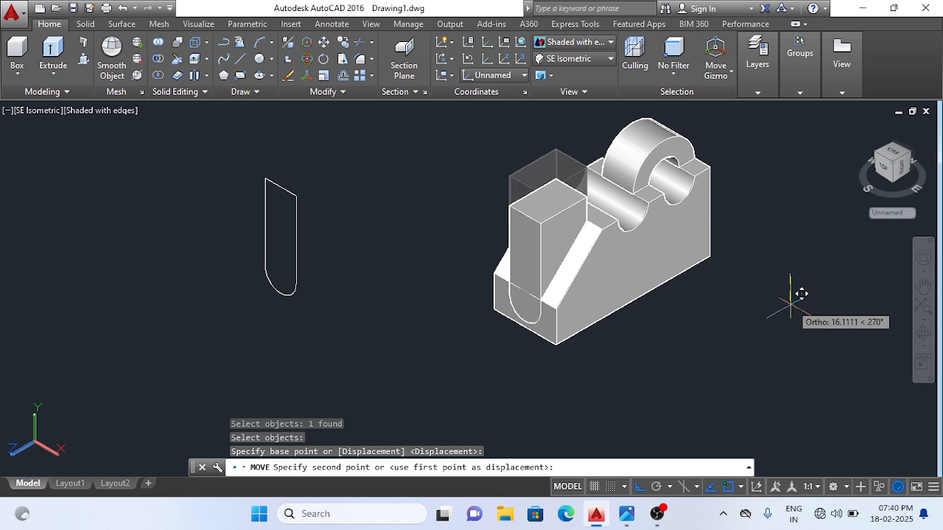
pyautogui.write('10')
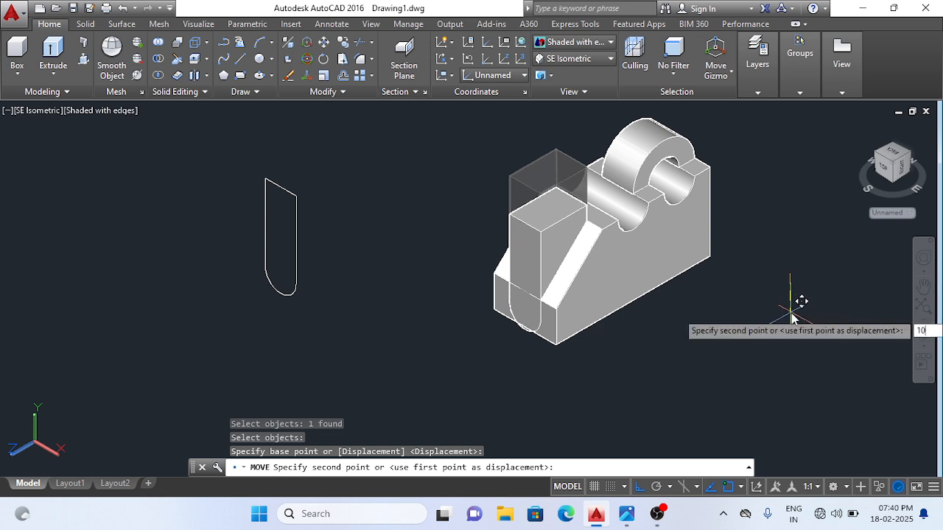
pyautogui.press('Return')
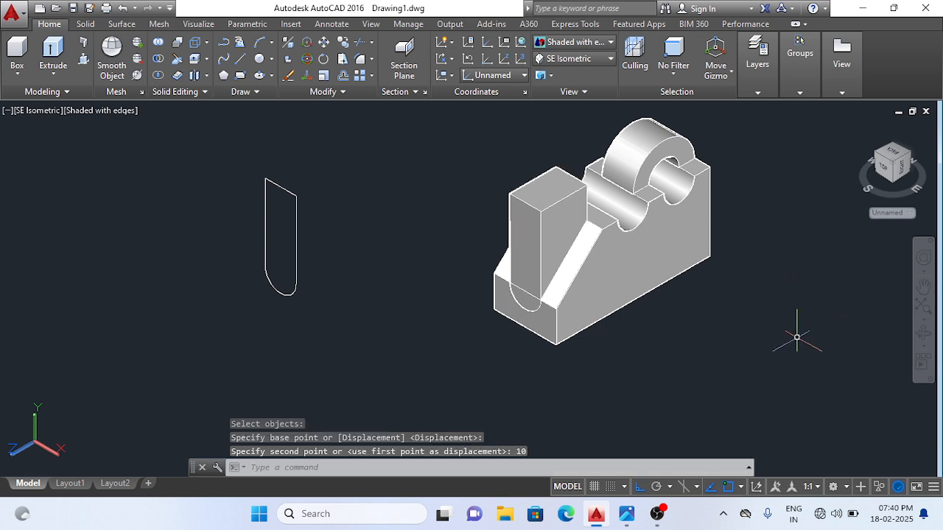
pyautogui.press('Escape')
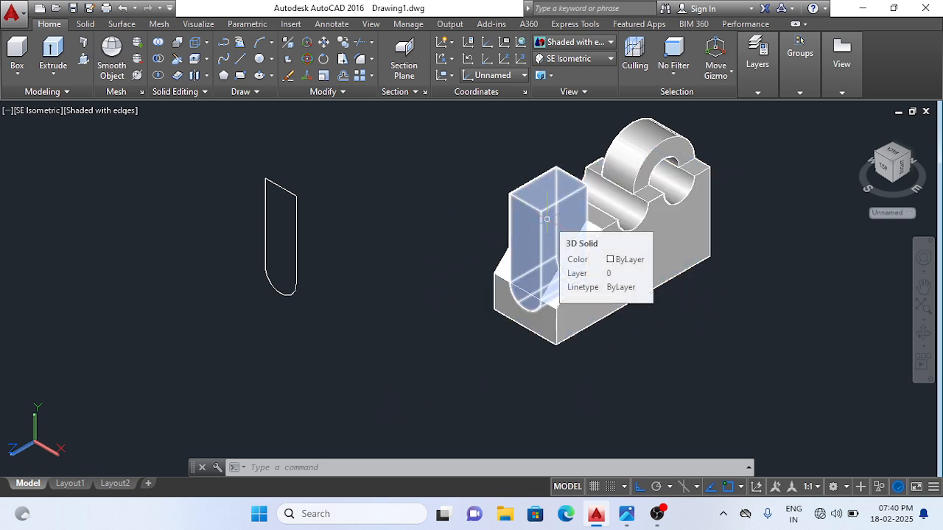
pyautogui.click(438, 217)
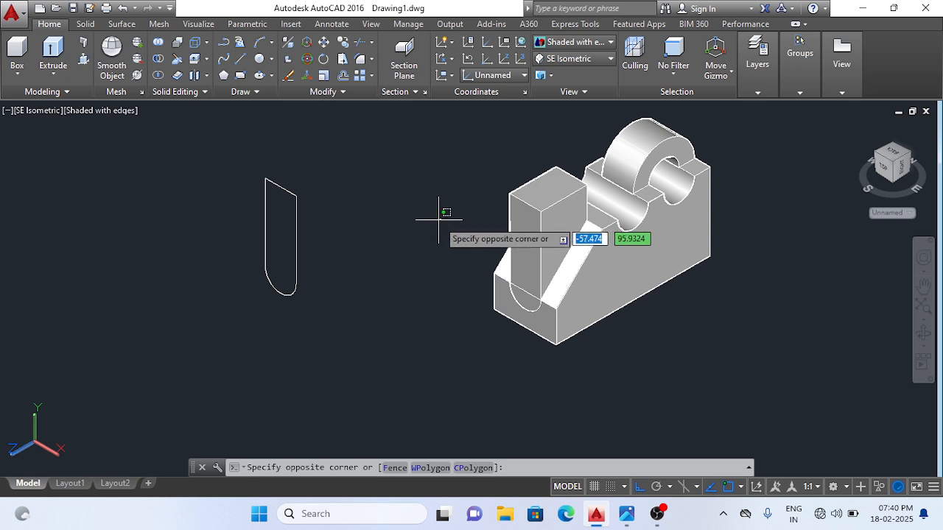
pyautogui.press('Escape')
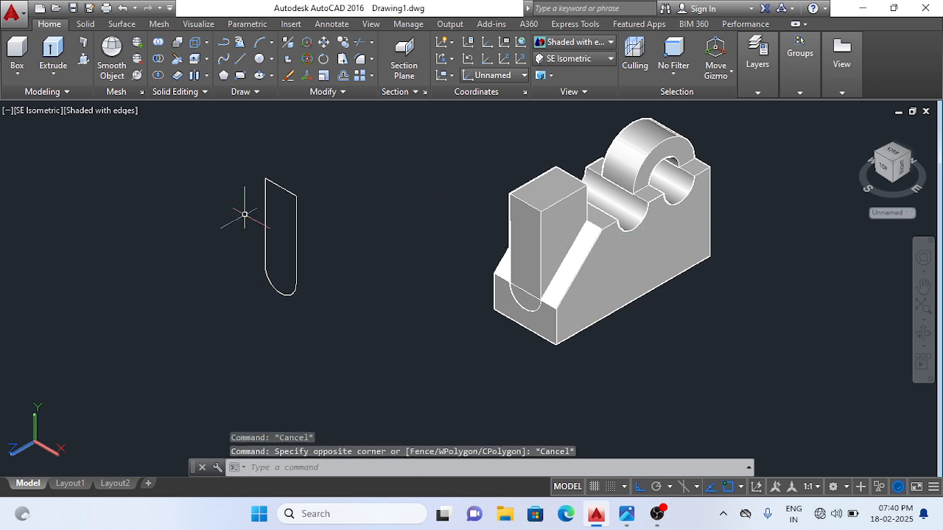
# Subtract the U-shaped solid from the main body to cut the R10 slot in the sloped end.
pyautogui.click(158, 59)
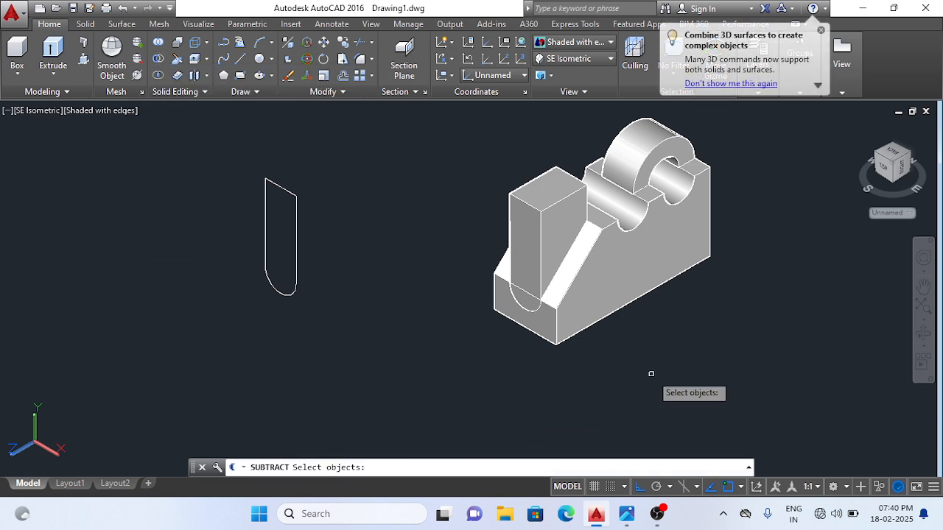
pyautogui.click(674, 254)
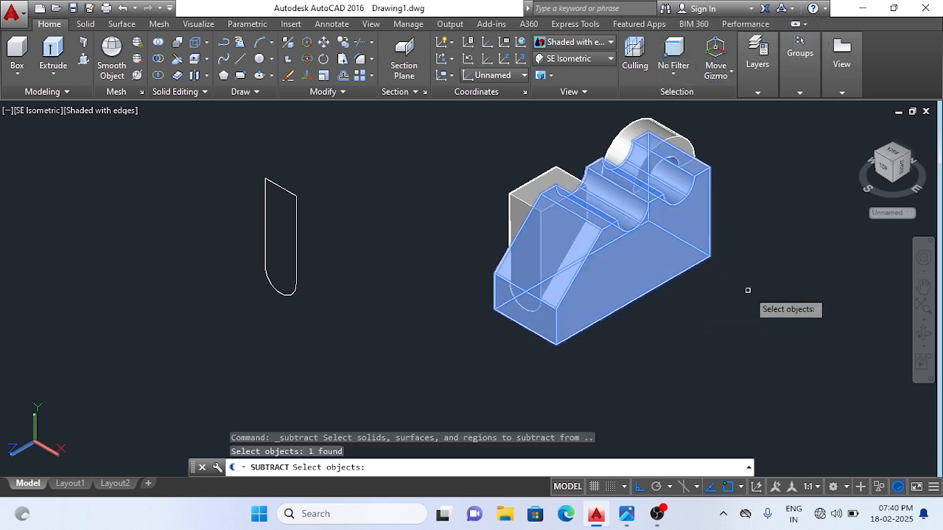
pyautogui.press('Return')
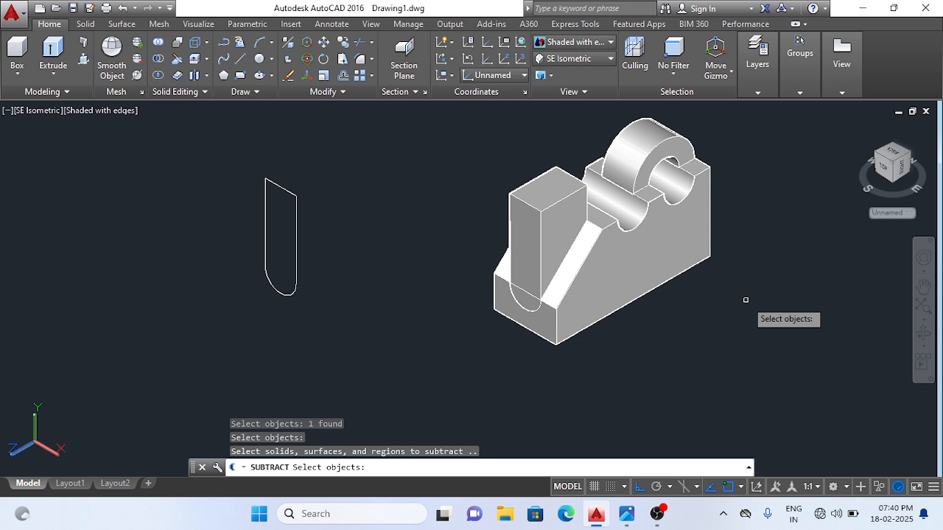
pyautogui.click(554, 234)
pyautogui.press('Return')
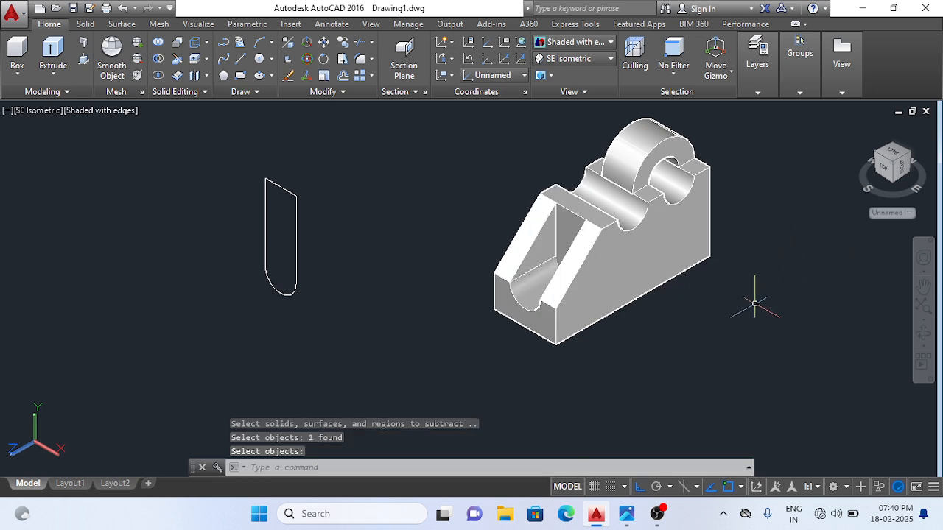
# Check the flared base in the reference image and draw a 30-unit horizontal line starting 10 units below the midpoint of the front face's lower edge.
pyautogui.moveTo(753, 302); pyautogui.dragTo(617, 295, button='middle')
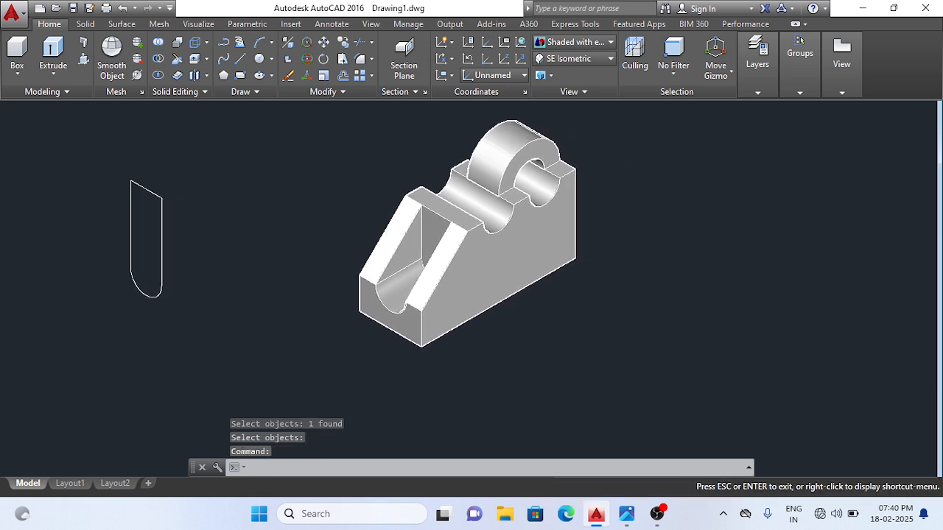
pyautogui.click(626, 514)
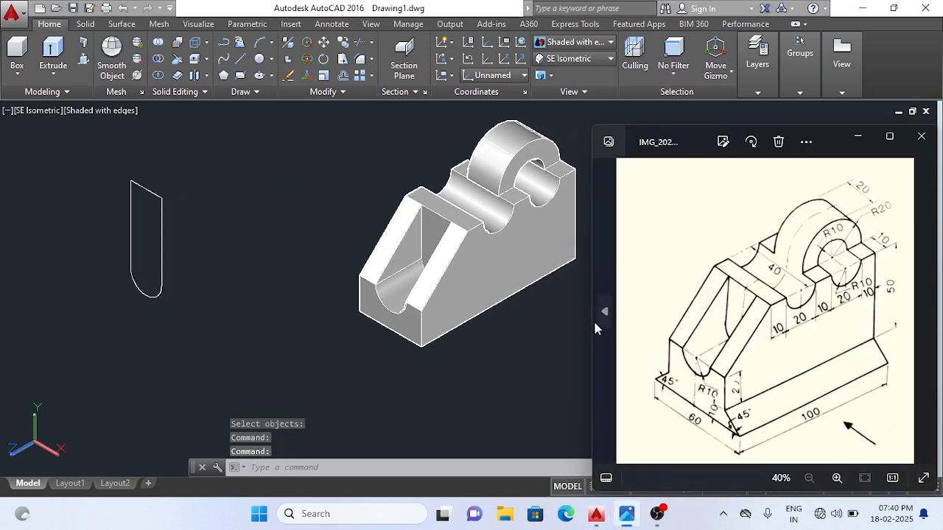
pyautogui.click(506, 342)
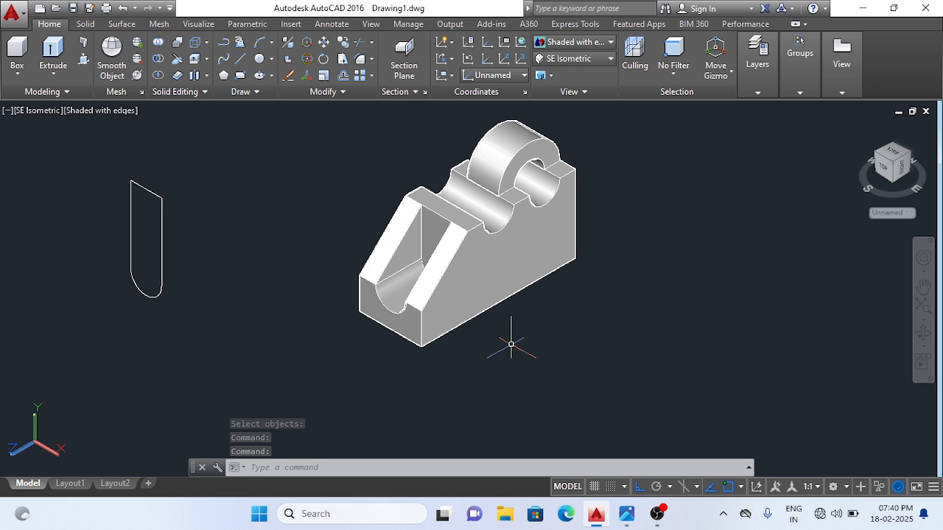
pyautogui.click(632, 514)
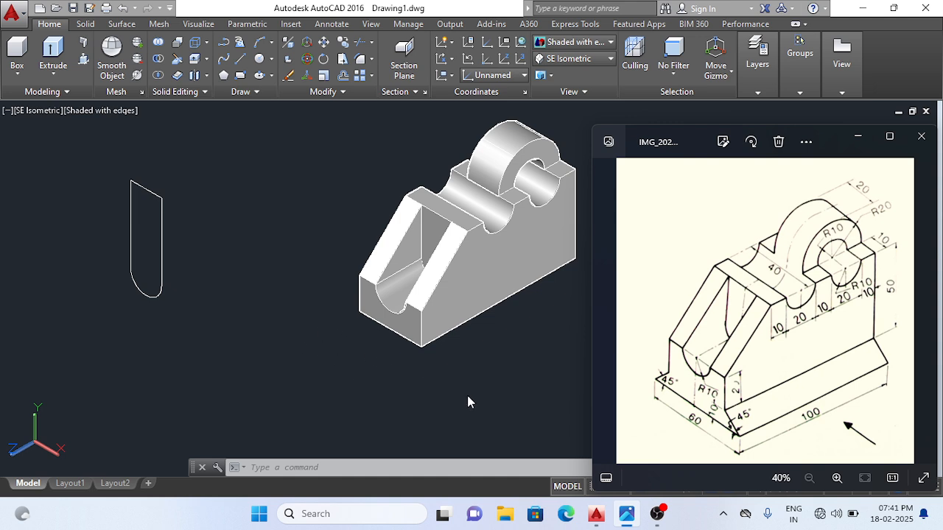
pyautogui.click(369, 397)
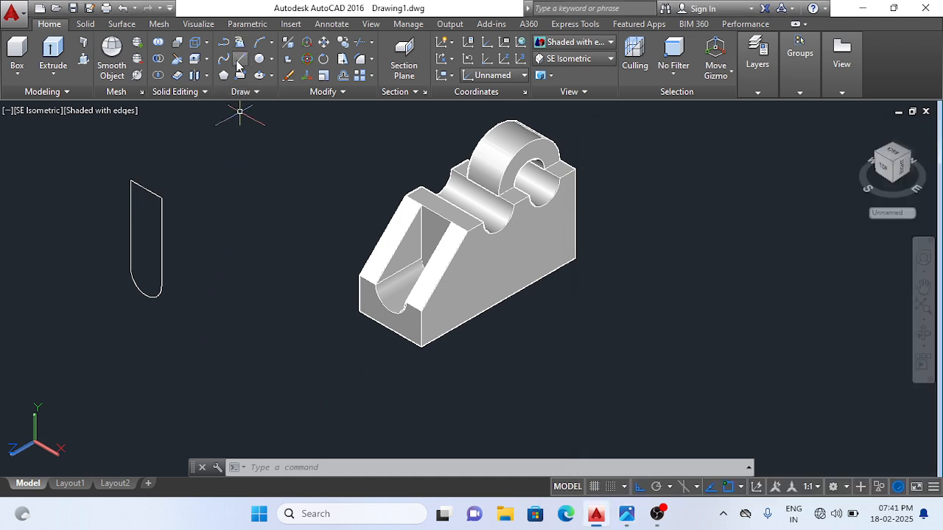
pyautogui.click(241, 59)
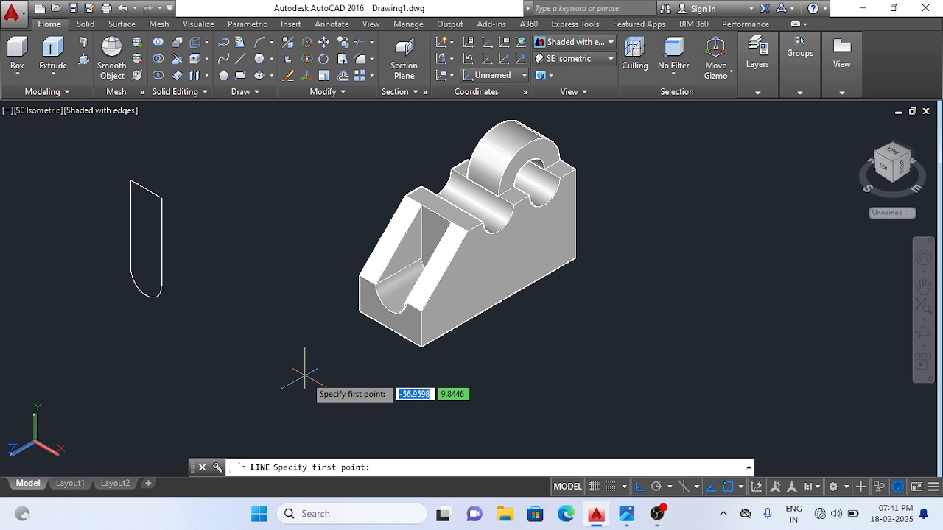
pyautogui.scroll(2, 304, 375)
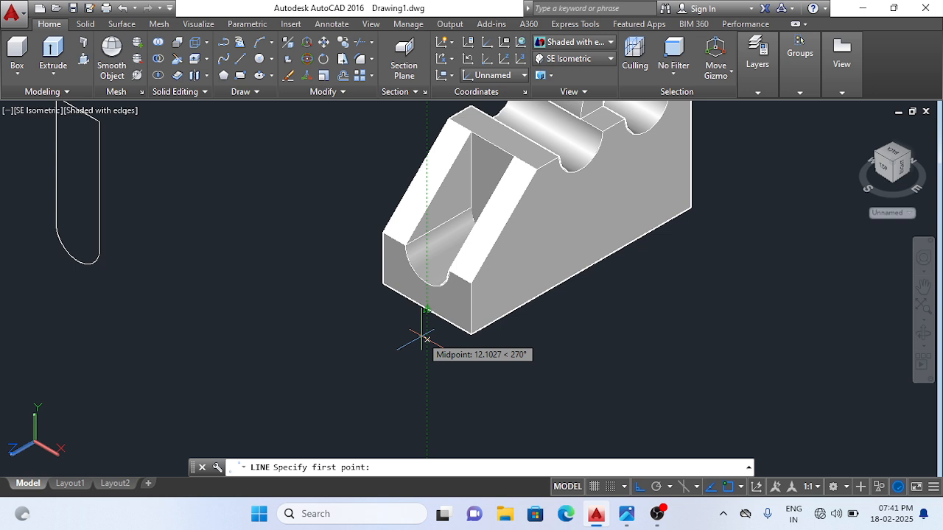
pyautogui.write('10')
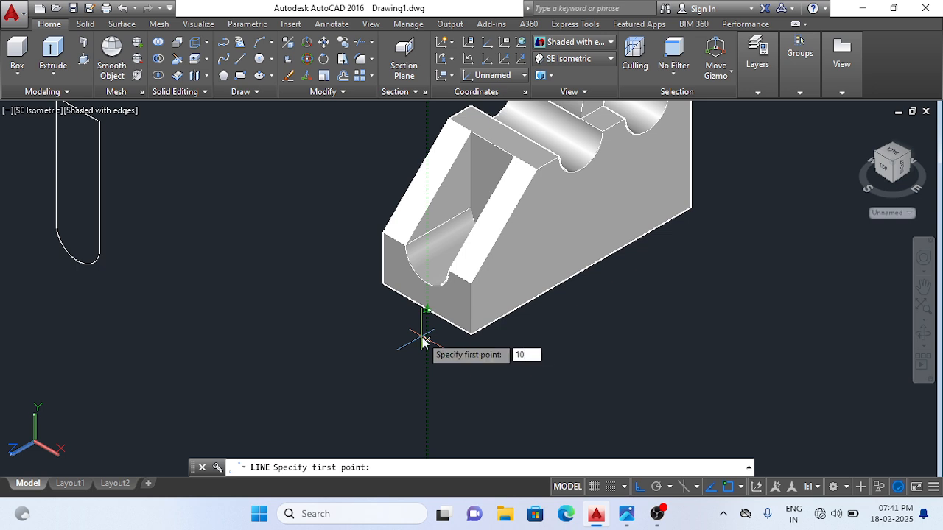
pyautogui.press('Return')
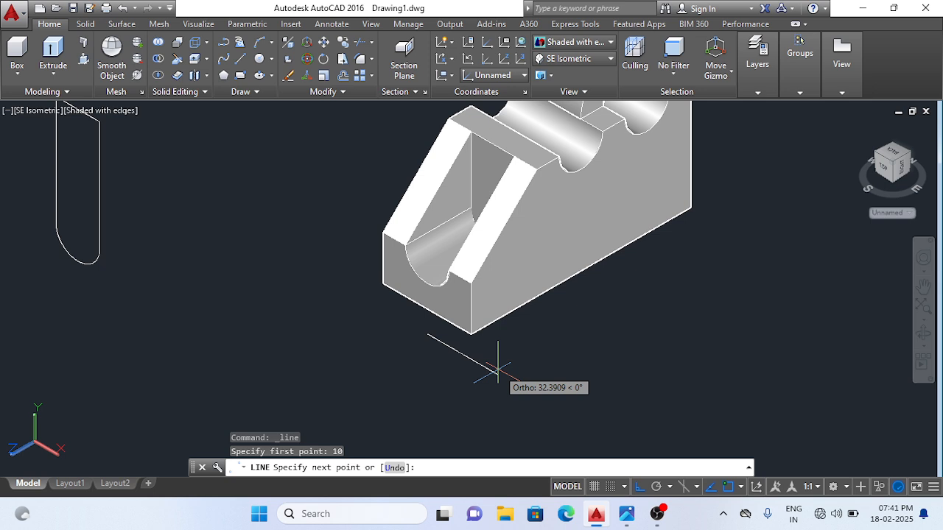
pyautogui.write('30')
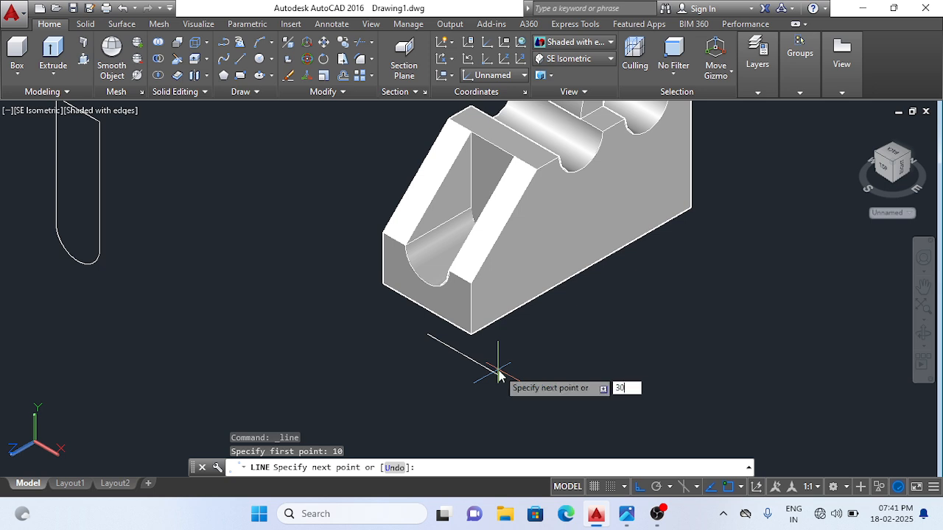
pyautogui.press('Return')
pyautogui.press('Return')
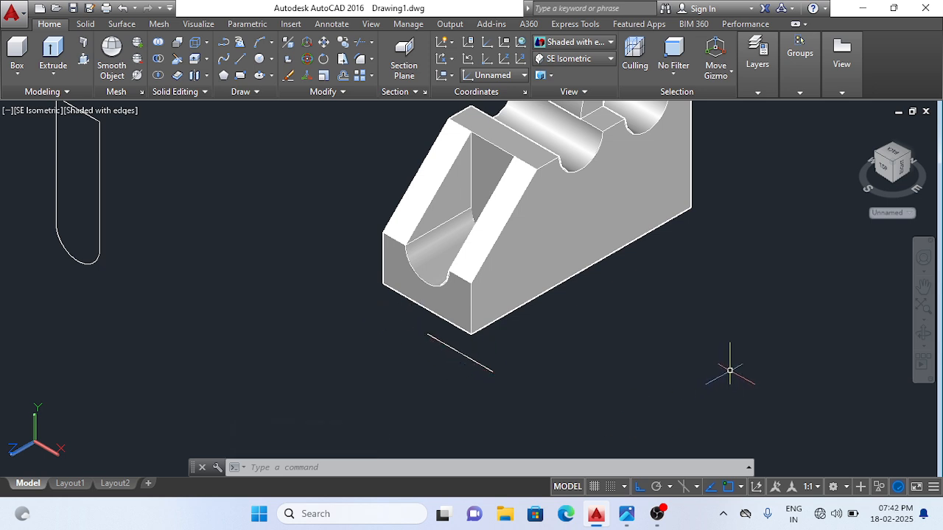
# Lengthen the line below the front face to a total of 60 units, extending it from its starting end.
pyautogui.write('LEn')
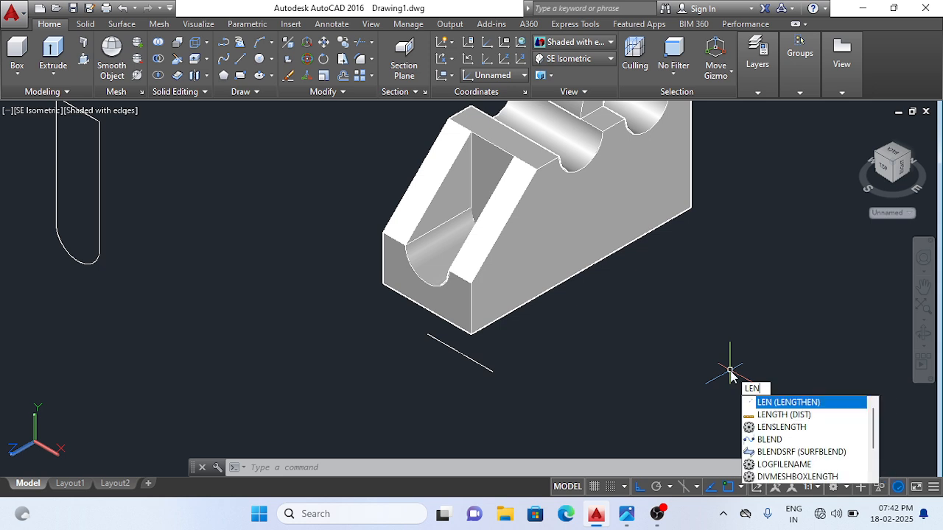
pyautogui.press('Return')
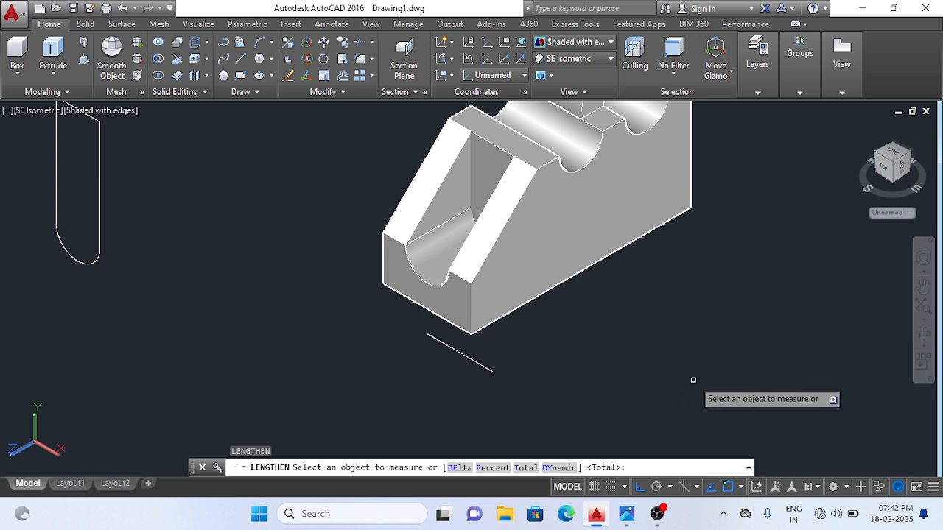
pyautogui.write('t')
pyautogui.press('Return')
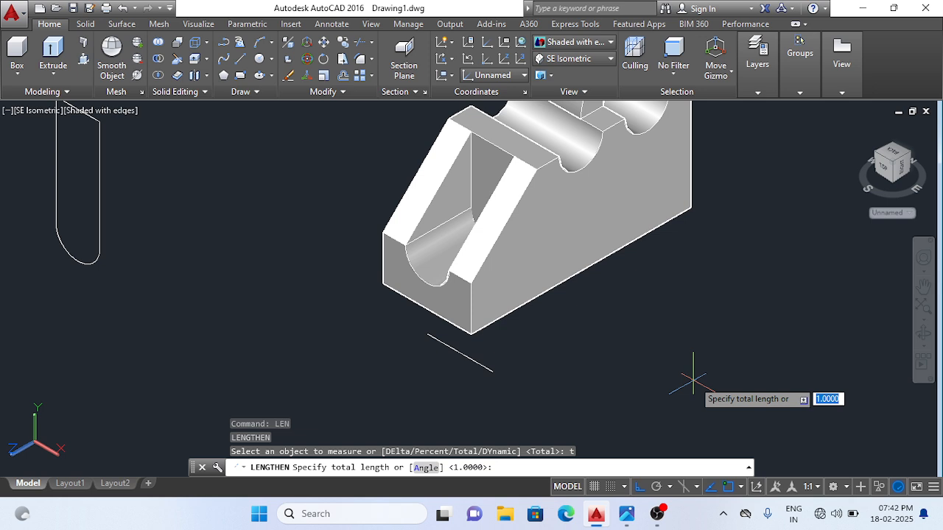
pyautogui.write('60')
pyautogui.press('Return')
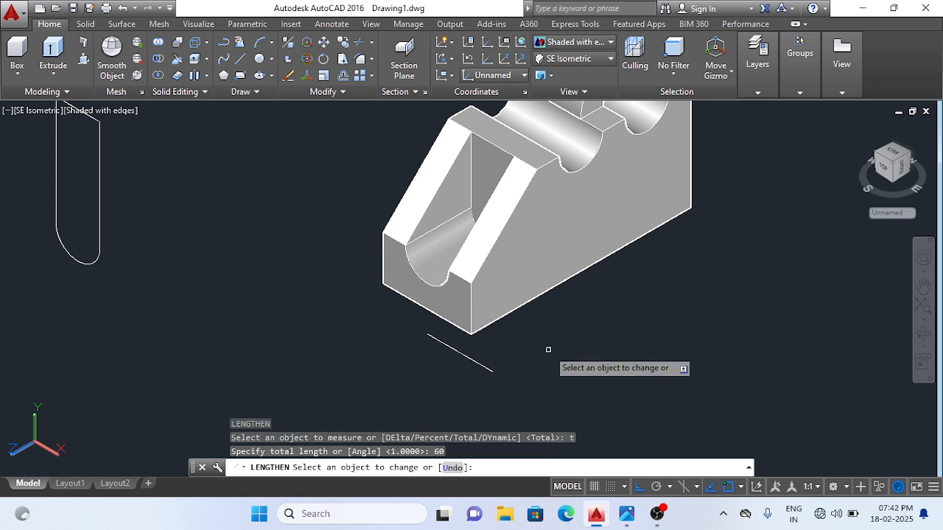
pyautogui.click(482, 364)
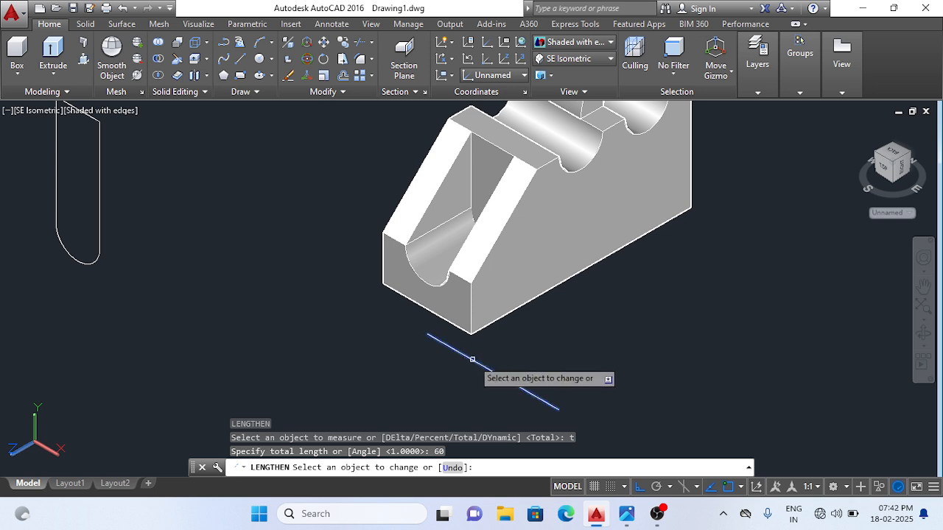
pyautogui.click(473, 362)
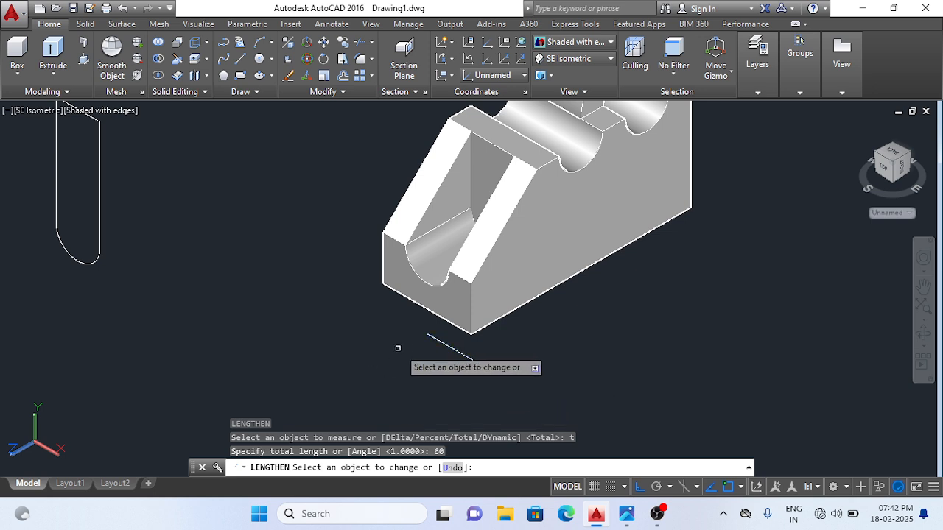
pyautogui.click(438, 341)
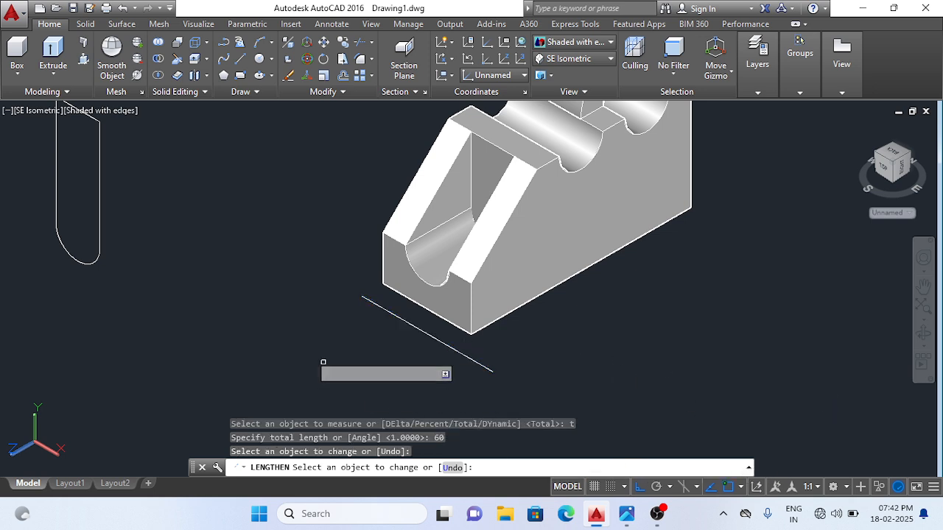
pyautogui.press('Escape')
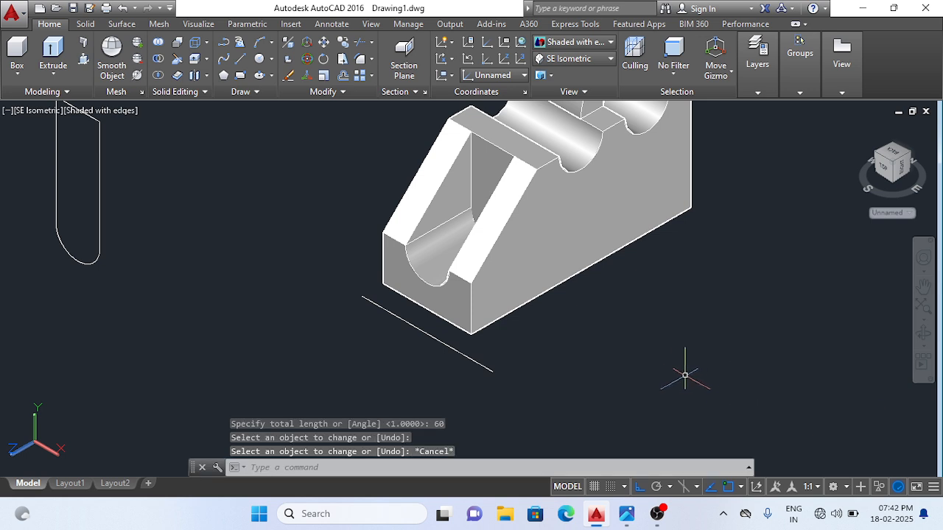
# Connect both ends of the 60-unit line to the front face's lower corners with lines, completing the flared base outline per the reference image.
pyautogui.click(626, 513)
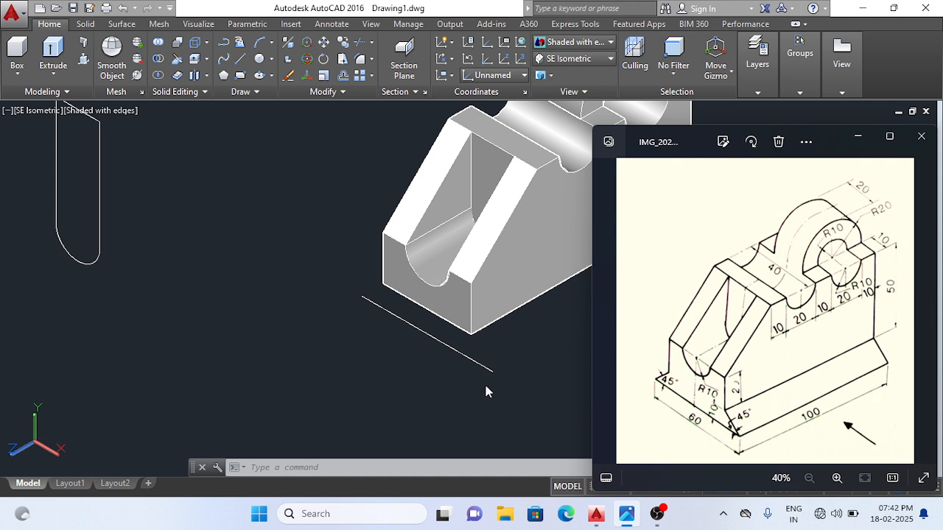
pyautogui.click(442, 383)
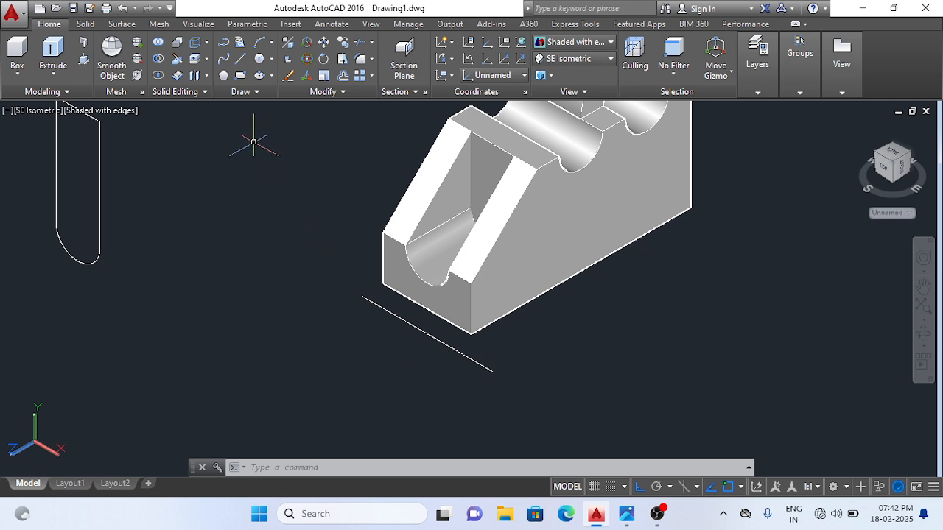
pyautogui.click(241, 59)
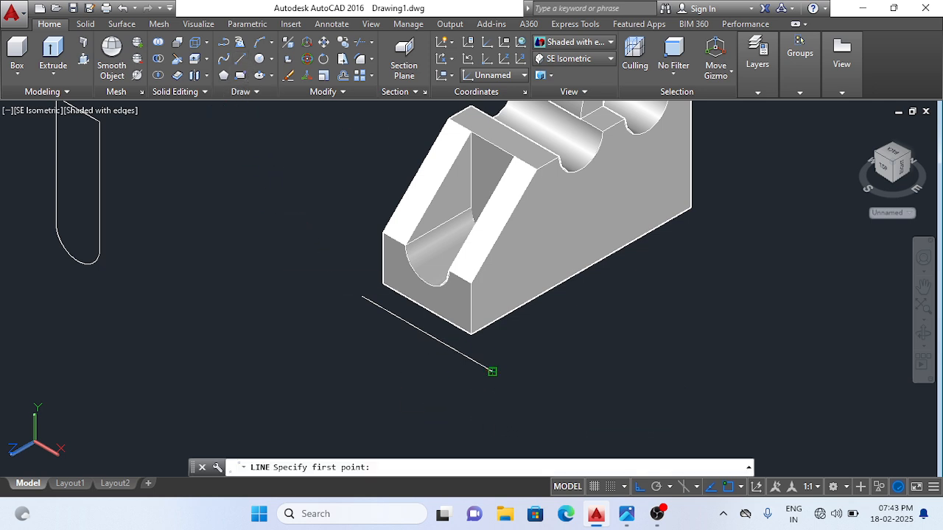
pyautogui.click(493, 372)
pyautogui.click(632, 518)
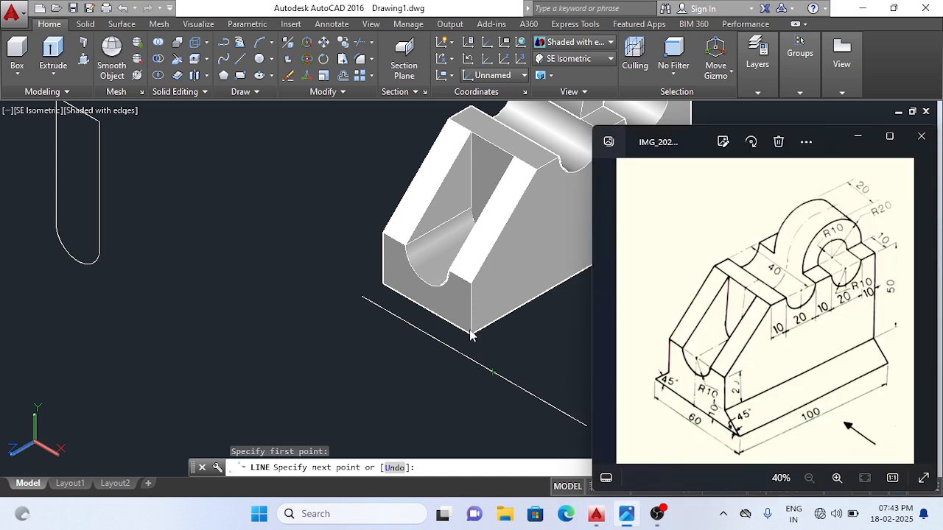
pyautogui.click(433, 387)
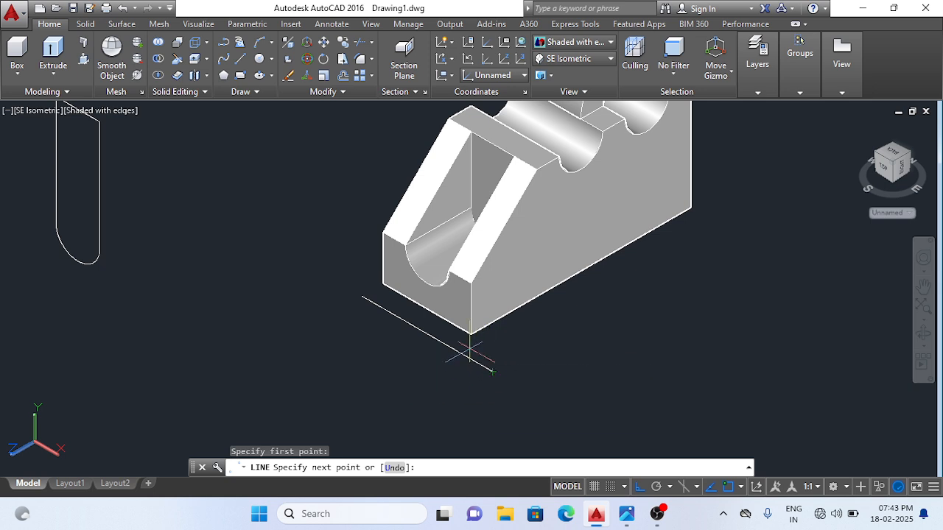
pyautogui.click(478, 362)
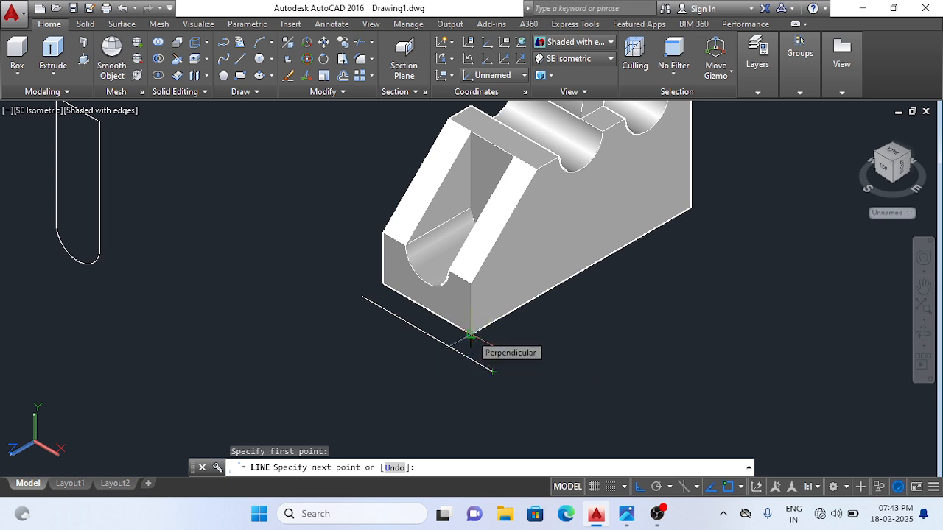
pyautogui.click(469, 336)
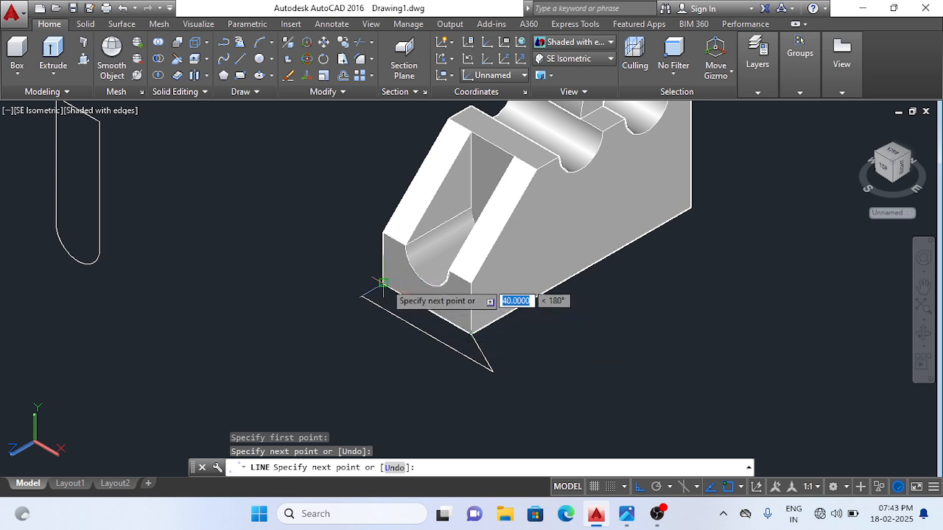
pyautogui.click(362, 296)
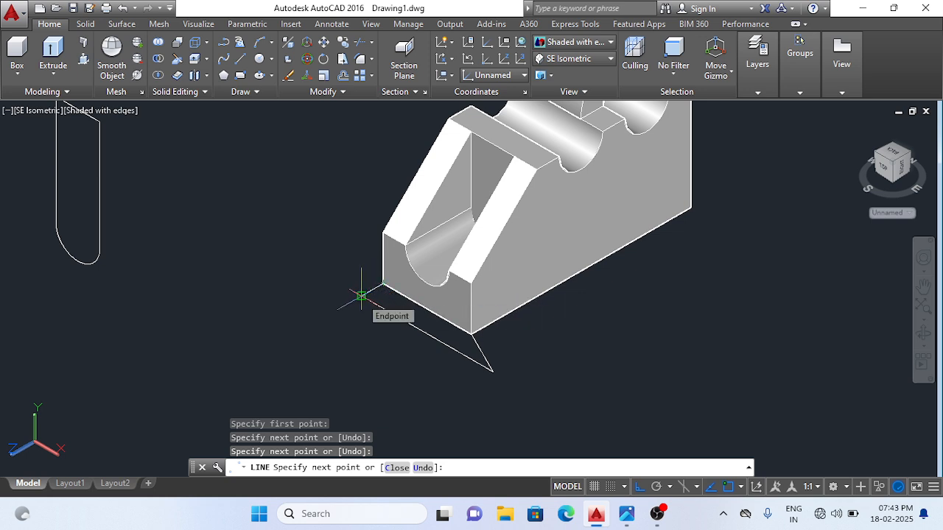
pyautogui.click(361, 296)
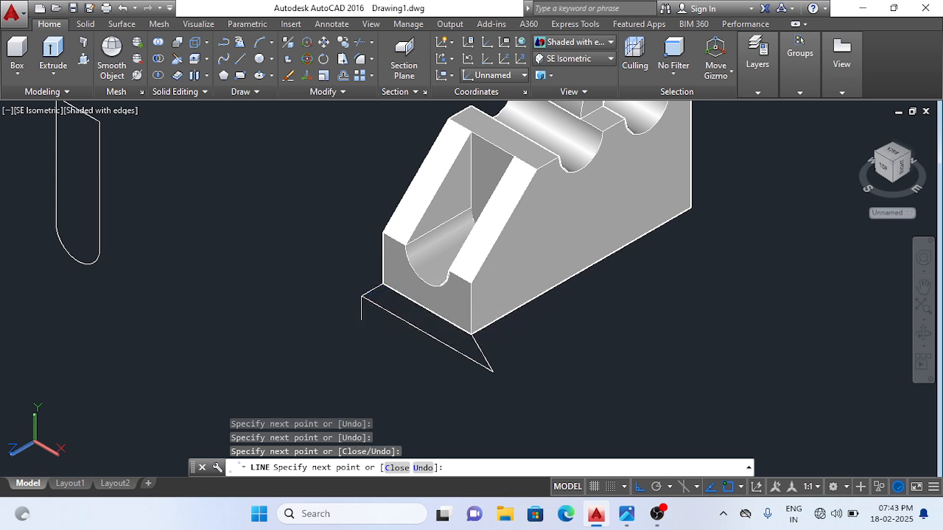
pyautogui.press('Escape')
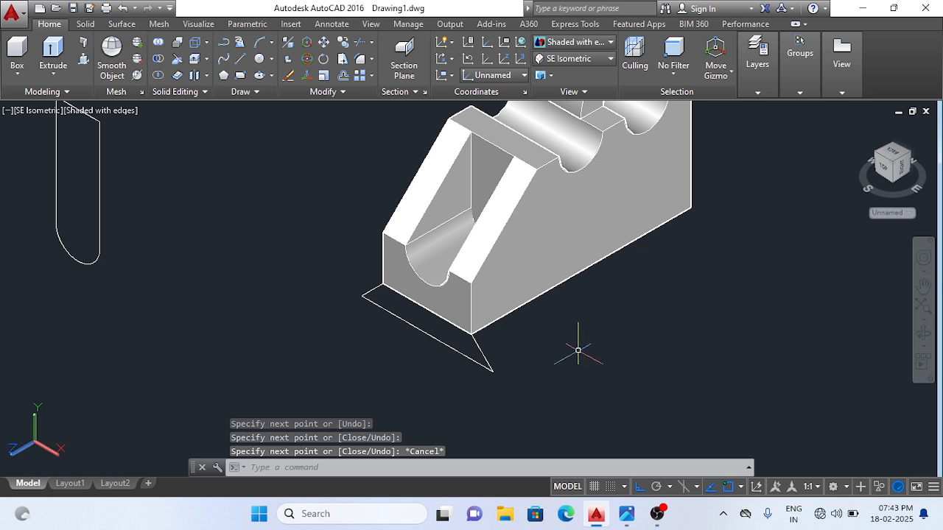
pyautogui.click(627, 514)
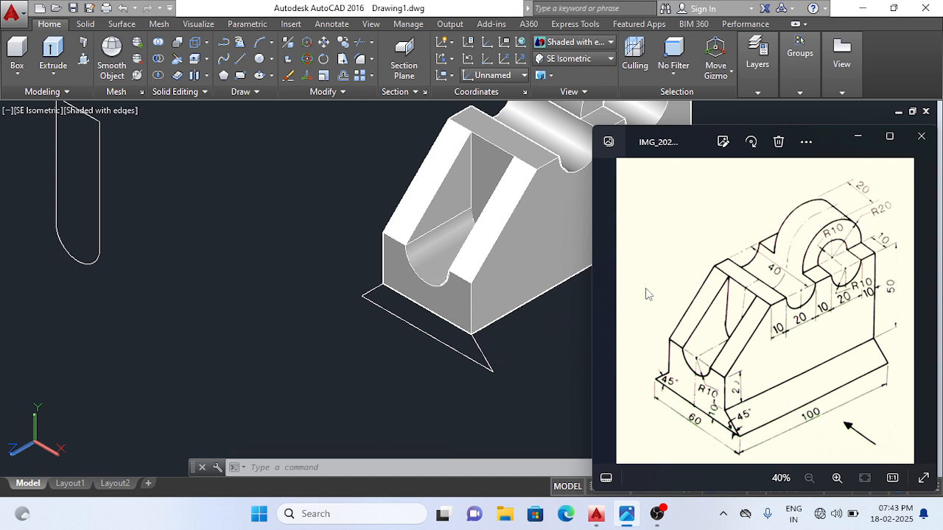
pyautogui.click(411, 373)
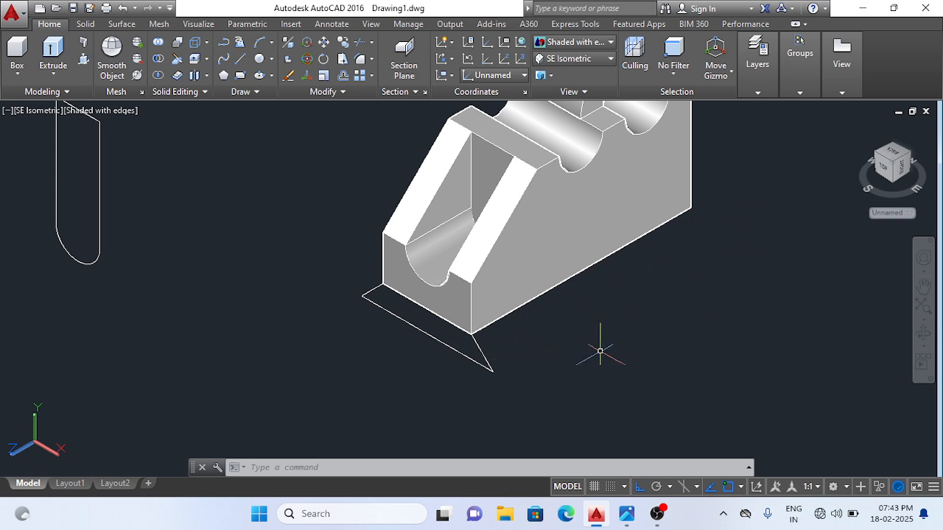
pyautogui.click(341, 353)
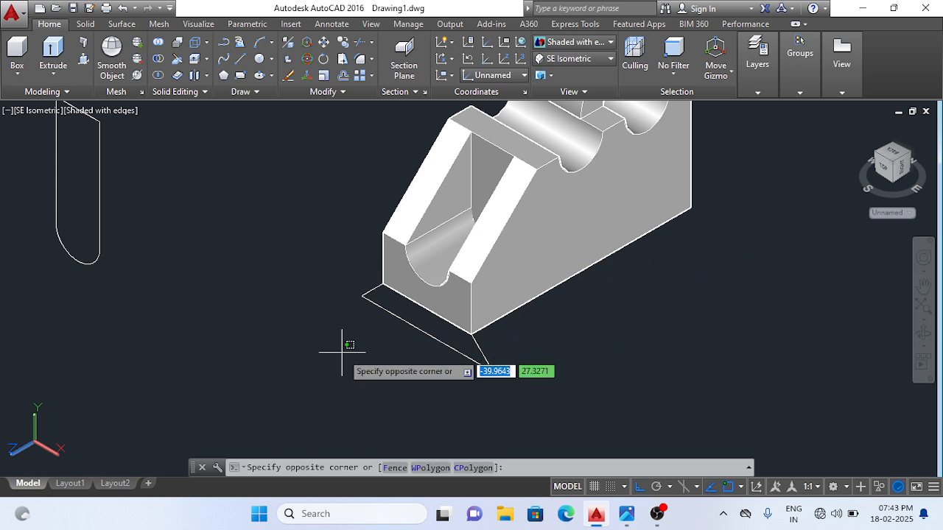
pyautogui.click(340, 349)
pyautogui.press('Escape')
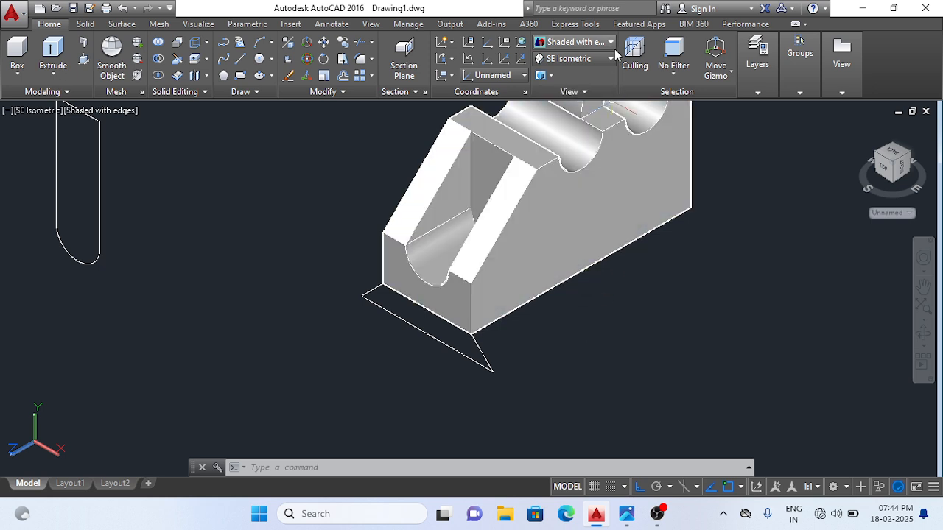
# Switch the model's visual style to 2D Wireframe.
pyautogui.click(608, 43)
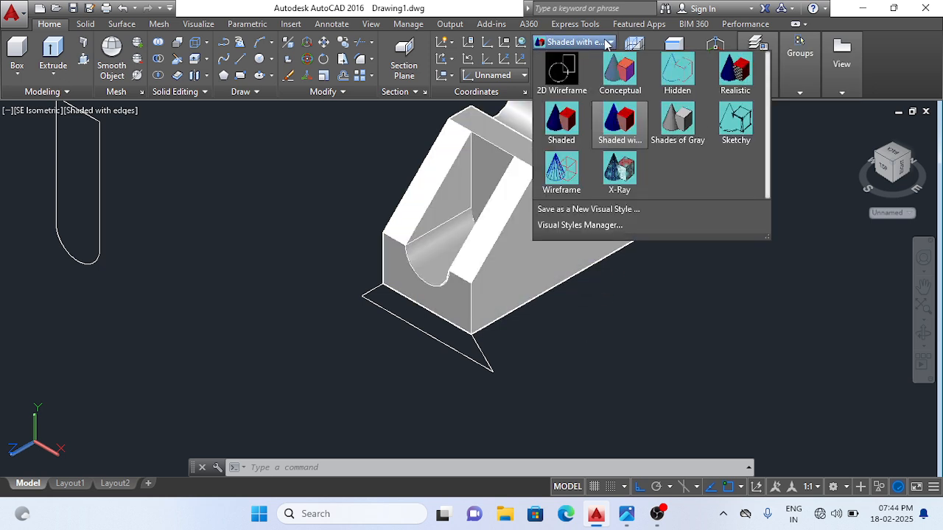
pyautogui.click(562, 70)
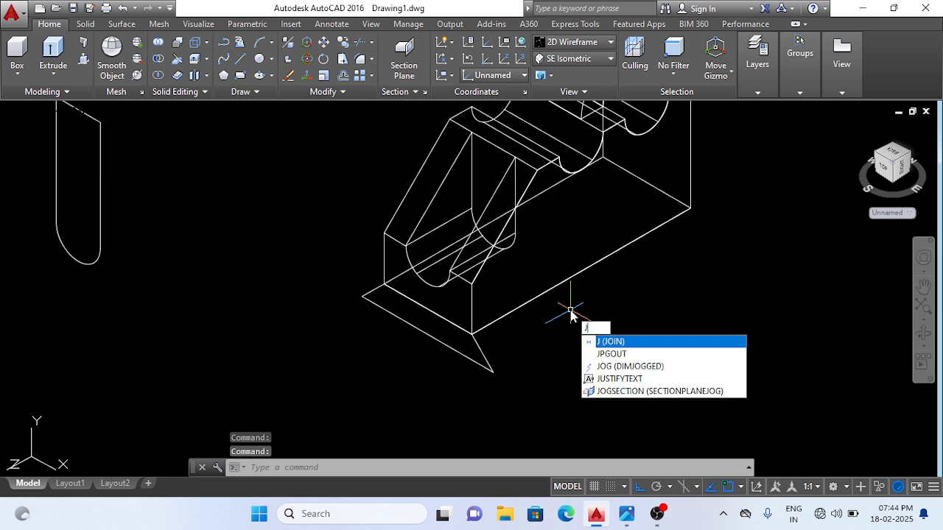
# Join the four lines of the trapezoidal base outline below the front face into one closed polyline.
pyautogui.press('Return')
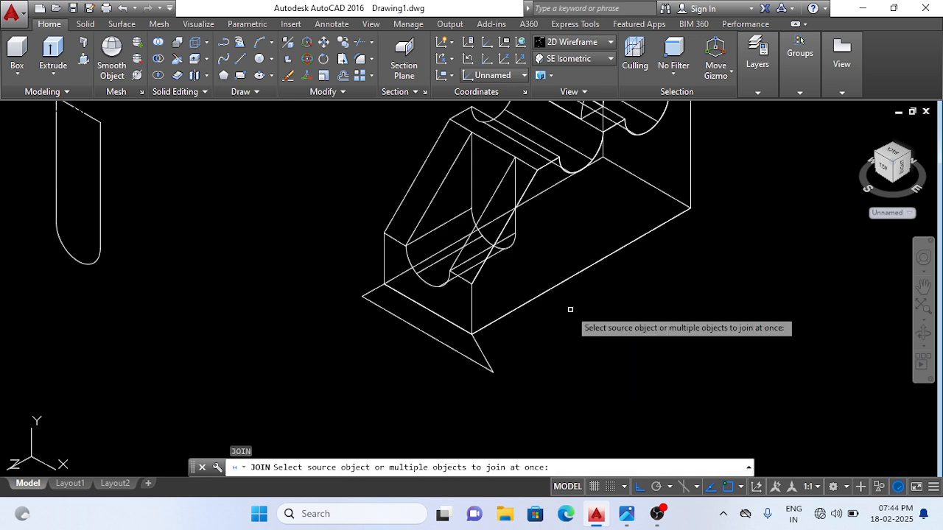
pyautogui.click(451, 324)
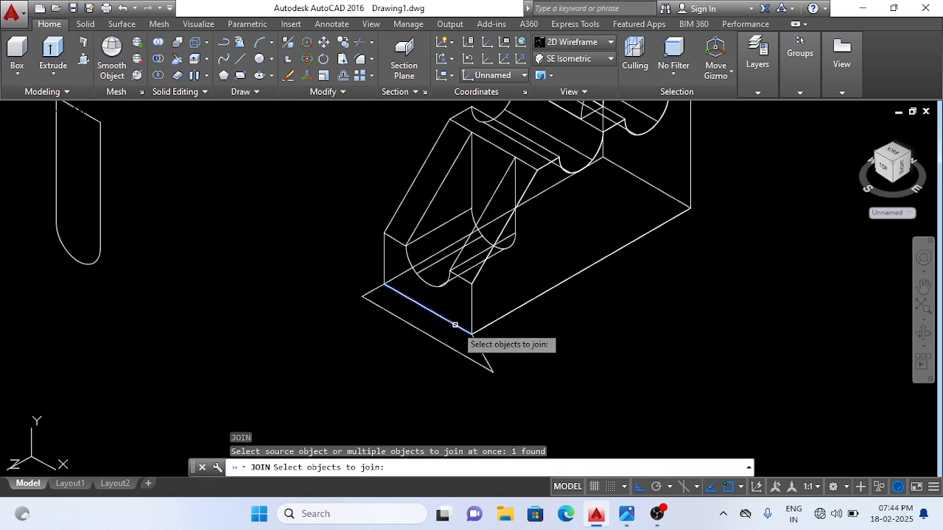
pyautogui.click(481, 350)
pyautogui.click(472, 359)
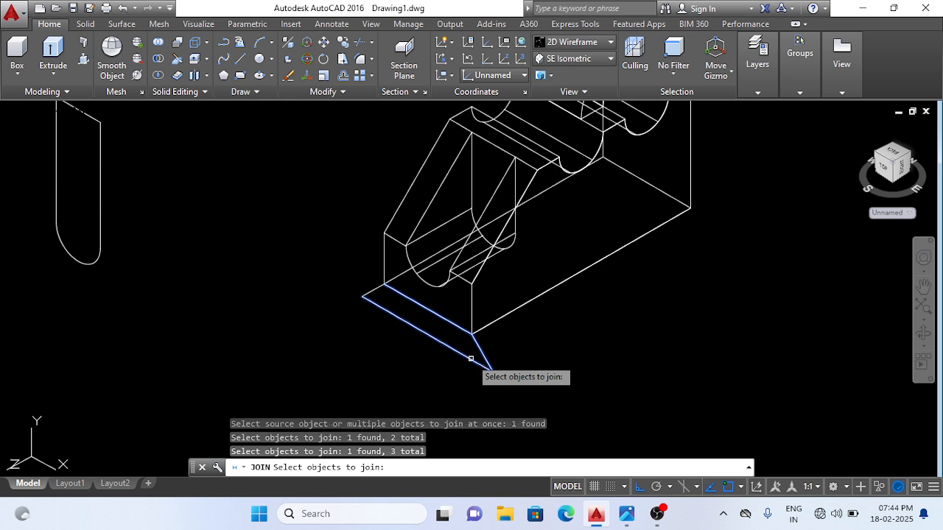
pyautogui.click(373, 291)
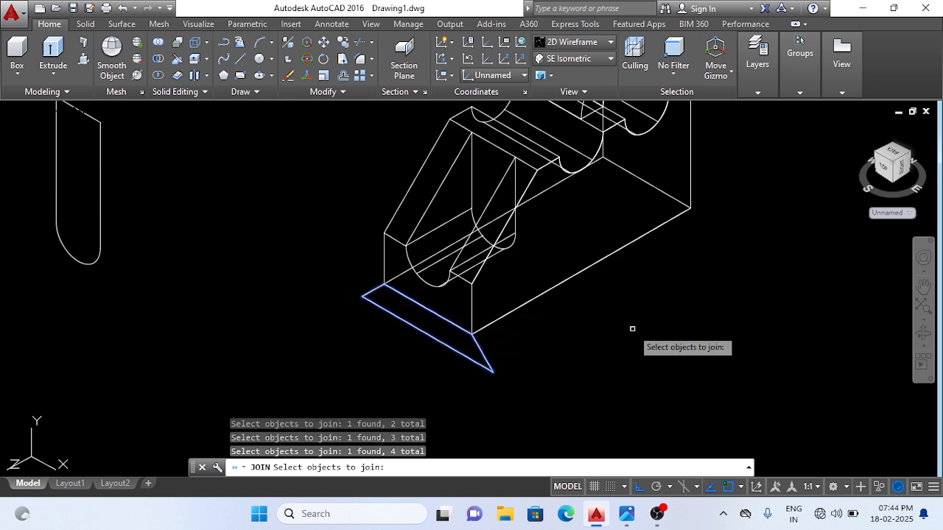
pyautogui.press('Return')
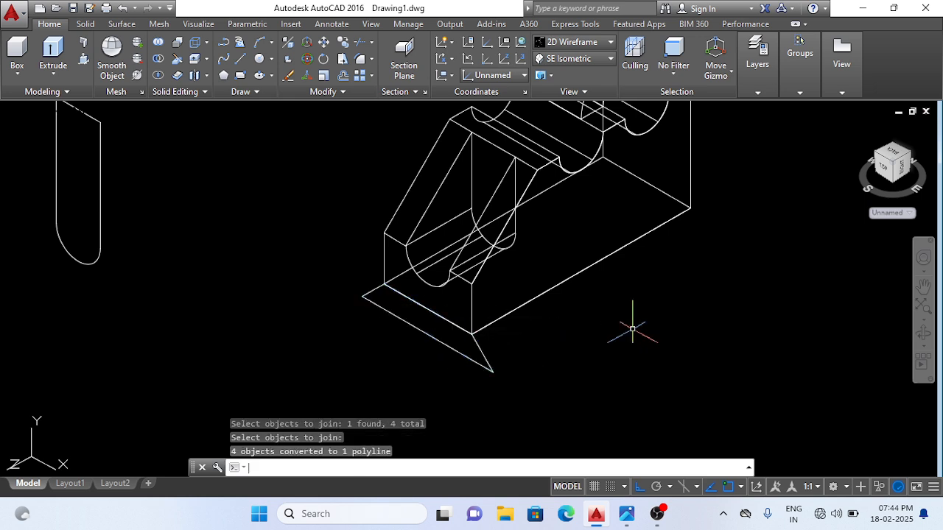
pyautogui.click(486, 361)
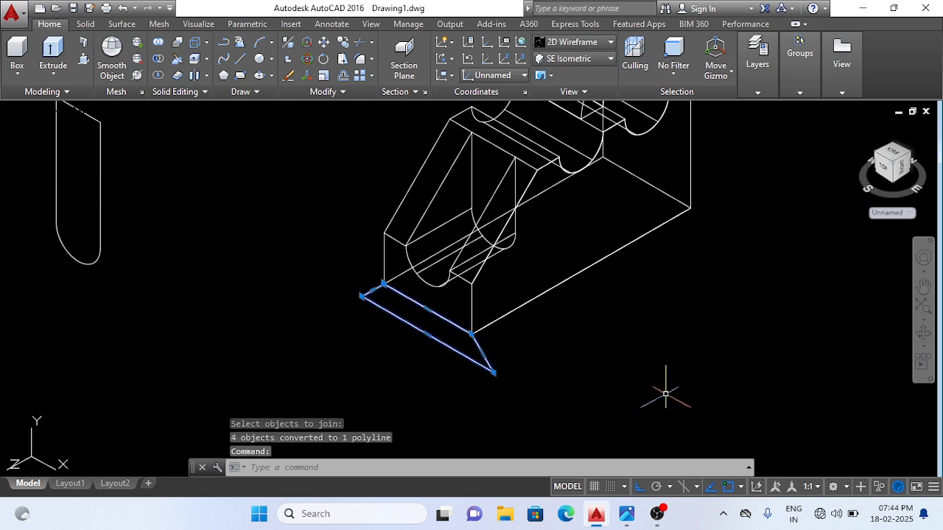
pyautogui.press('Escape')
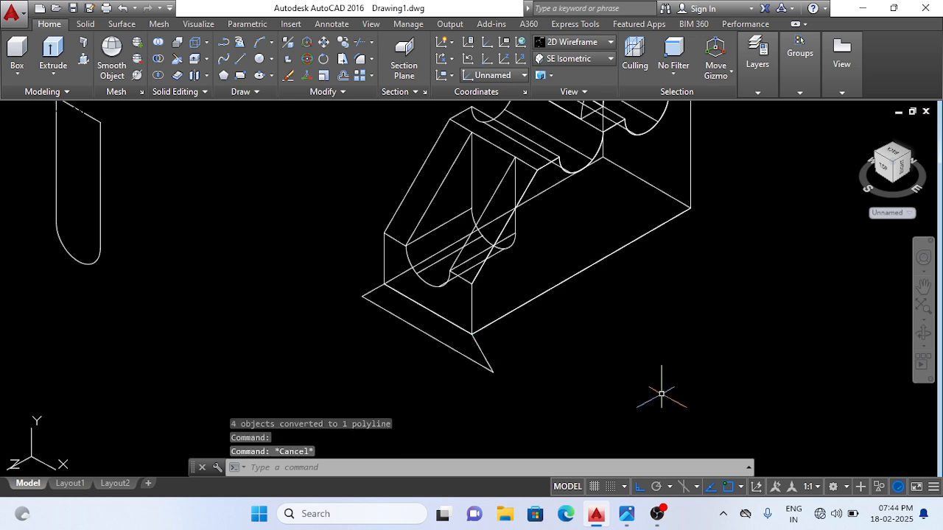
# Switch the model's visual style to Shaded with edges.
pyautogui.scroll(-2, 666, 346)
pyautogui.scroll(2, 739, 310)
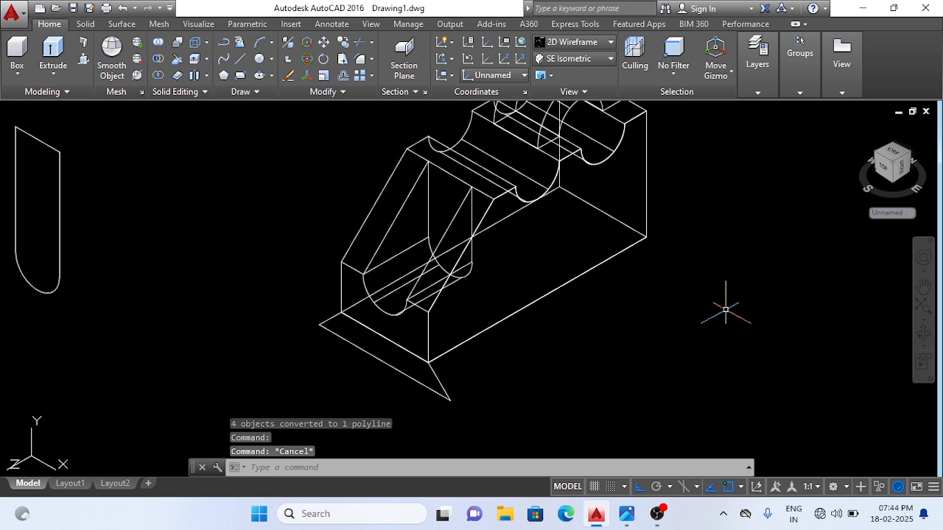
pyautogui.click(612, 42)
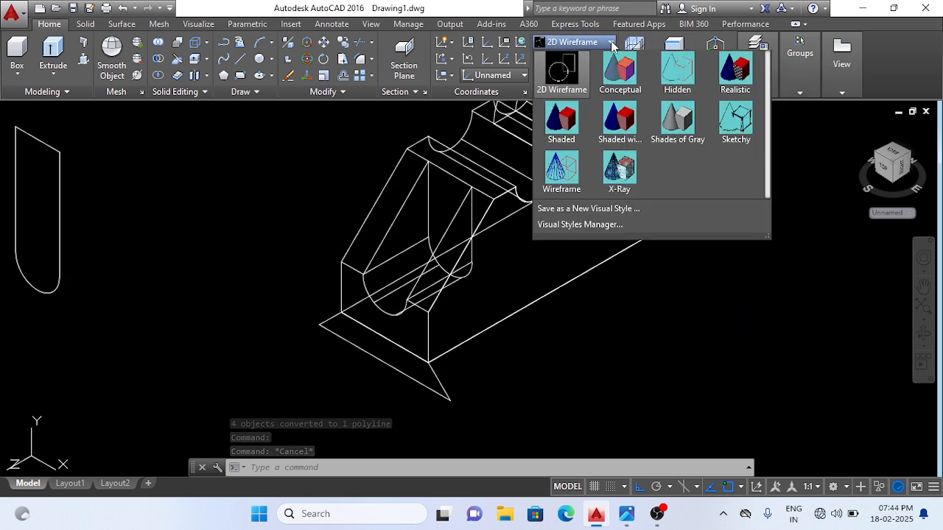
pyautogui.click(619, 126)
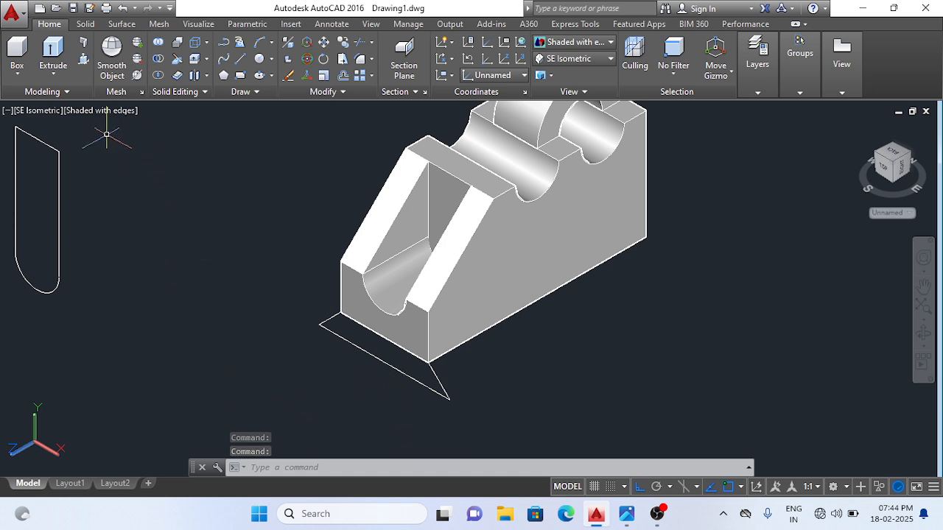
# Extrude the trapezoidal base profile 100 units toward the back, along the full length of the body.
pyautogui.click(55, 52)
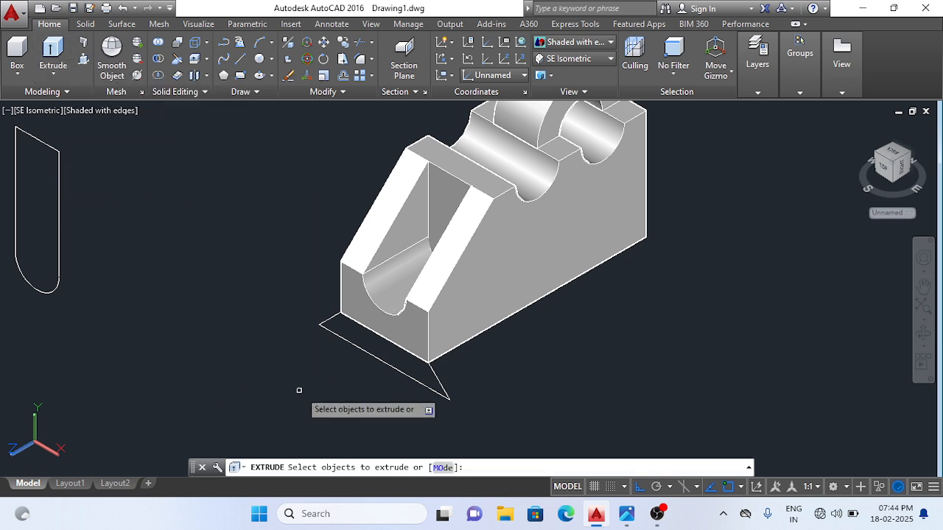
pyautogui.click(441, 386)
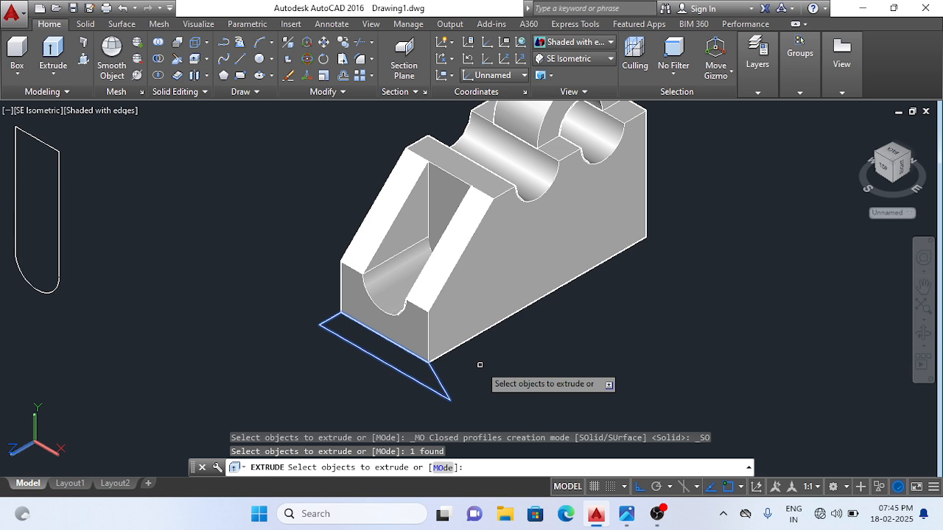
pyautogui.press('Return')
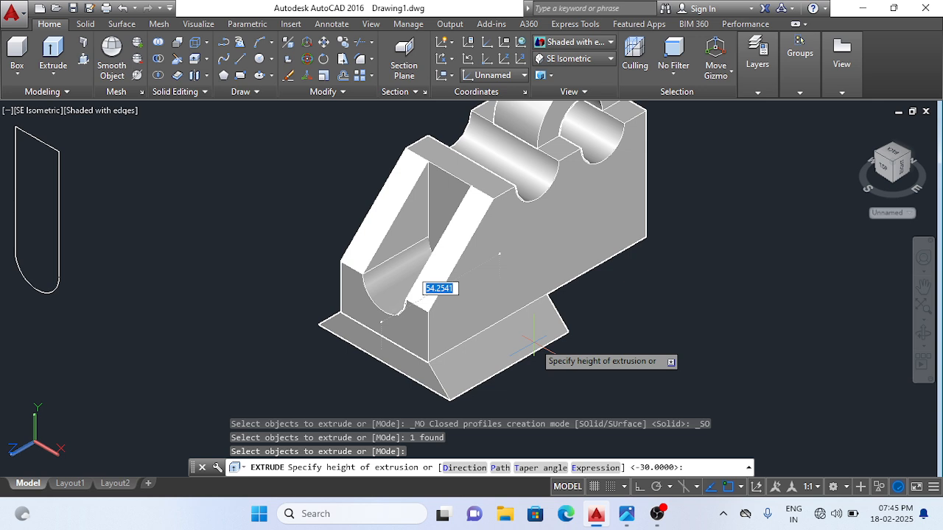
pyautogui.press('Return')
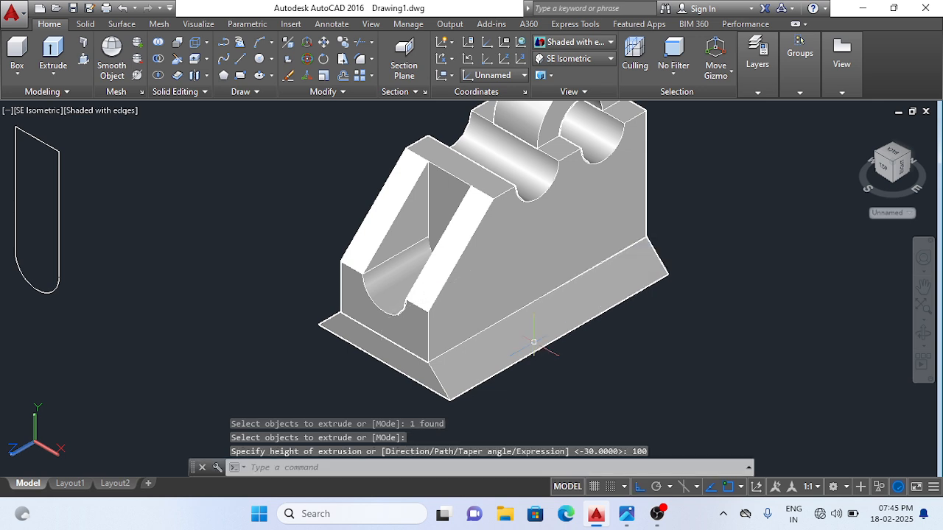
pyautogui.scroll(-3, 705, 211)
pyautogui.scroll(2, 735, 205)
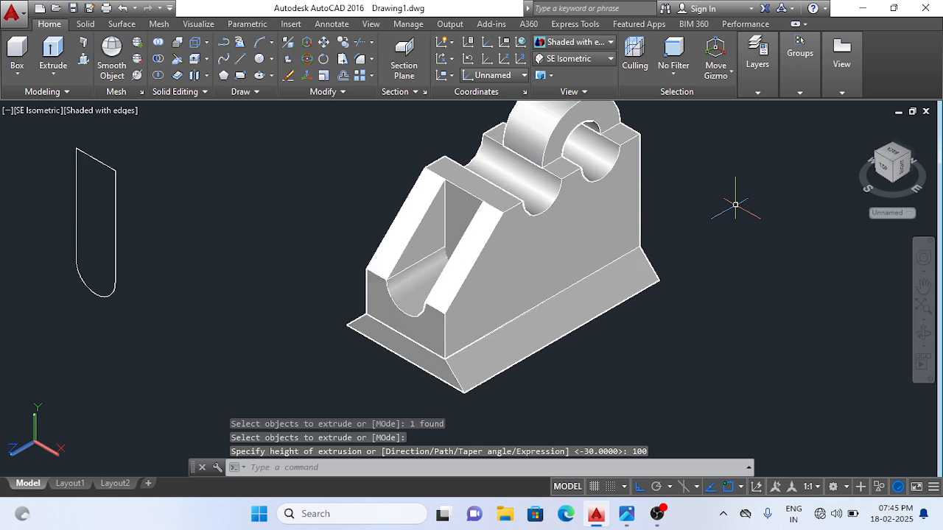
# Compare the whole model, including the flared base, with the dimensioned reference image.
pyautogui.scroll(-2, 735, 204)
pyautogui.moveTo(735, 209); pyautogui.dragTo(656, 235, button='middle')
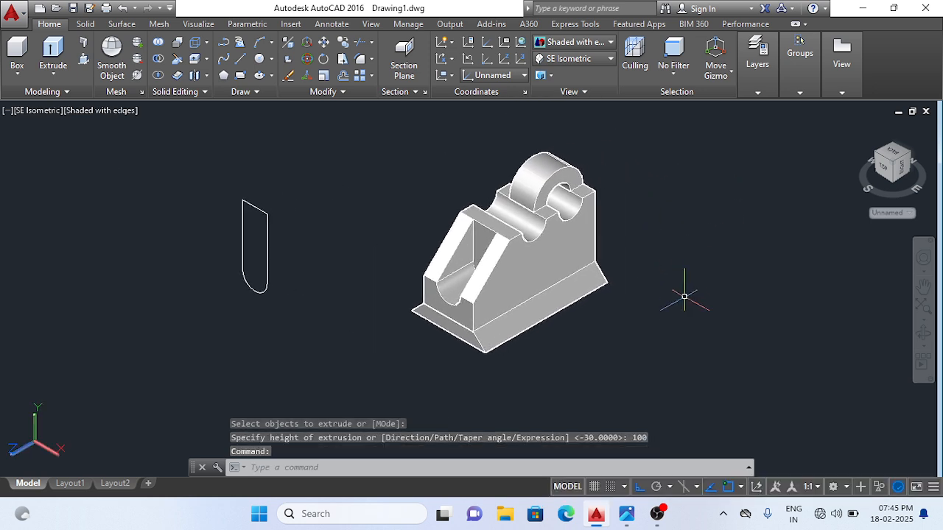
pyautogui.click(626, 515)
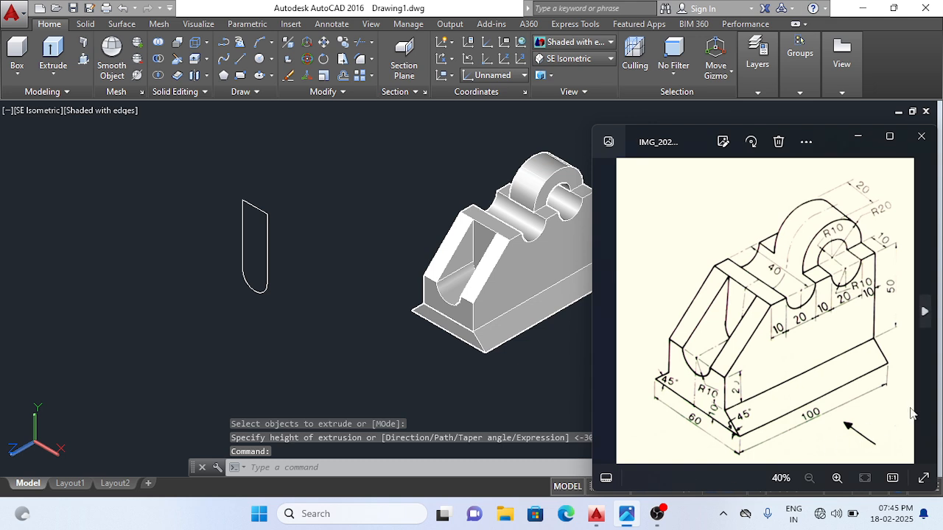
pyautogui.click(460, 380)
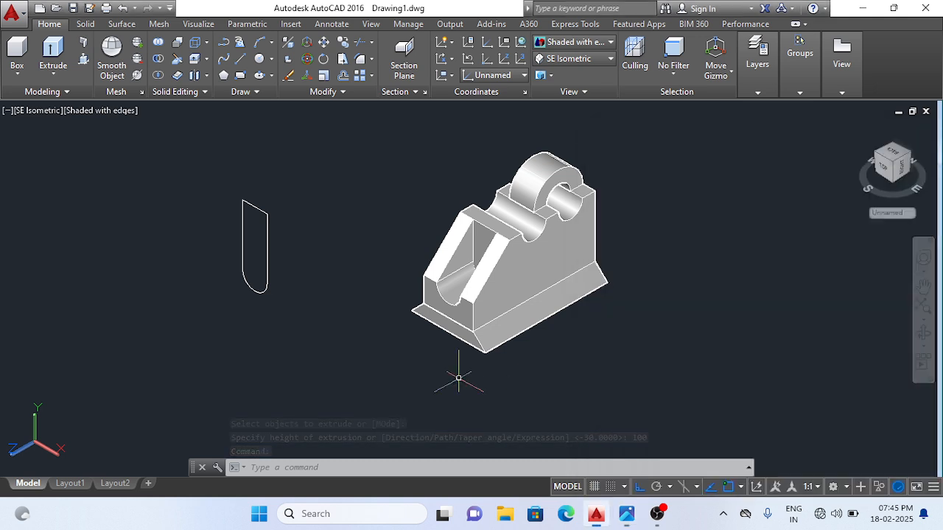
# Unite the flared base and the bracket body into a single solid with Union.
pyautogui.scroll(2, 618, 137)
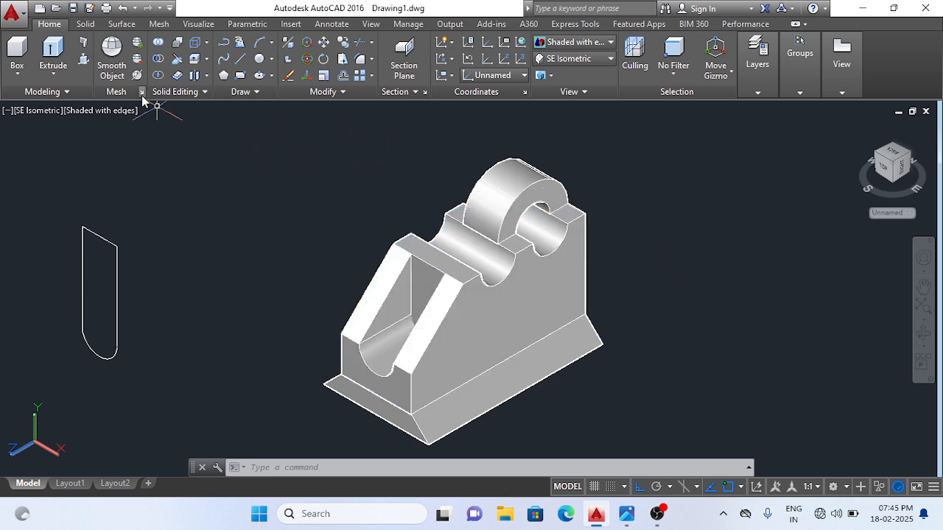
pyautogui.click(158, 43)
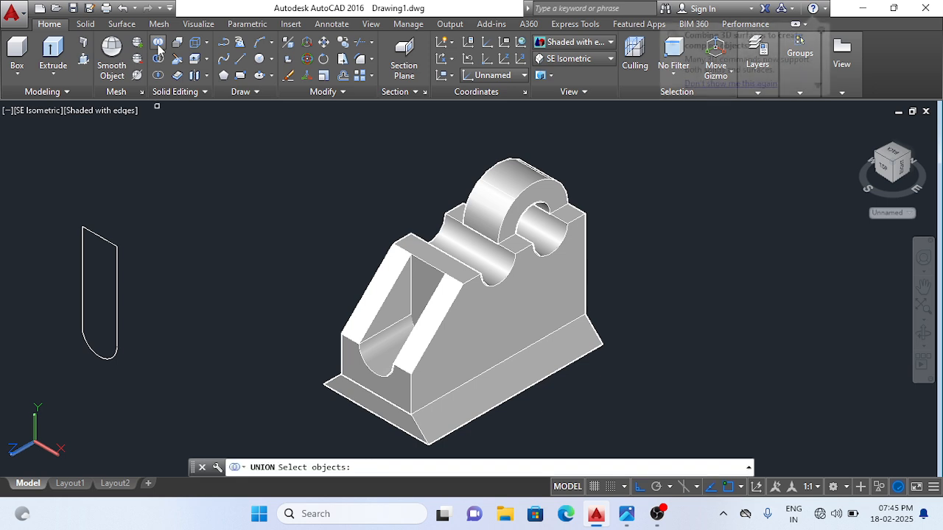
pyautogui.moveTo(552, 427)
pyautogui.mouseDown()
pyautogui.moveTo(545, 416)
pyautogui.moveTo(427, 412)
pyautogui.moveTo(298, 258)
pyautogui.moveTo(420, 143)
pyautogui.moveTo(552, 103)
pyautogui.moveTo(670, 148)
pyautogui.moveTo(685, 290)
pyautogui.mouseUp()
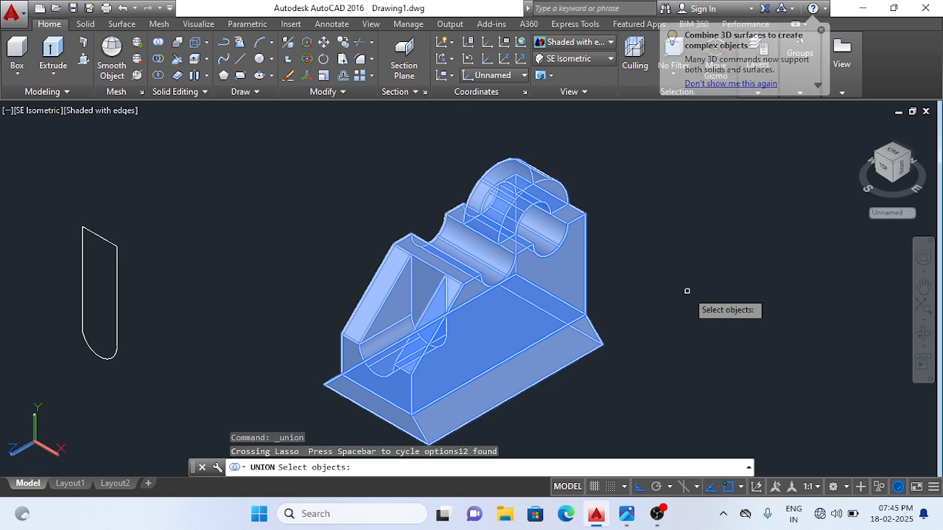
pyautogui.press('Return')
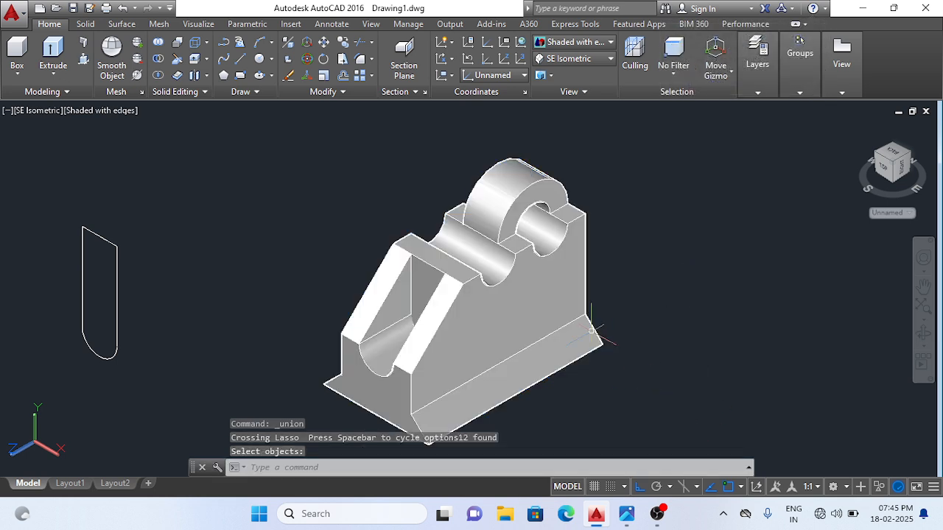
pyautogui.moveTo(732, 332)
pyautogui.mouseDown(button='middle')
pyautogui.moveTo(744, 335)
pyautogui.moveTo(747, 316)
pyautogui.mouseUp(button='middle')
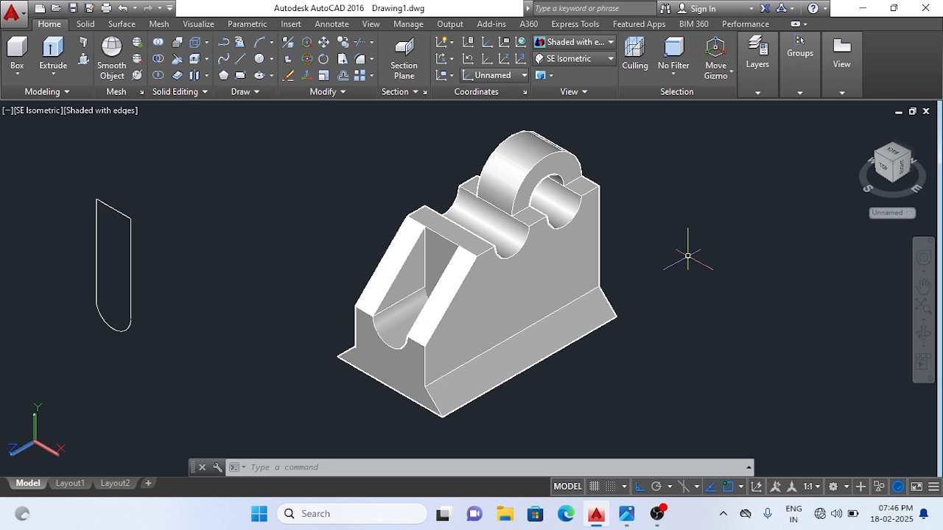
# Erase the leftover construction geometry around the model, excluding the united solid from the selection.
pyautogui.write('e')
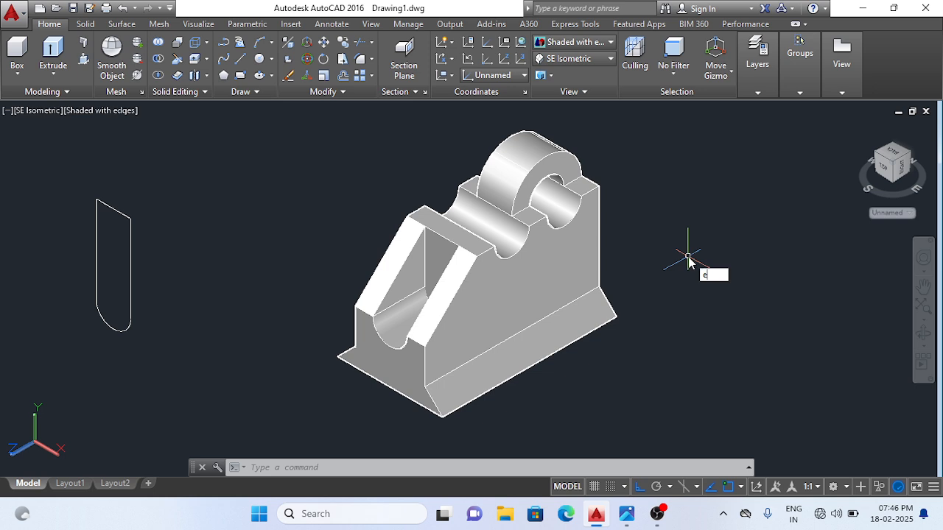
pyautogui.press('Return')
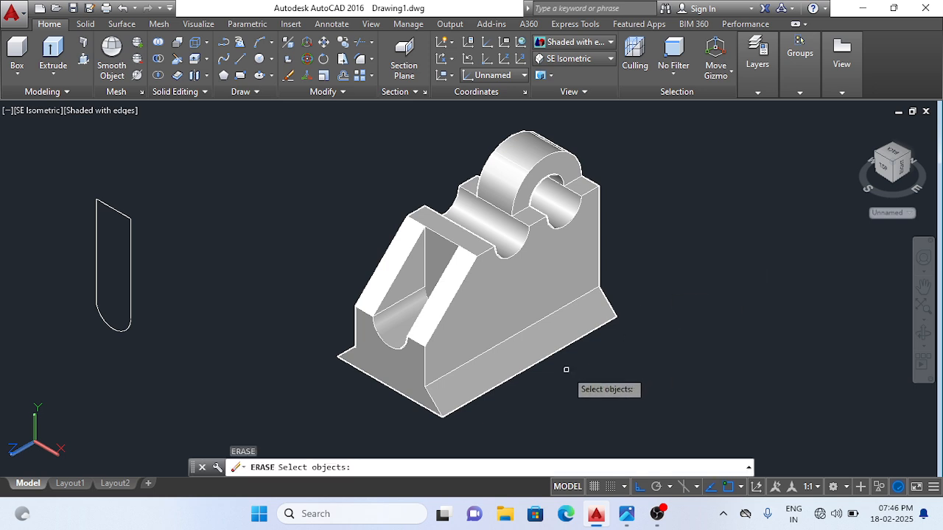
pyautogui.moveTo(547, 401)
pyautogui.mouseDown()
pyautogui.moveTo(505, 414)
pyautogui.moveTo(339, 352)
pyautogui.moveTo(336, 248)
pyautogui.moveTo(417, 152)
pyautogui.moveTo(501, 111)
pyautogui.moveTo(620, 128)
pyautogui.moveTo(674, 190)
pyautogui.moveTo(678, 270)
pyautogui.moveTo(660, 322)
pyautogui.mouseUp()
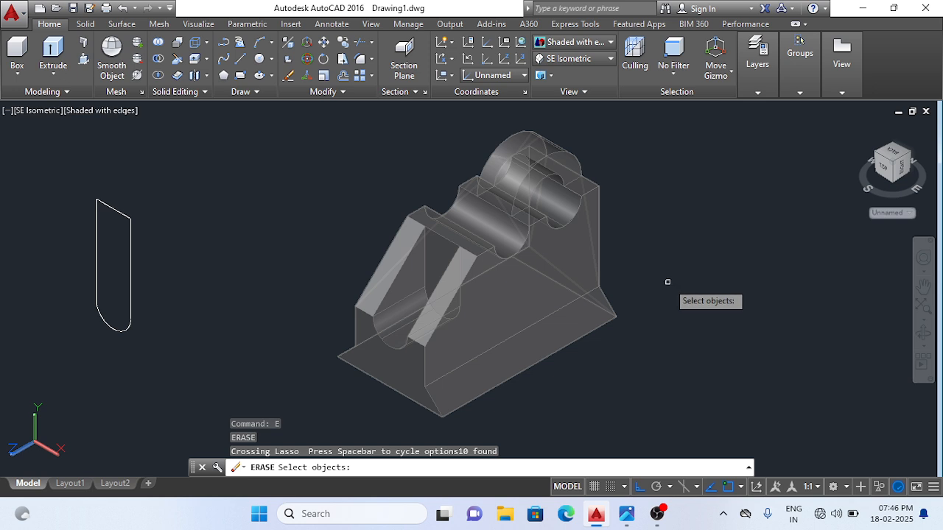
pyautogui.keyDown('shift'); pyautogui.click(566, 256); pyautogui.keyUp('shift')
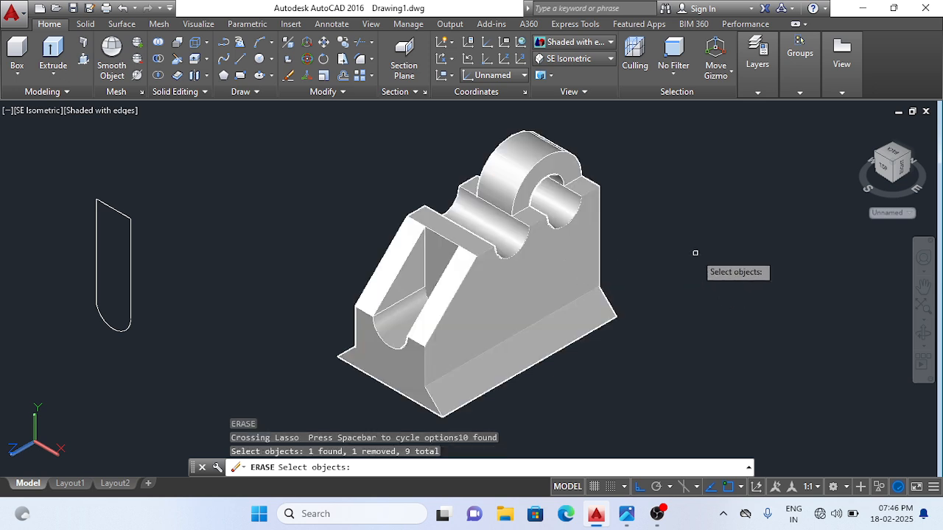
pyautogui.press('Return')
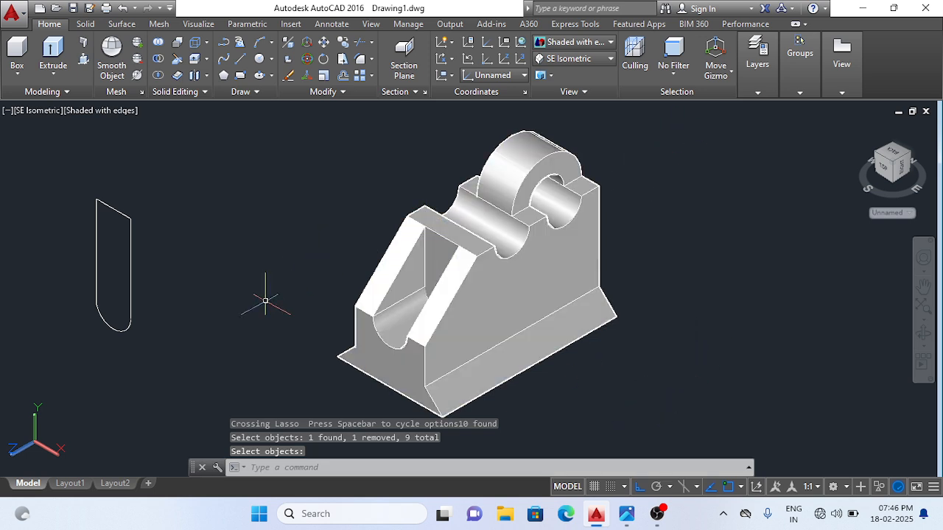
# Delete the spare round-ended slot profile standing beside the solid.
pyautogui.moveTo(160, 376)
pyautogui.mouseDown()
pyautogui.moveTo(56, 321)
pyautogui.moveTo(110, 136)
pyautogui.moveTo(177, 206)
pyautogui.moveTo(184, 258)
pyautogui.mouseUp()
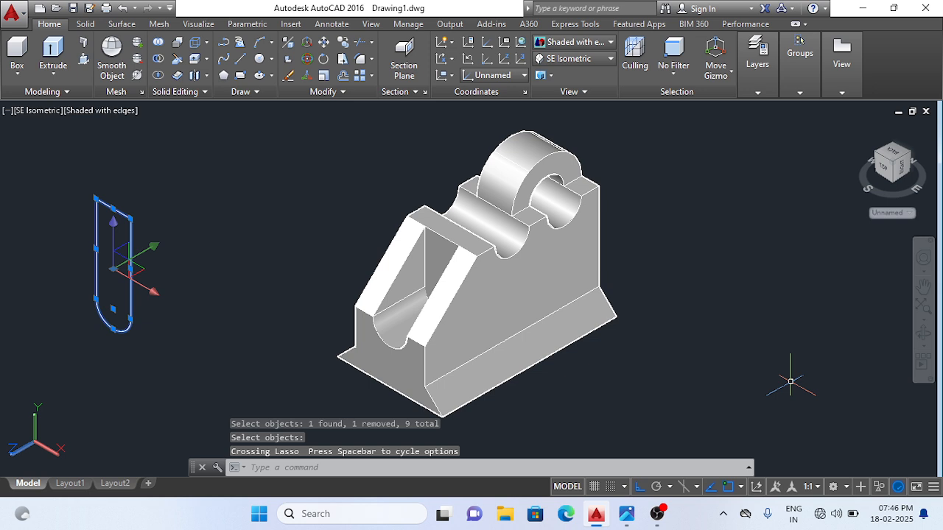
pyautogui.press('Delete')
pyautogui.scroll(2, 557, 417)
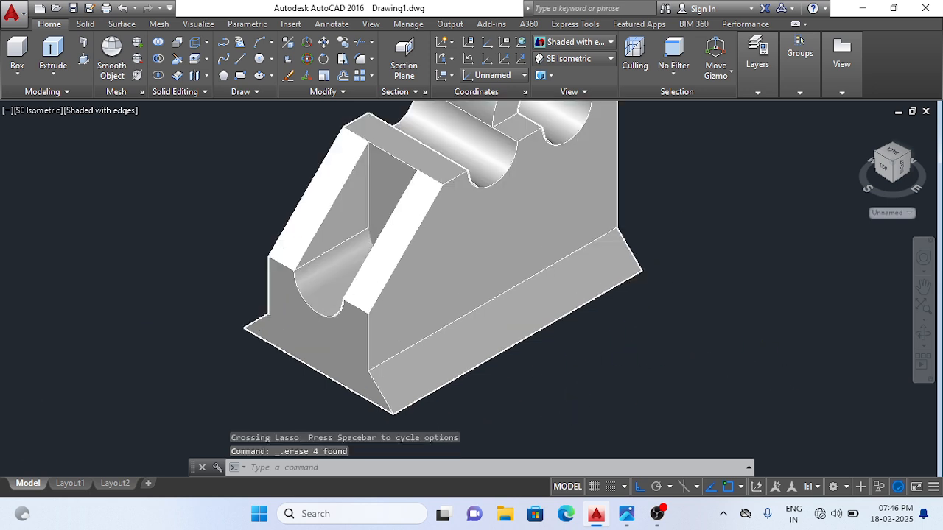
pyautogui.scroll(-2, 707, 179)
pyautogui.moveTo(699, 194); pyautogui.dragTo(673, 223, button='middle')
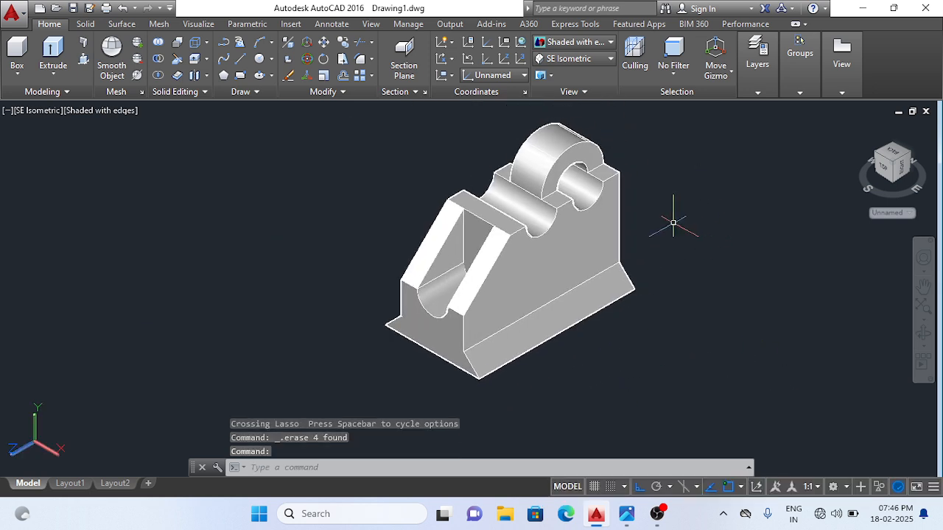
pyautogui.scroll(3, 671, 222)
pyautogui.scroll(-4, 671, 221)
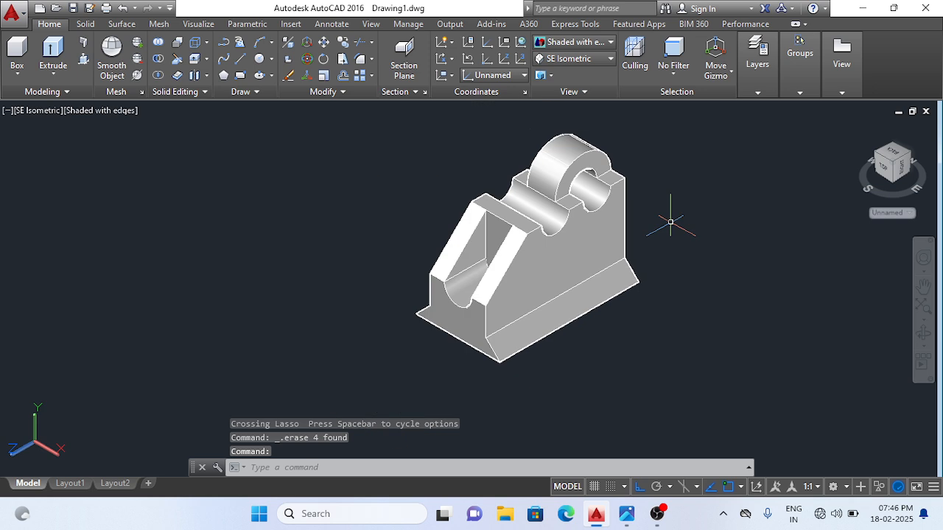
# Change the united solid's color to the orange index color 30 and clear the selection.
pyautogui.scroll(2, 670, 222)
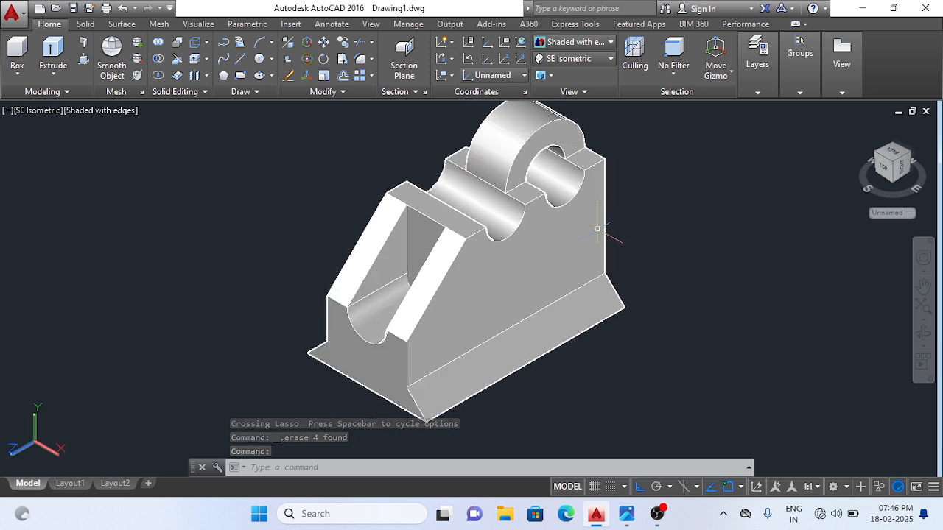
pyautogui.click(578, 235)
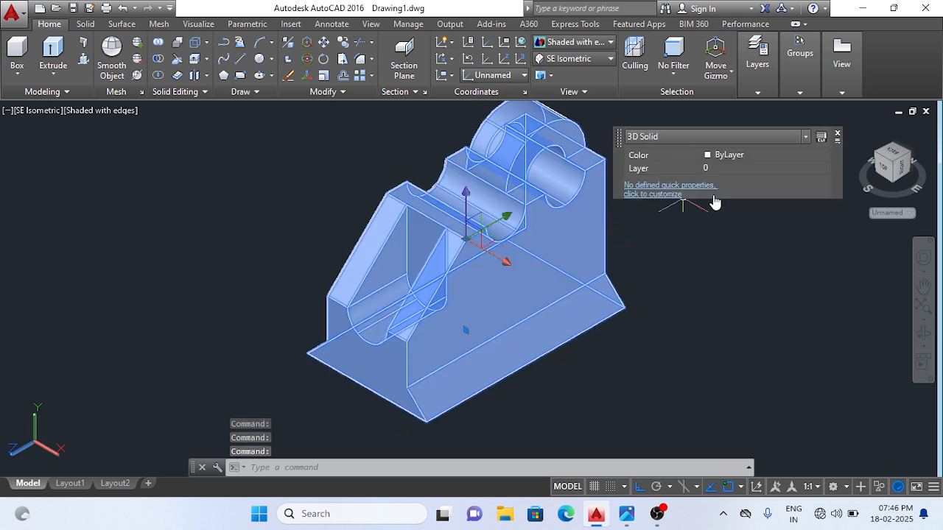
pyautogui.click(752, 159)
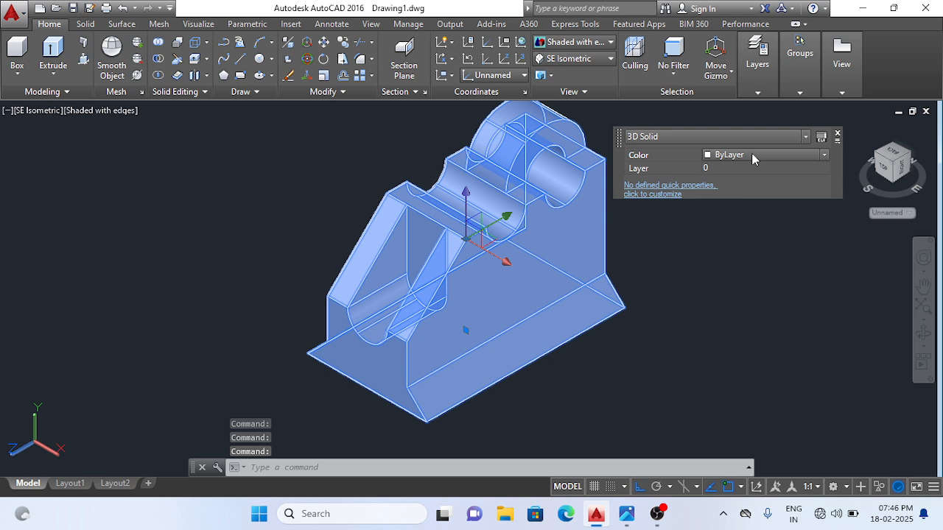
pyautogui.click(825, 157)
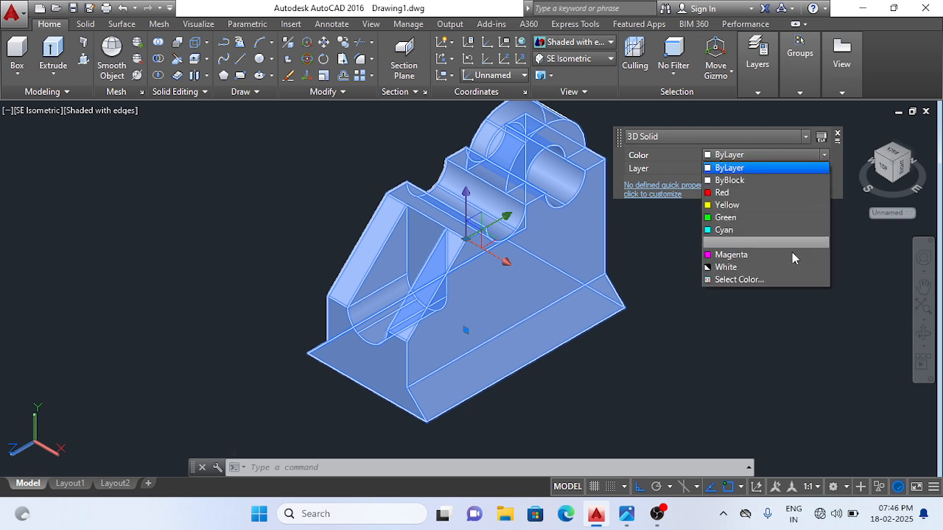
pyautogui.click(769, 281)
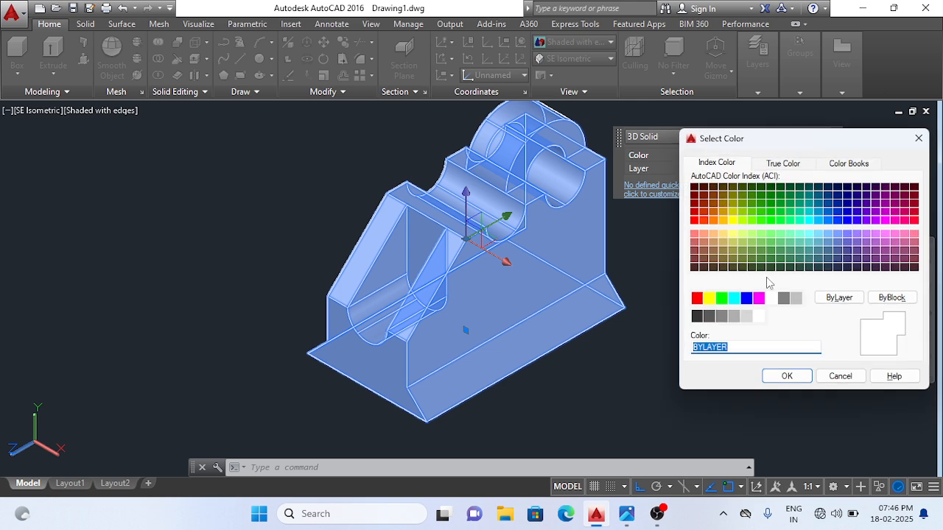
pyautogui.click(714, 220)
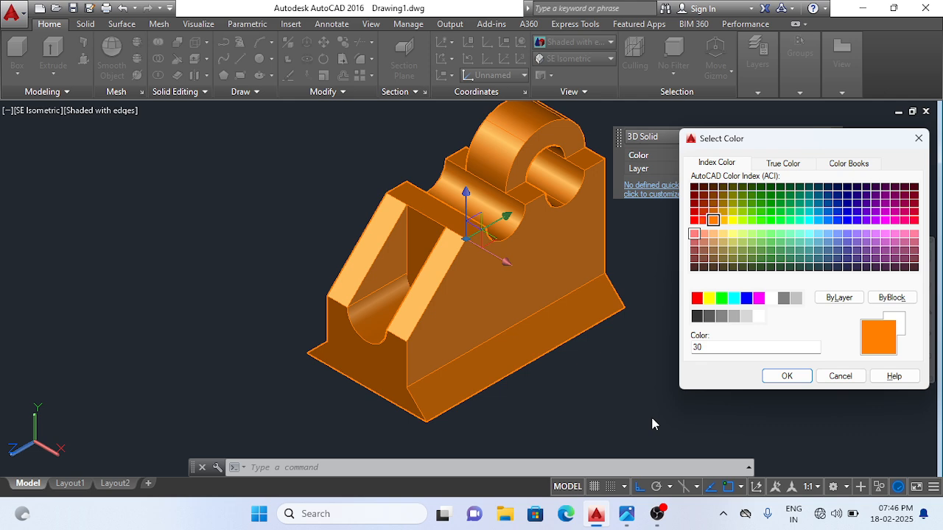
pyautogui.press('Return')
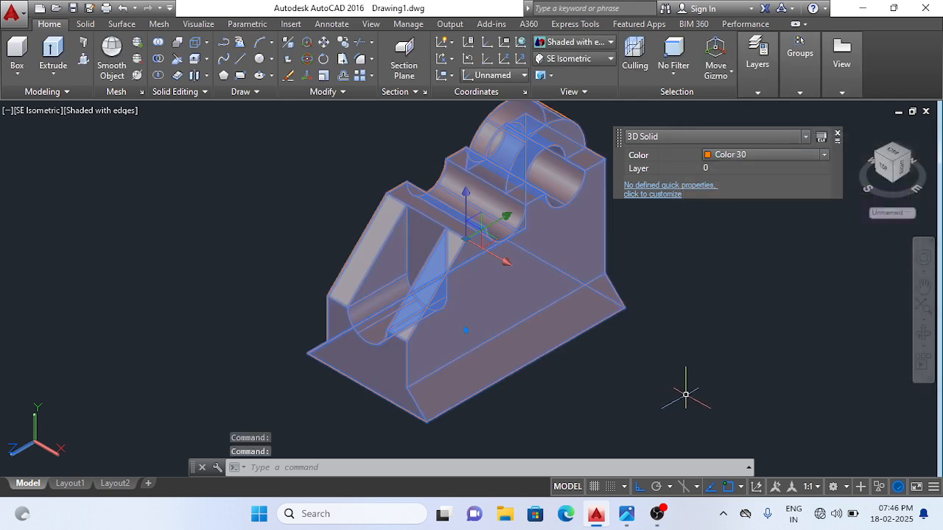
pyautogui.press('Escape')
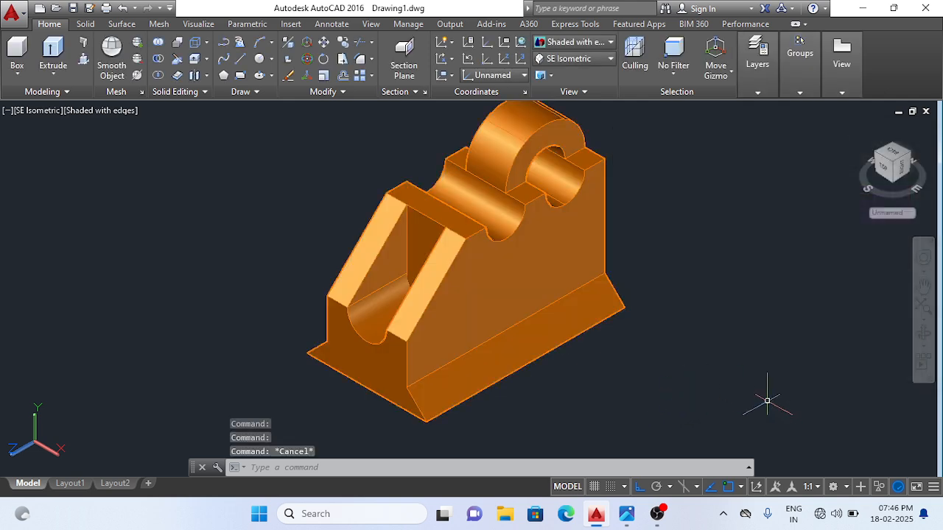
# Compare the finished colored solid with the dimensioned reference image in the photo viewer, then return to the drawing.
pyautogui.moveTo(707, 229); pyautogui.dragTo(696, 258, button='middle')
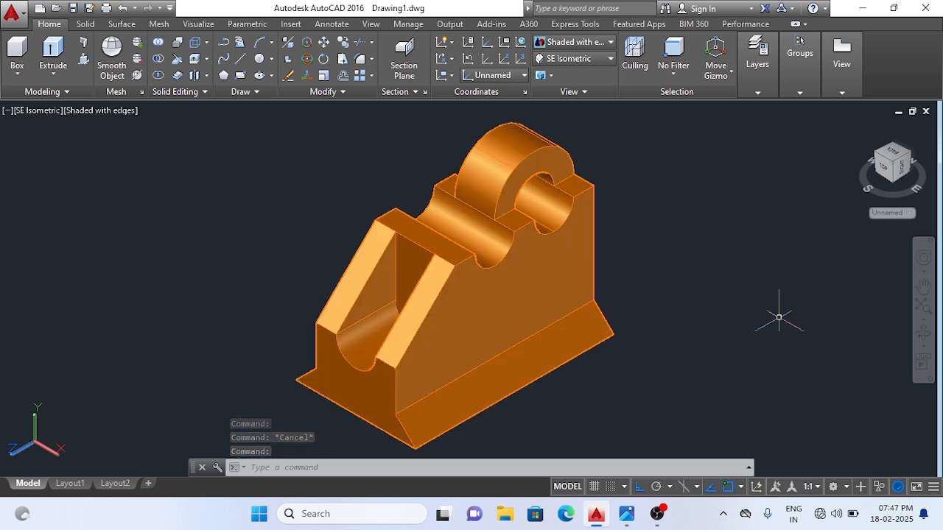
pyautogui.click(626, 513)
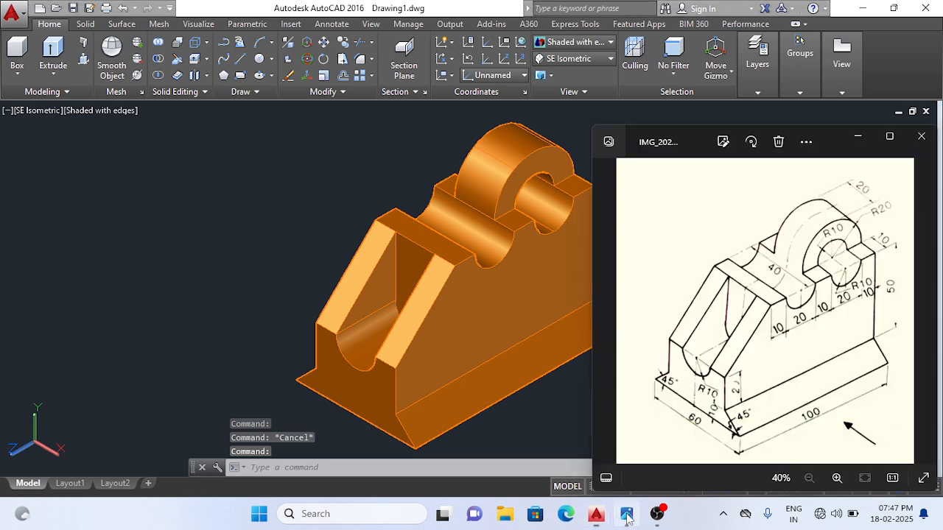
pyautogui.click(564, 420)
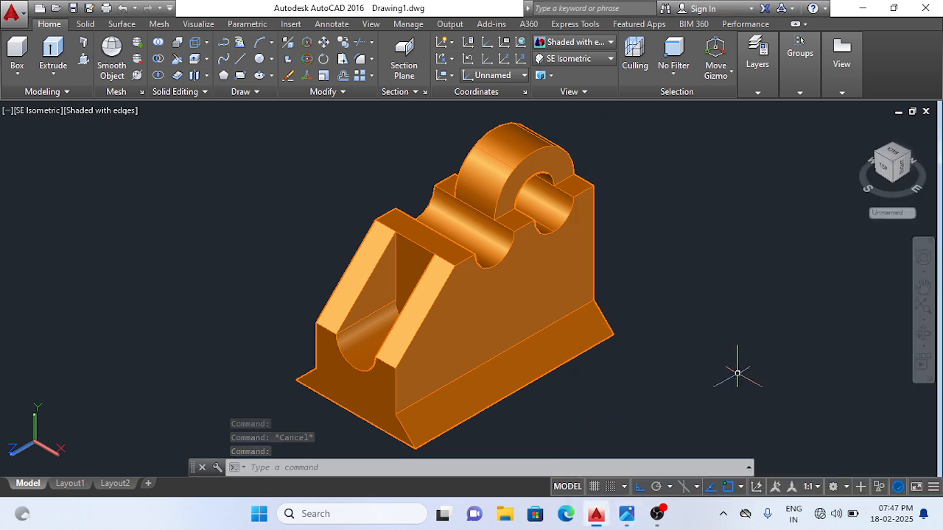